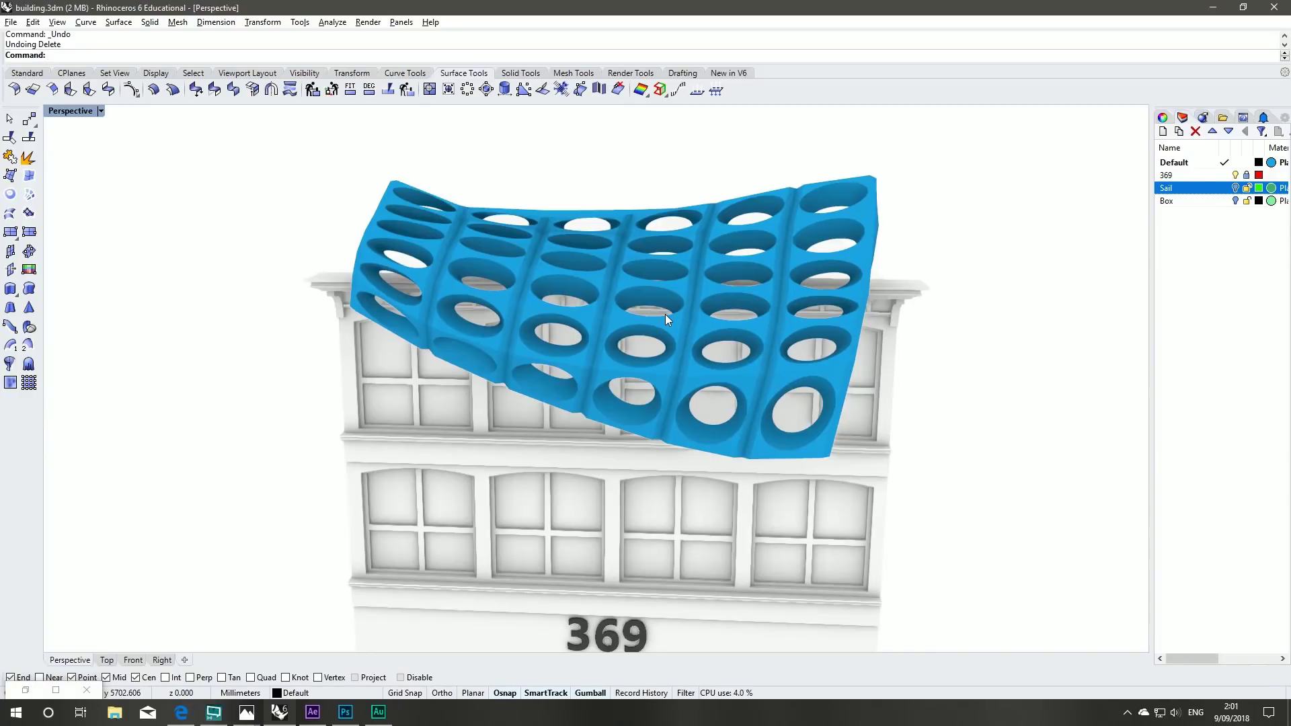
# - Examine the perforated sail canopy on the building facade from several sides
pyautogui.moveTo(526, 296); pyautogui.dragTo(529, 398, button='right')
pyautogui.moveTo(499, 351); pyautogui.dragTo(454, 348, button='right')
pyautogui.scroll(-2, 460, 348)
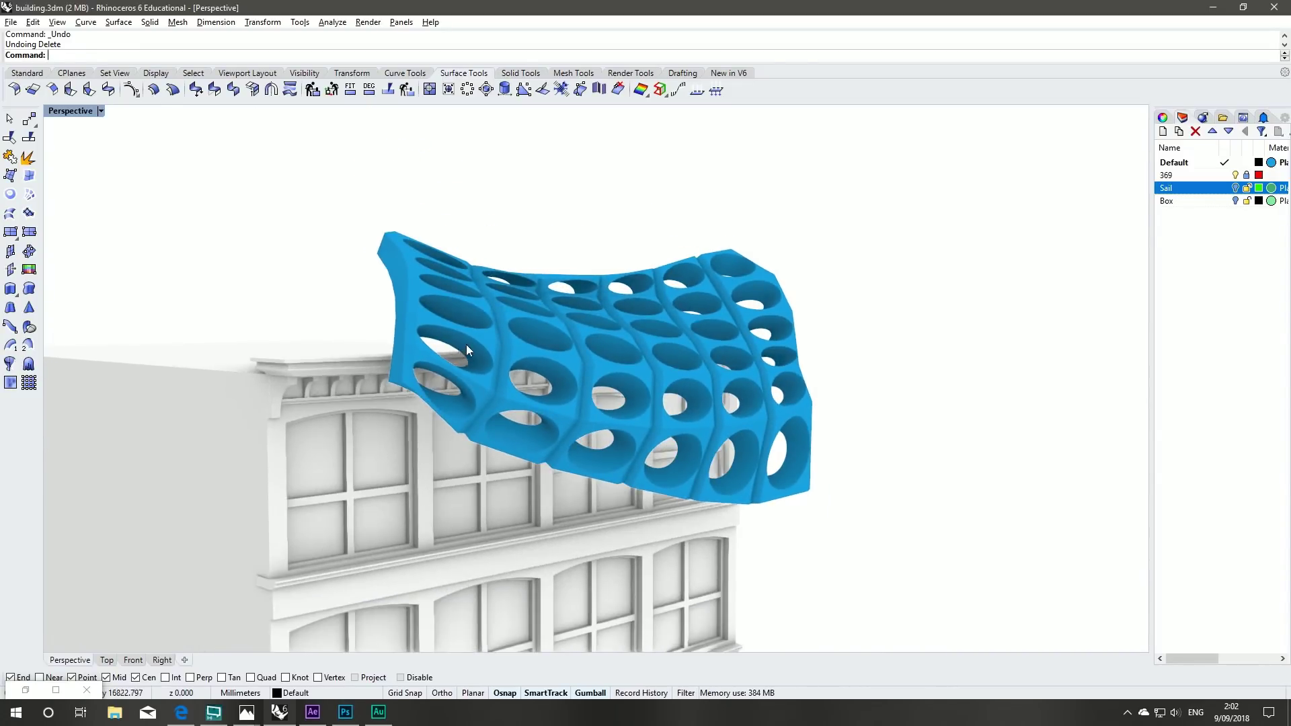
pyautogui.keyDown('shift'); pyautogui.moveTo(467, 300); pyautogui.dragTo(412, 273, button='right'); pyautogui.keyUp('shift')
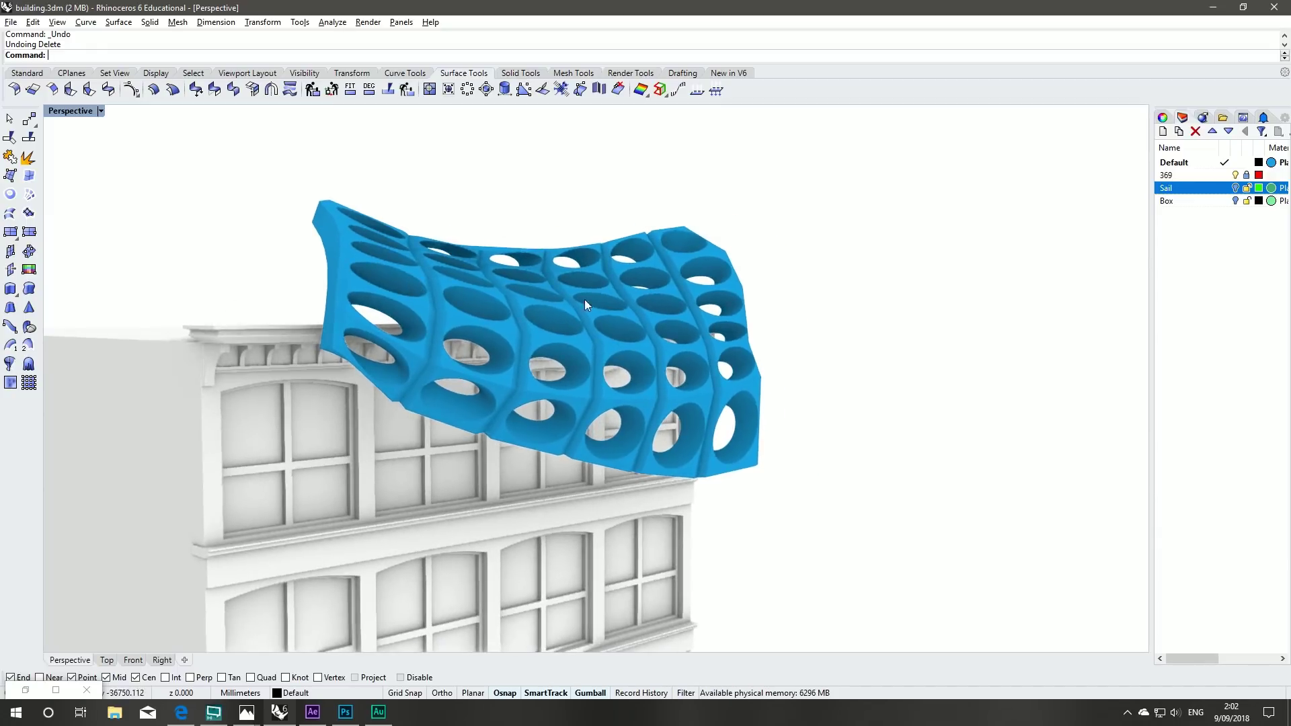
pyautogui.moveTo(773, 338); pyautogui.dragTo(431, 343, button='right')
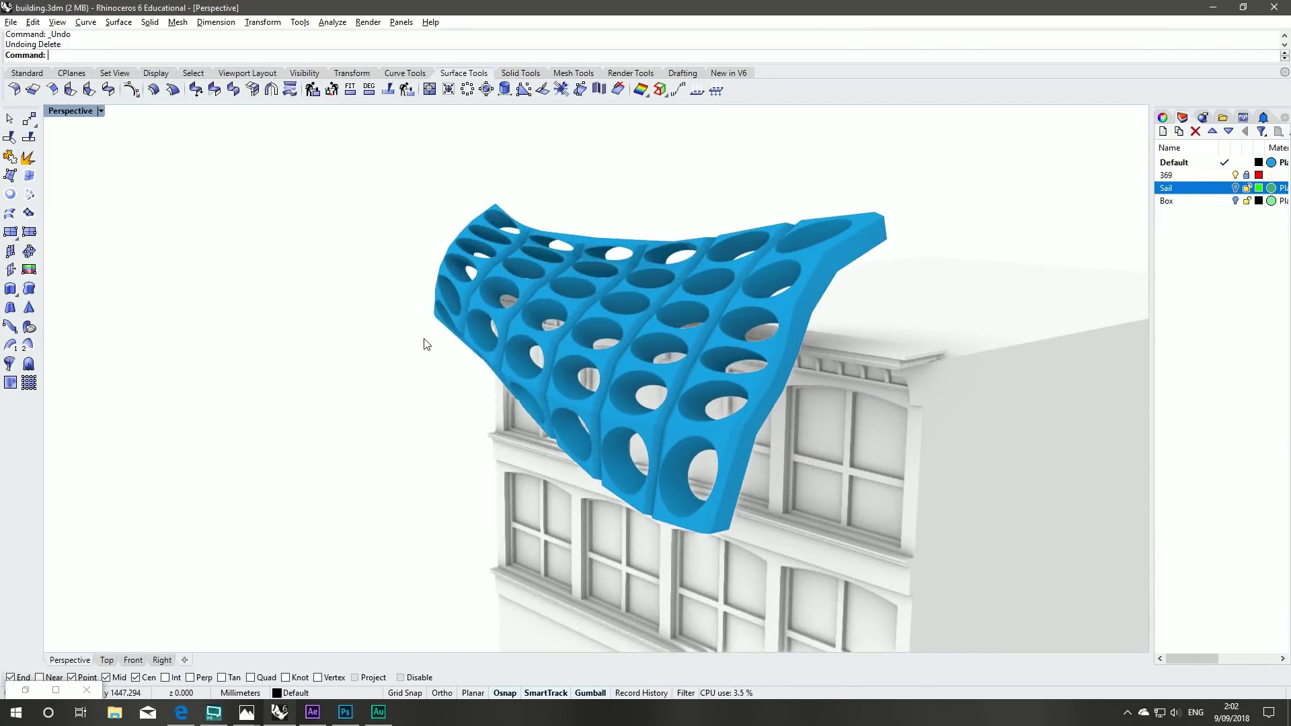
pyautogui.moveTo(325, 283); pyautogui.dragTo(550, 341, button='right')
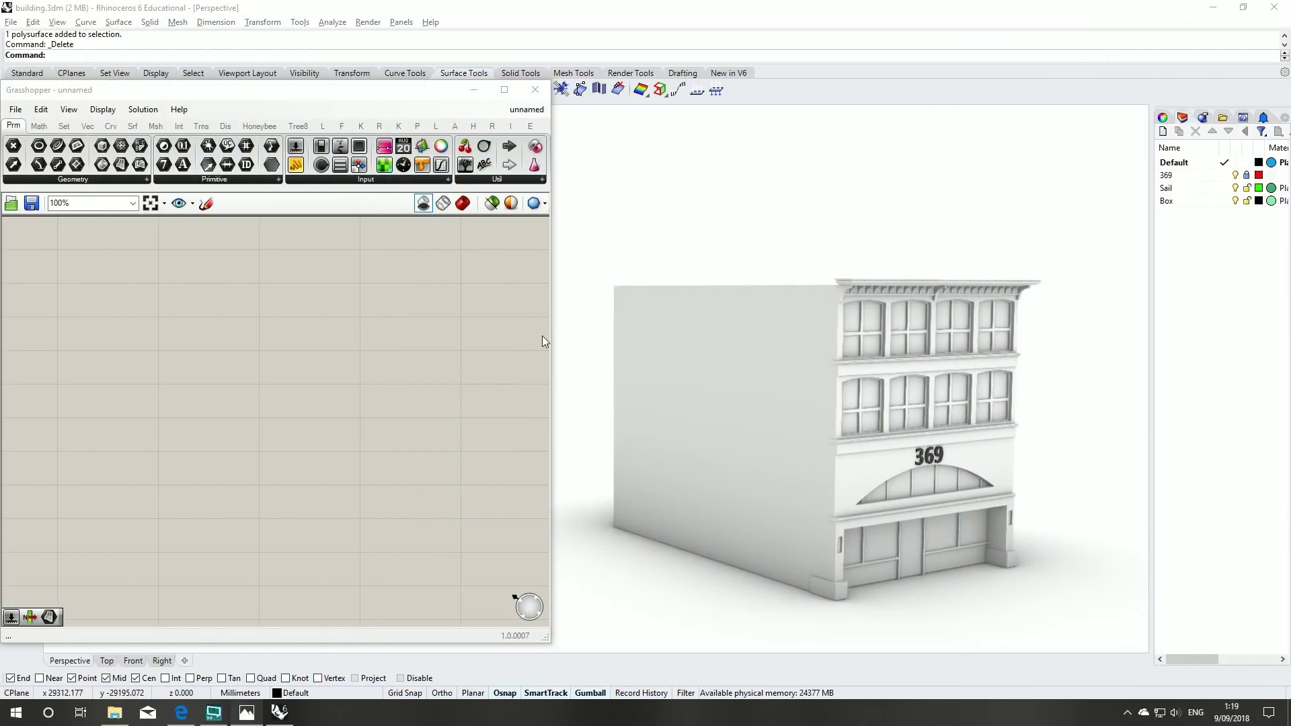
# - Frame the building's upper facade in the Perspective view and minimise the Grasshopper window
pyautogui.moveTo(325, 92)
pyautogui.mouseDown()
pyautogui.moveTo(305, 106)
pyautogui.moveTo(319, 107)
pyautogui.mouseUp()
pyautogui.moveTo(969, 365)
pyautogui.mouseDown(button='right')
pyautogui.moveTo(908, 372)
pyautogui.moveTo(975, 367)
pyautogui.mouseUp(button='right')
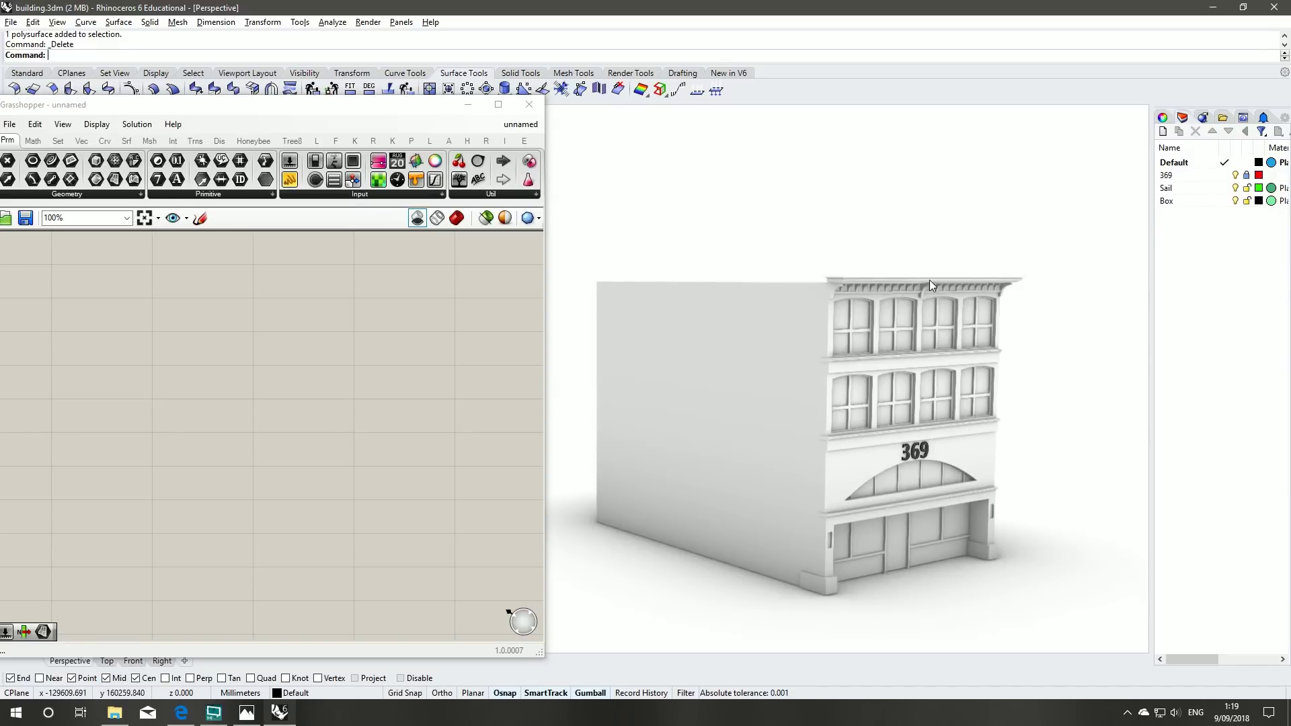
pyautogui.keyDown('shift'); pyautogui.moveTo(927, 279); pyautogui.dragTo(878, 293, button='right'); pyautogui.keyUp('shift')
pyautogui.scroll(5, 829, 316)
pyautogui.moveTo(328, 106); pyautogui.dragTo(393, 110)
pyautogui.click(534, 108)
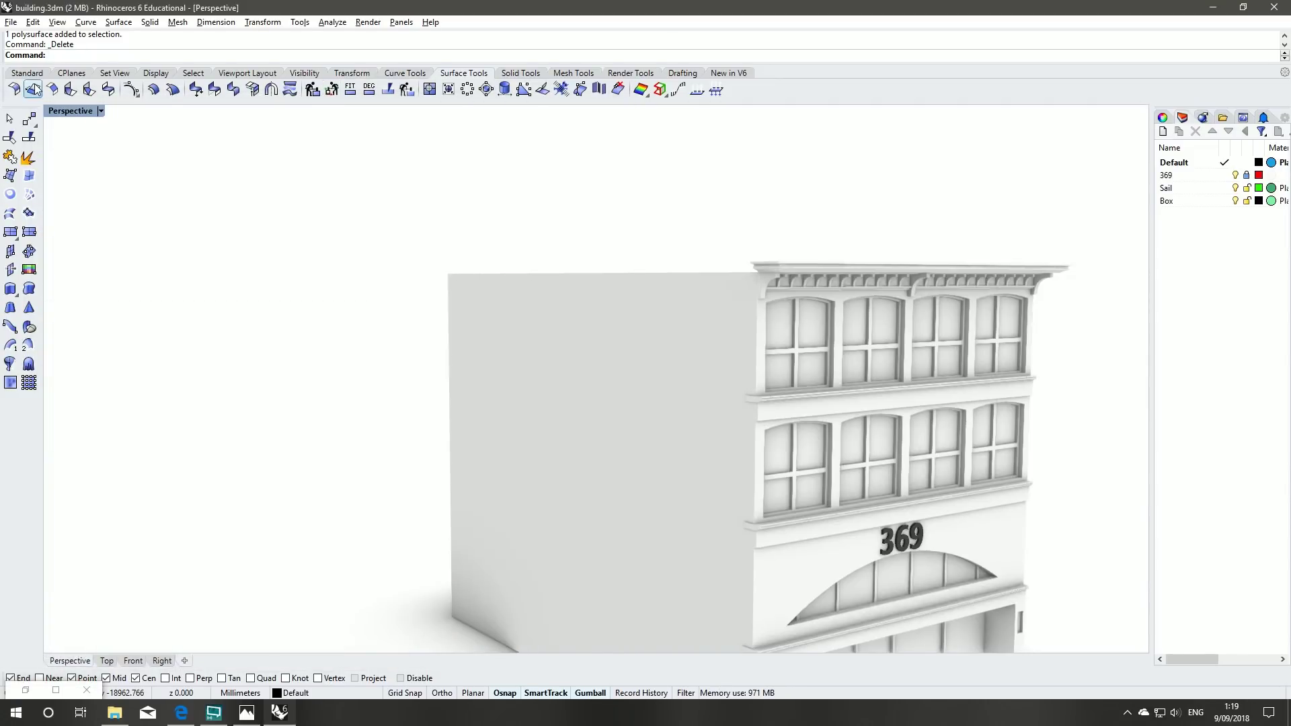
# - In the Front view, draw a short arched degree-3 curve with four control points just outside the cornice
pyautogui.click(39, 73)
pyautogui.click(29, 138)
pyautogui.click(133, 660)
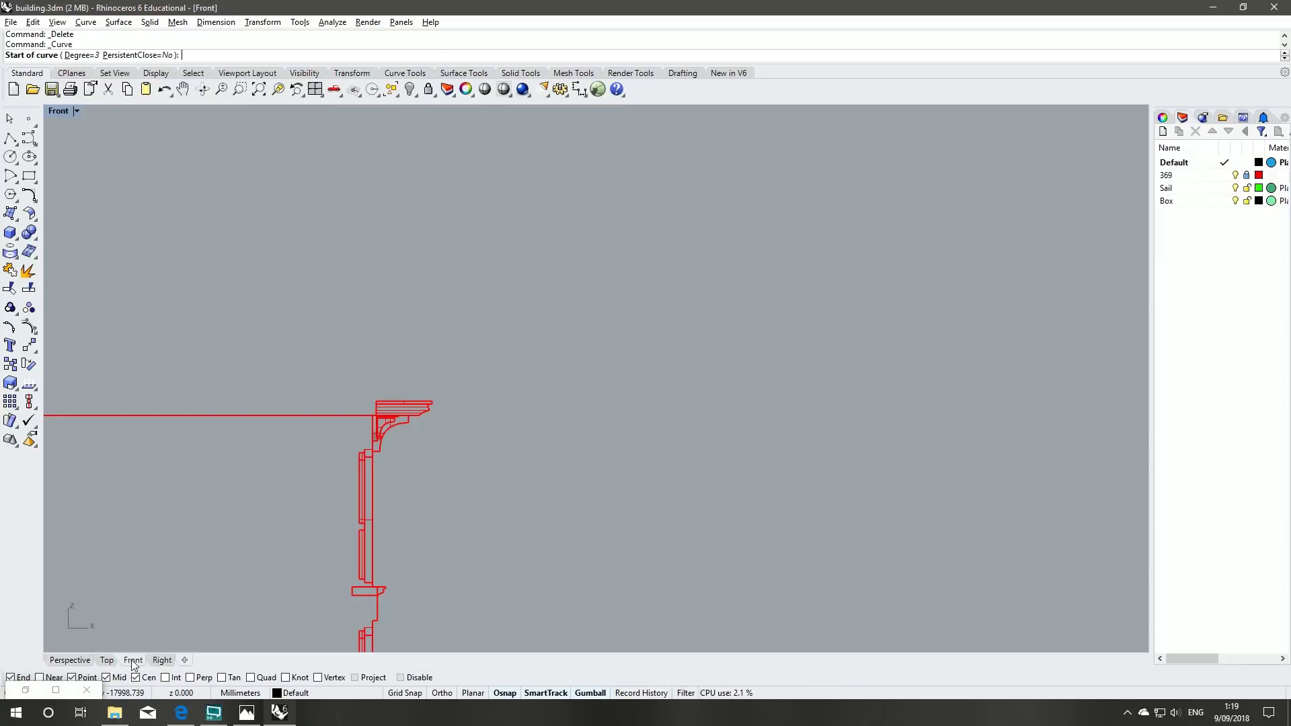
pyautogui.scroll(3, 401, 378)
pyautogui.click(389, 351)
pyautogui.click(435, 366)
pyautogui.click(456, 422)
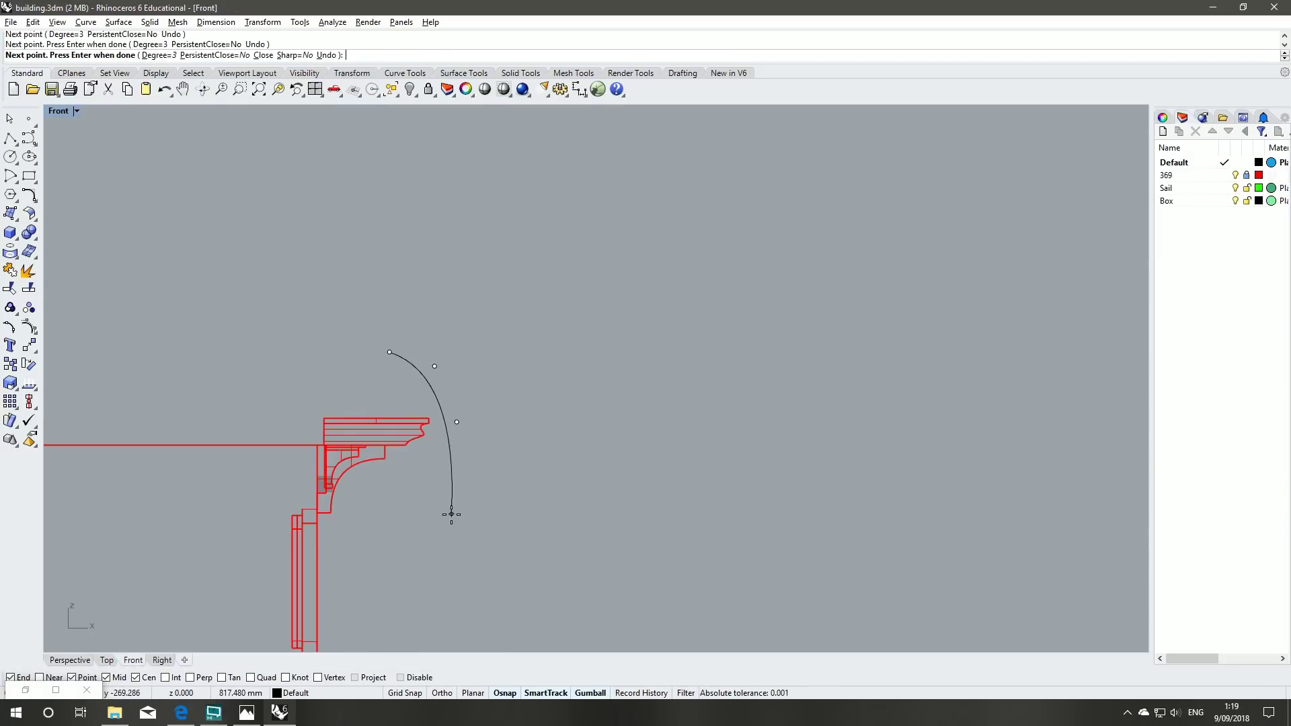
pyautogui.click(459, 518)
pyautogui.press('Return')
# - Draw a longer S-shaped curve with five control points, crossing the short curve and ending lower in front of the facade
pyautogui.press('Return')
pyautogui.click(328, 265)
pyautogui.click(319, 354)
pyautogui.click(496, 412)
pyautogui.click(548, 501)
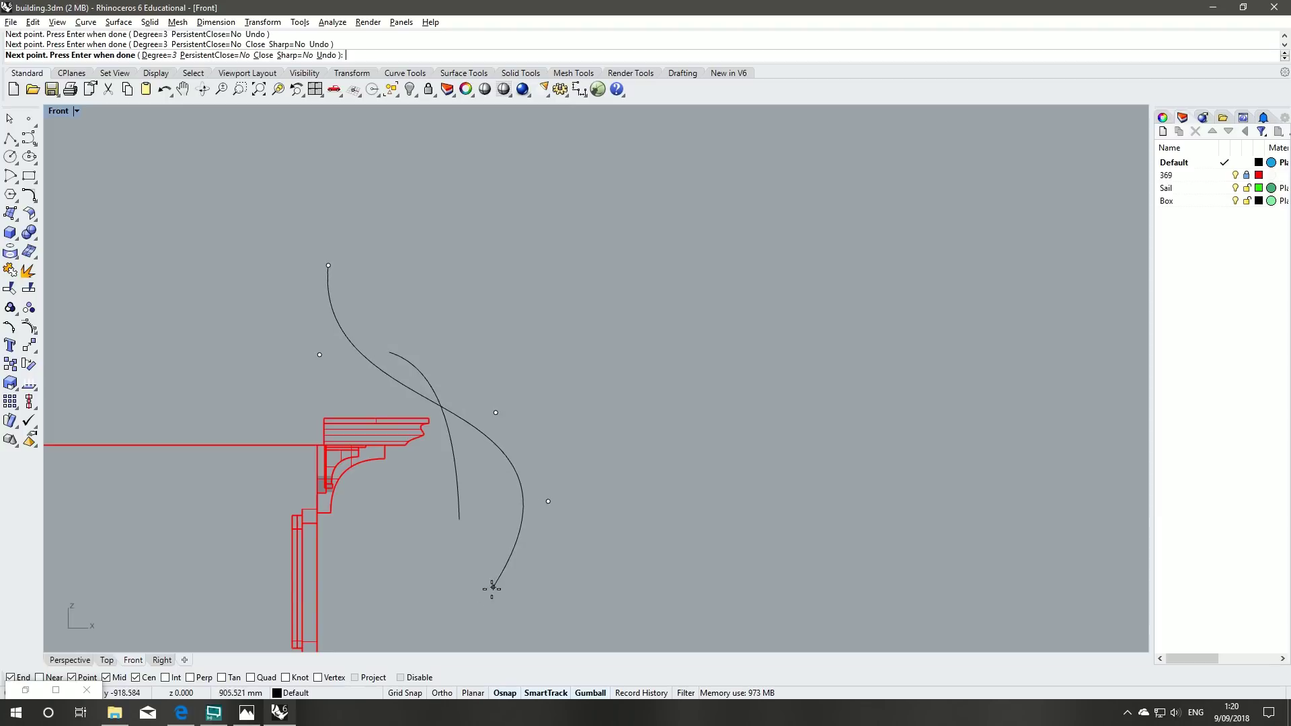
pyautogui.click(479, 629)
pyautogui.press('Return')
# - Draw the longest wavy curve with six control points, from high above the roof to below the other two curves
pyautogui.press('Return')
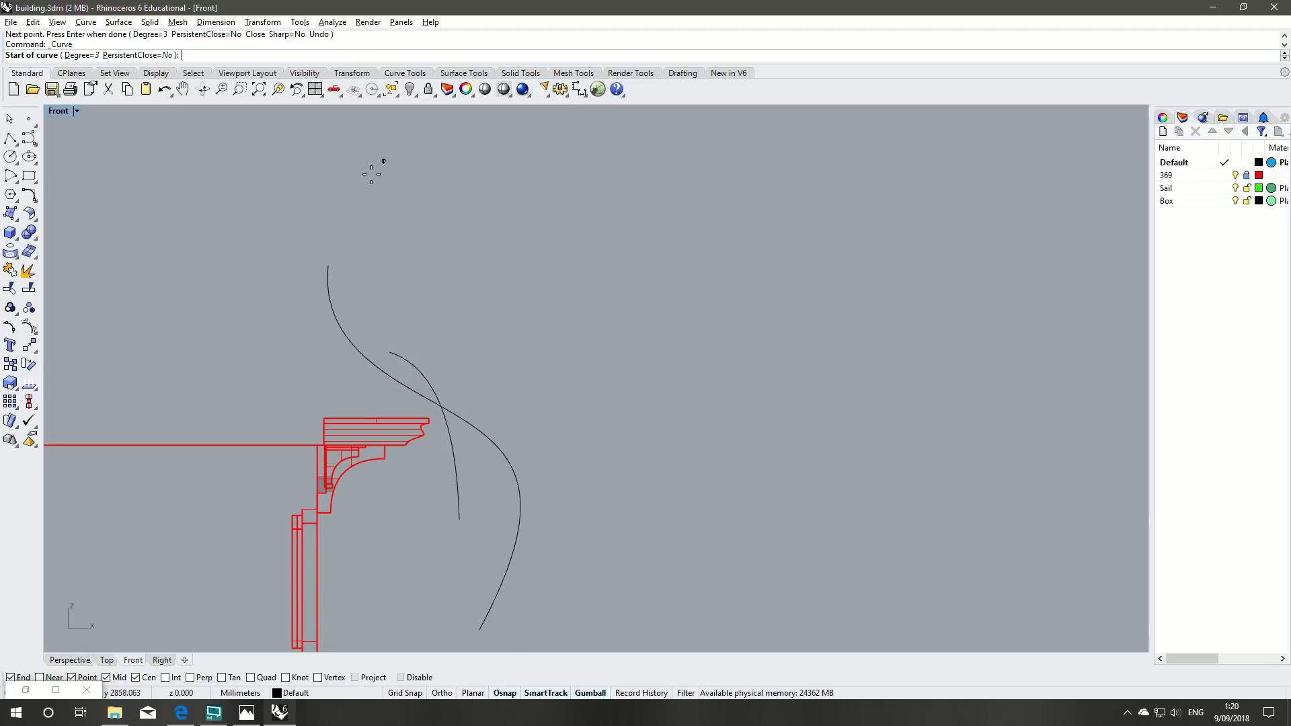
pyautogui.click(300, 142)
pyautogui.click(406, 163)
pyautogui.click(470, 249)
pyautogui.click(455, 379)
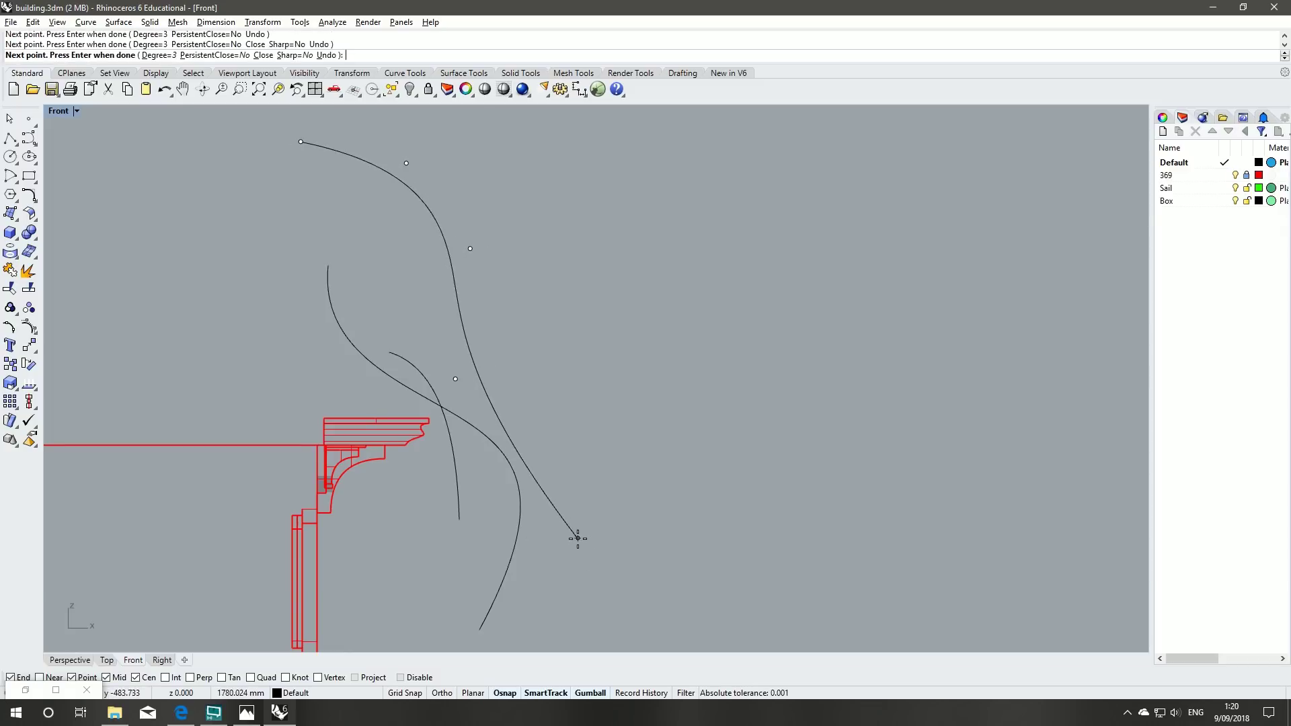
pyautogui.click(554, 438)
pyautogui.moveTo(565, 523); pyautogui.dragTo(602, 317, button='right')
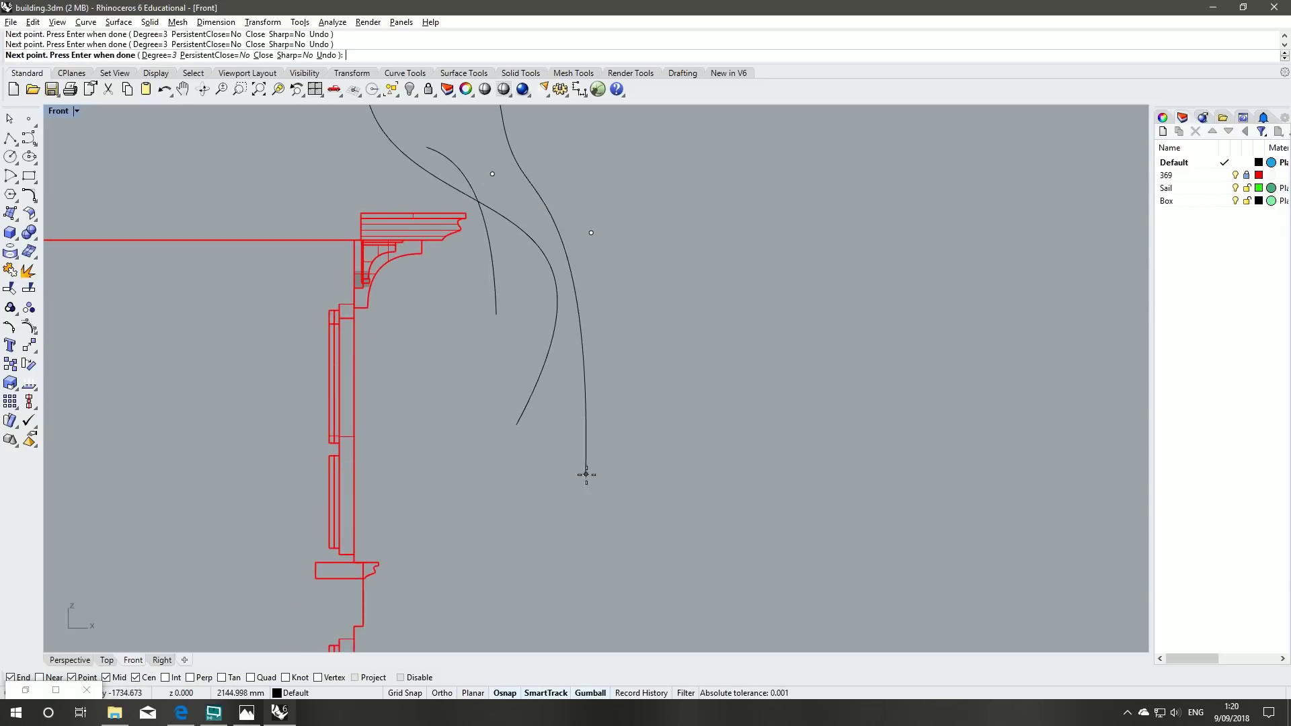
pyautogui.click(583, 543)
pyautogui.press('Return')
# - Move the middle-sized S-shaped curve slightly outward from the facade in the Front view
pyautogui.scroll(-3, 522, 431)
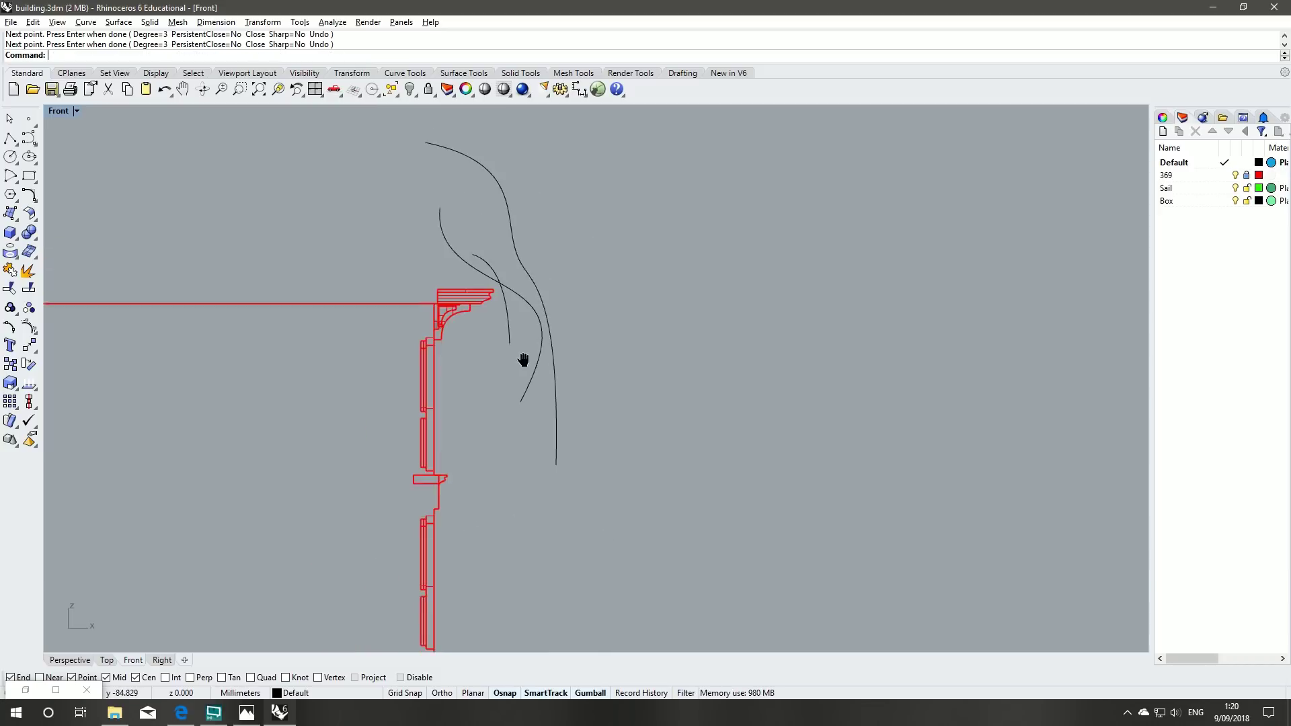
pyautogui.click(473, 293)
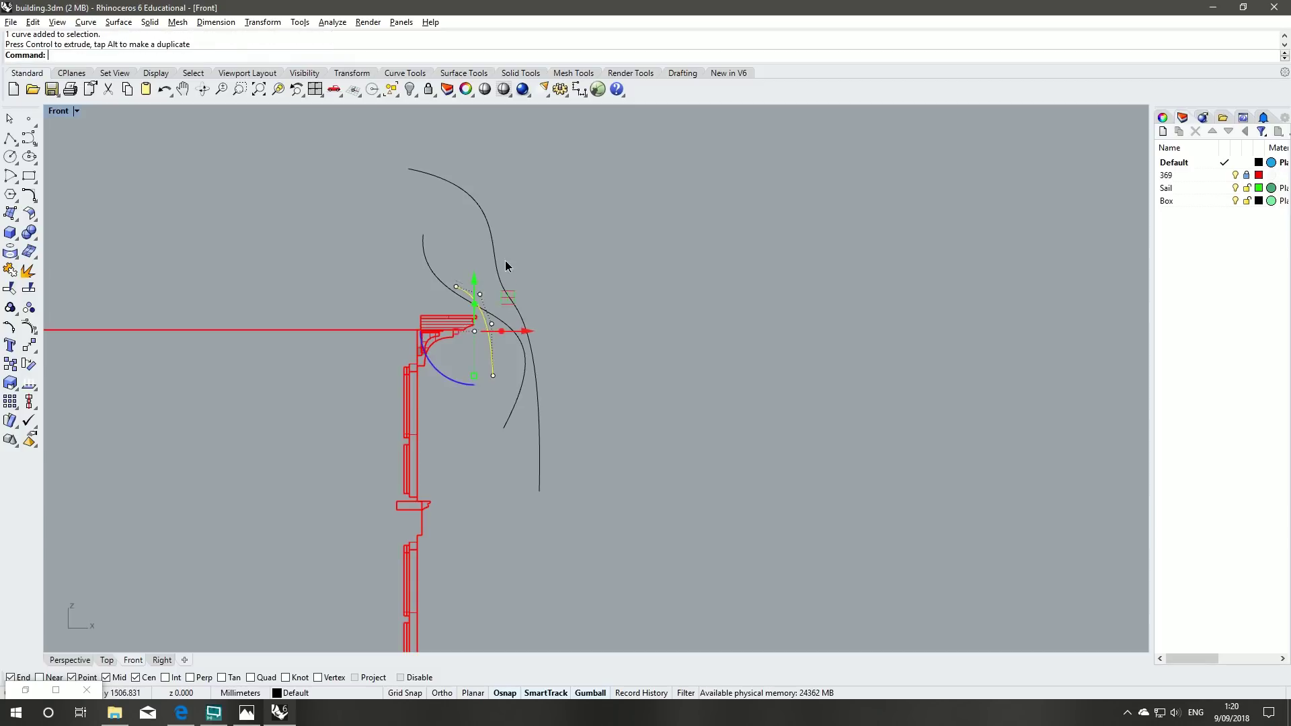
pyautogui.press('Escape')
pyautogui.click(437, 267)
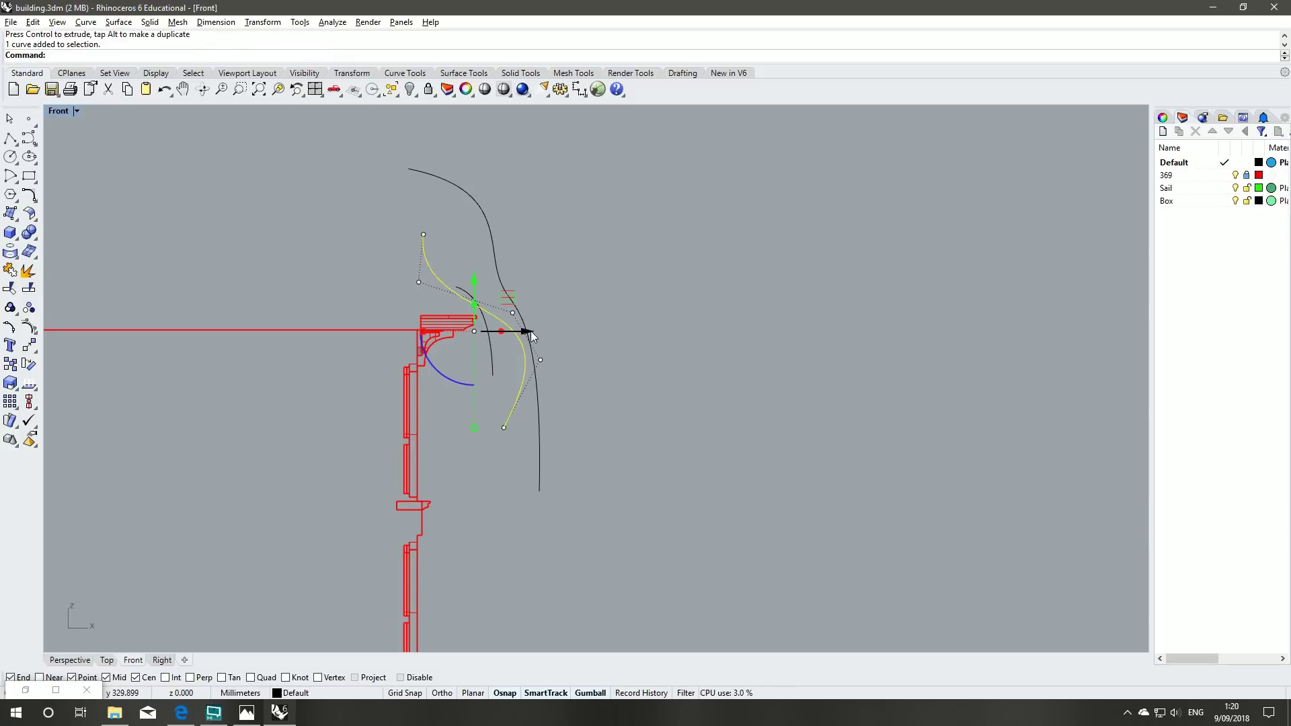
pyautogui.press('F10')
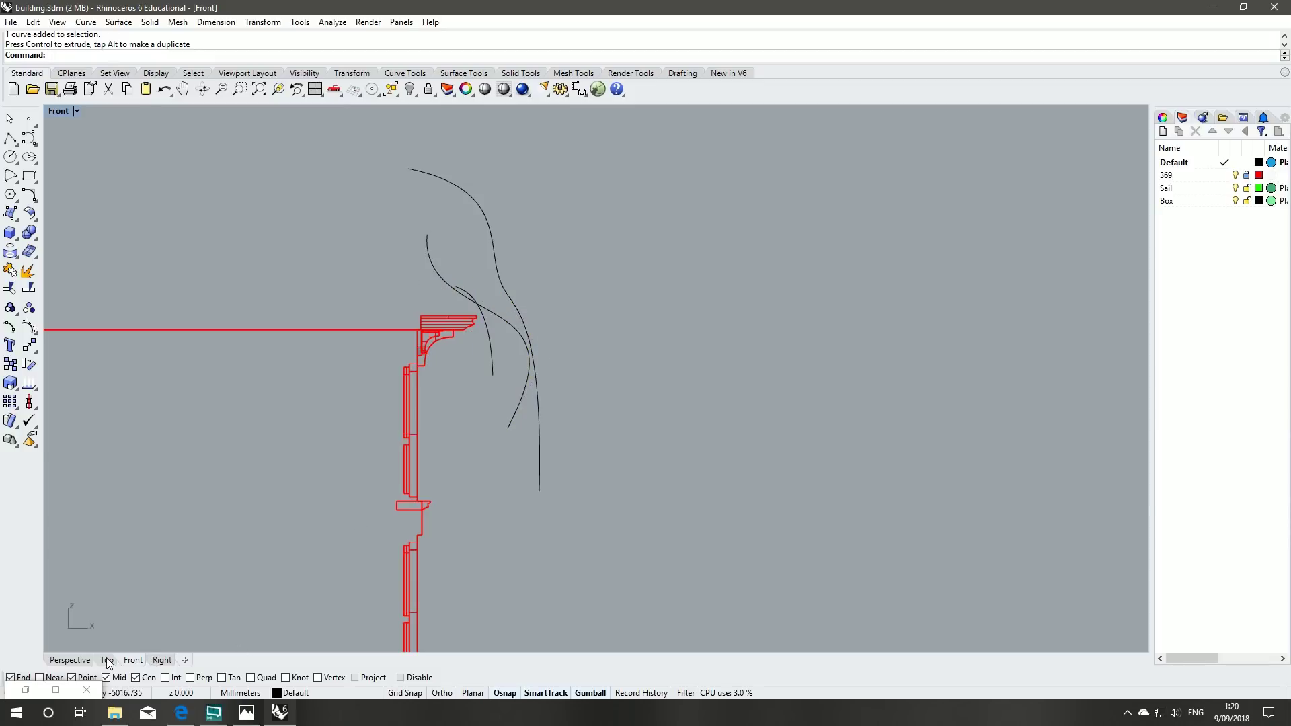
# - In the Perspective view, move the longest curve to the facade's far end and the S-shaped curve to its middle
pyautogui.click(79, 662)
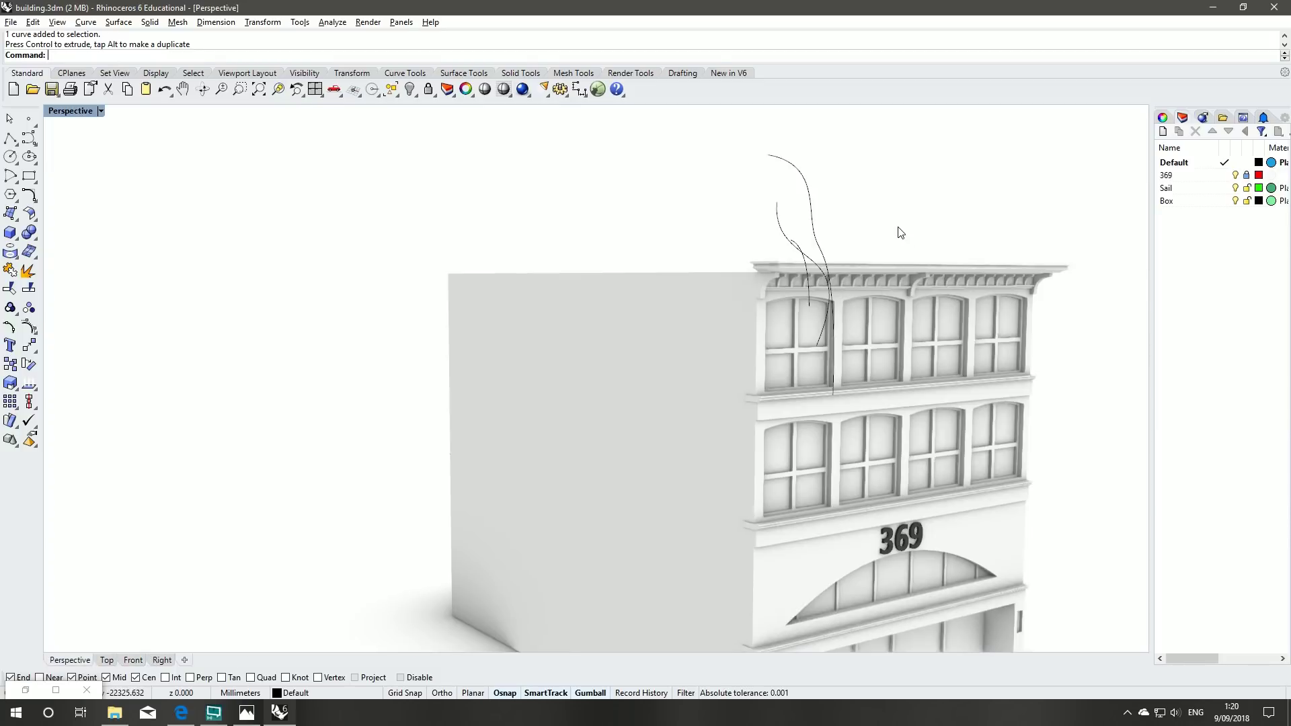
pyautogui.moveTo(901, 217); pyautogui.dragTo(681, 361, button='right')
pyautogui.click(696, 321)
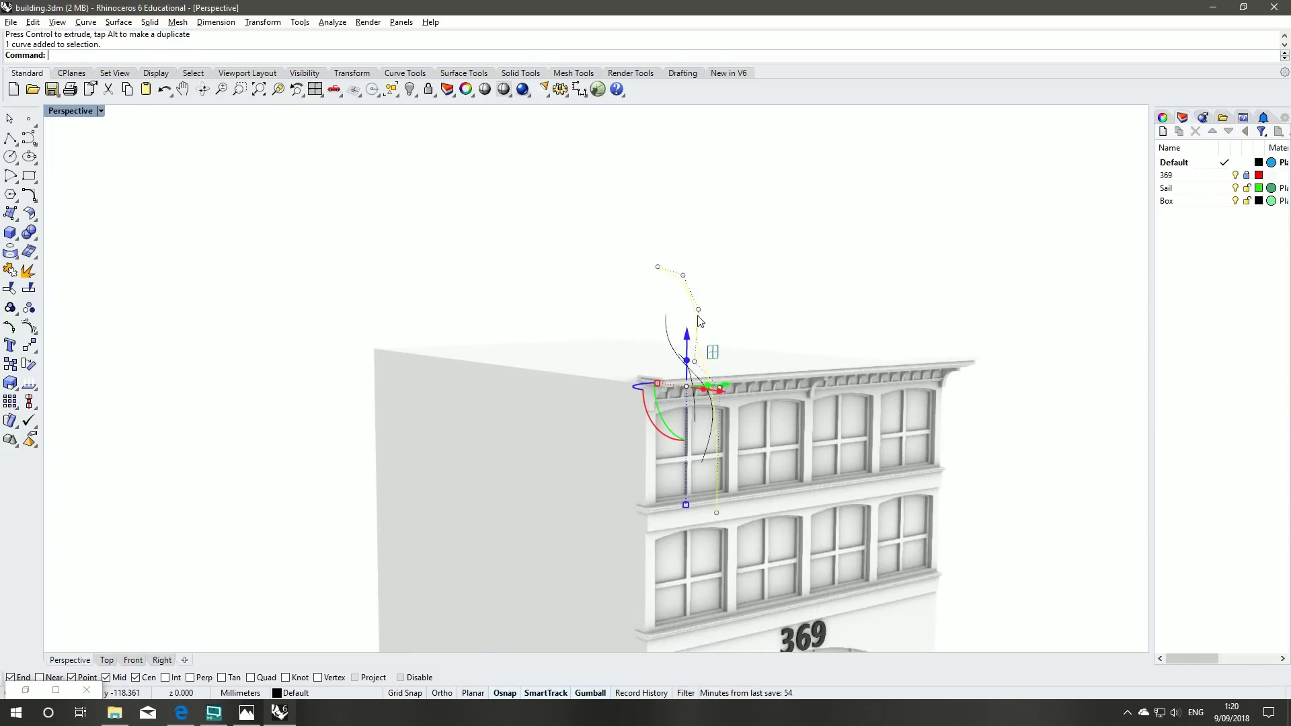
pyautogui.moveTo(725, 385); pyautogui.dragTo(960, 337)
pyautogui.press('Escape')
pyautogui.click(710, 393)
pyautogui.moveTo(718, 386); pyautogui.dragTo(850, 378)
pyautogui.click(1023, 293)
# - Loft the three curves in order along the facade with Normal style and the Do not simplify option
pyautogui.moveTo(1023, 292); pyautogui.dragTo(627, 297, button='right')
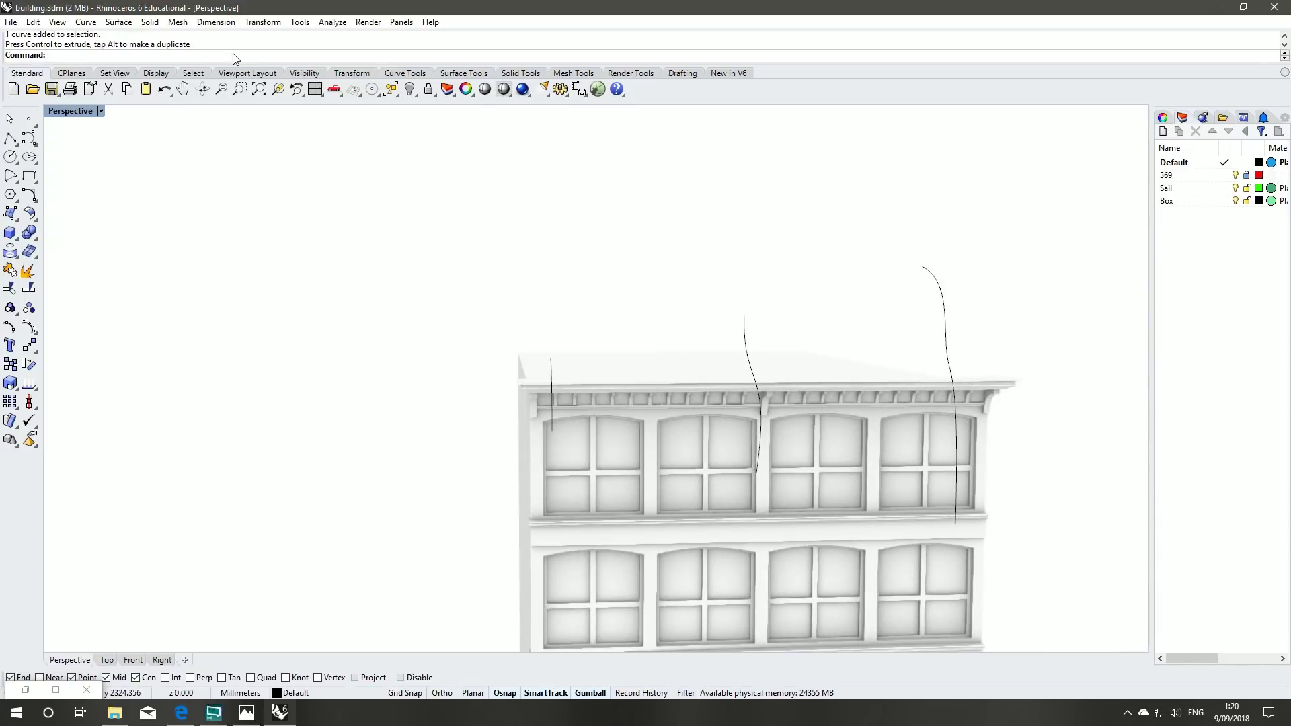
pyautogui.press('Return')
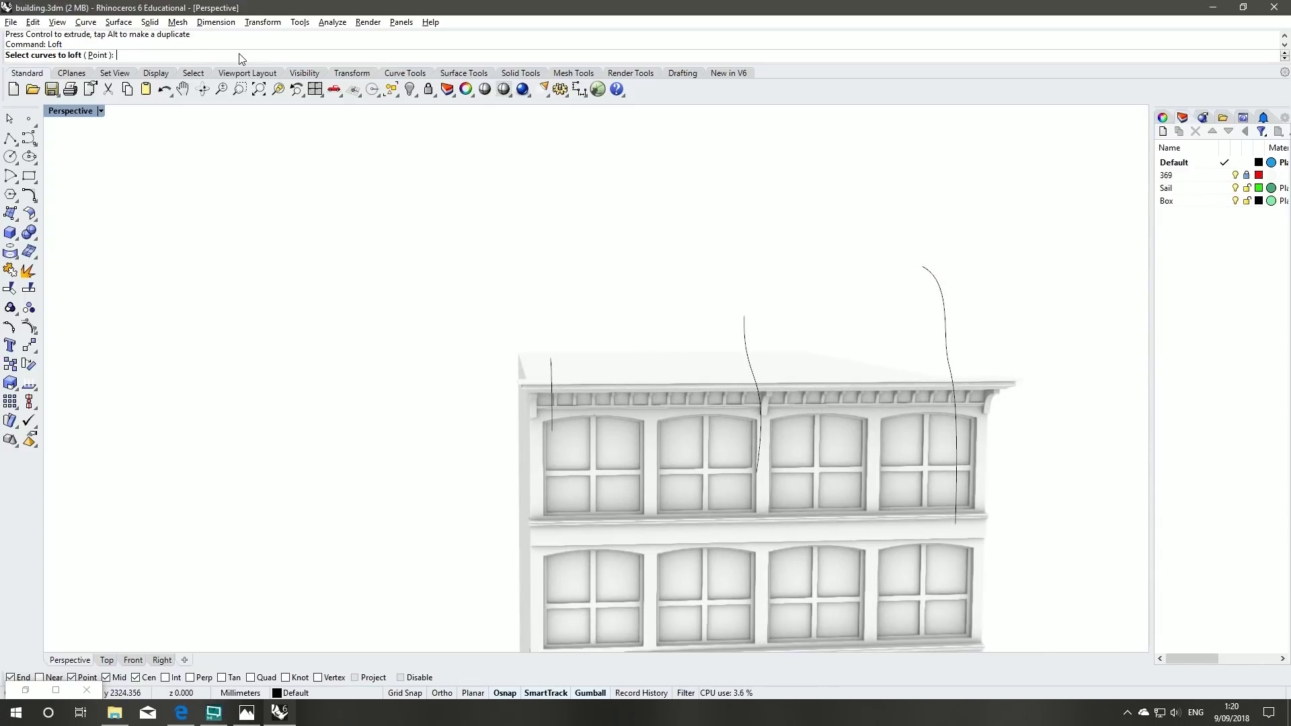
pyautogui.click(554, 369)
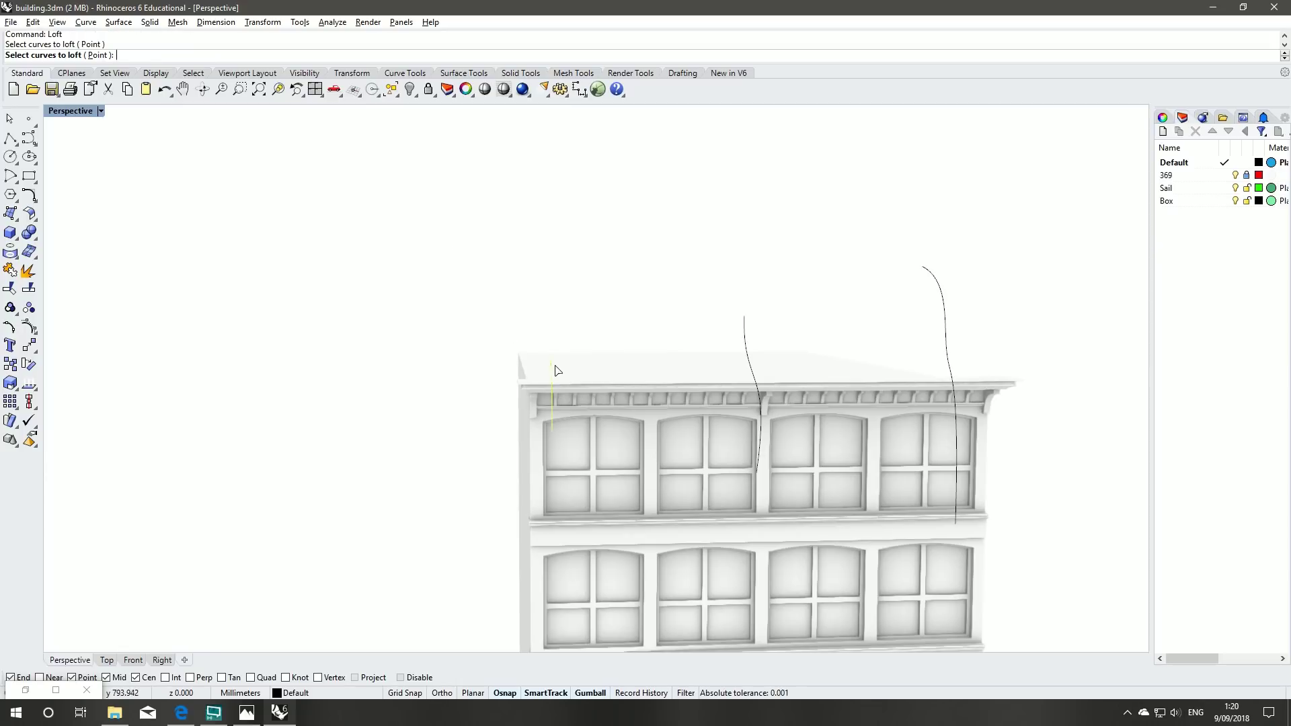
pyautogui.click(750, 349)
pyautogui.click(945, 309)
pyautogui.press('Return')
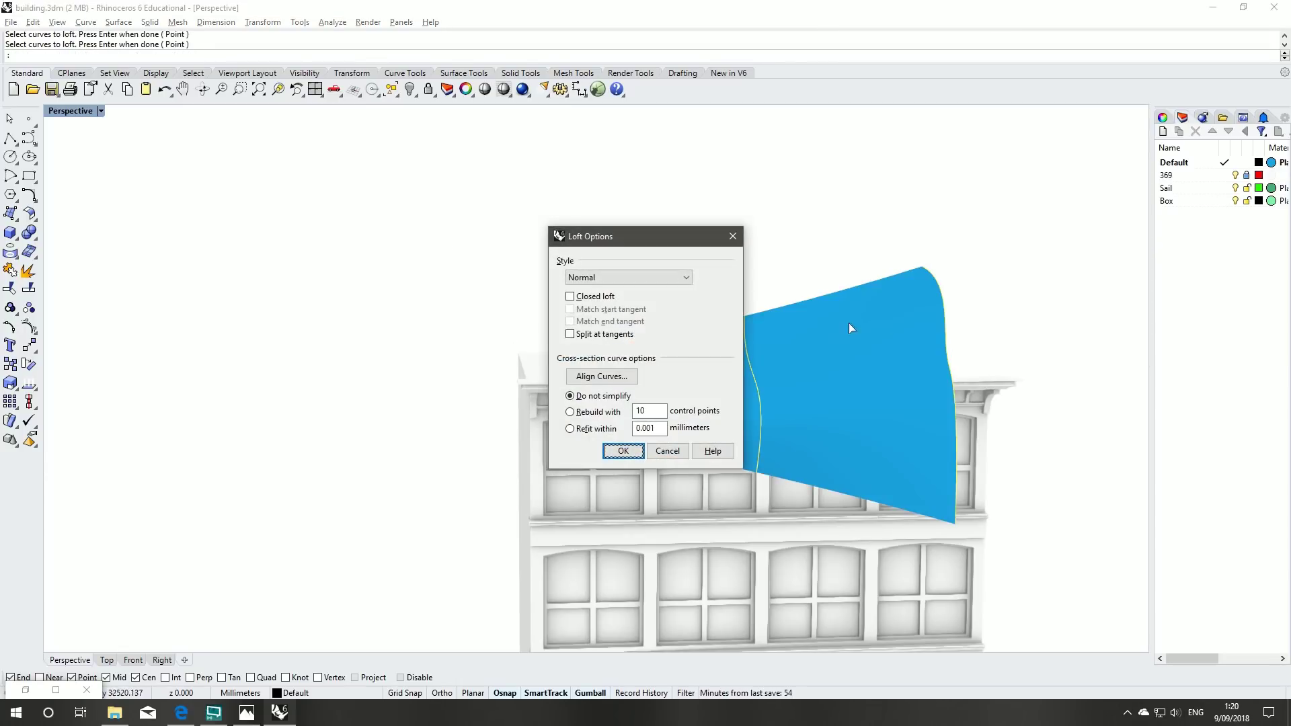
pyautogui.click(623, 450)
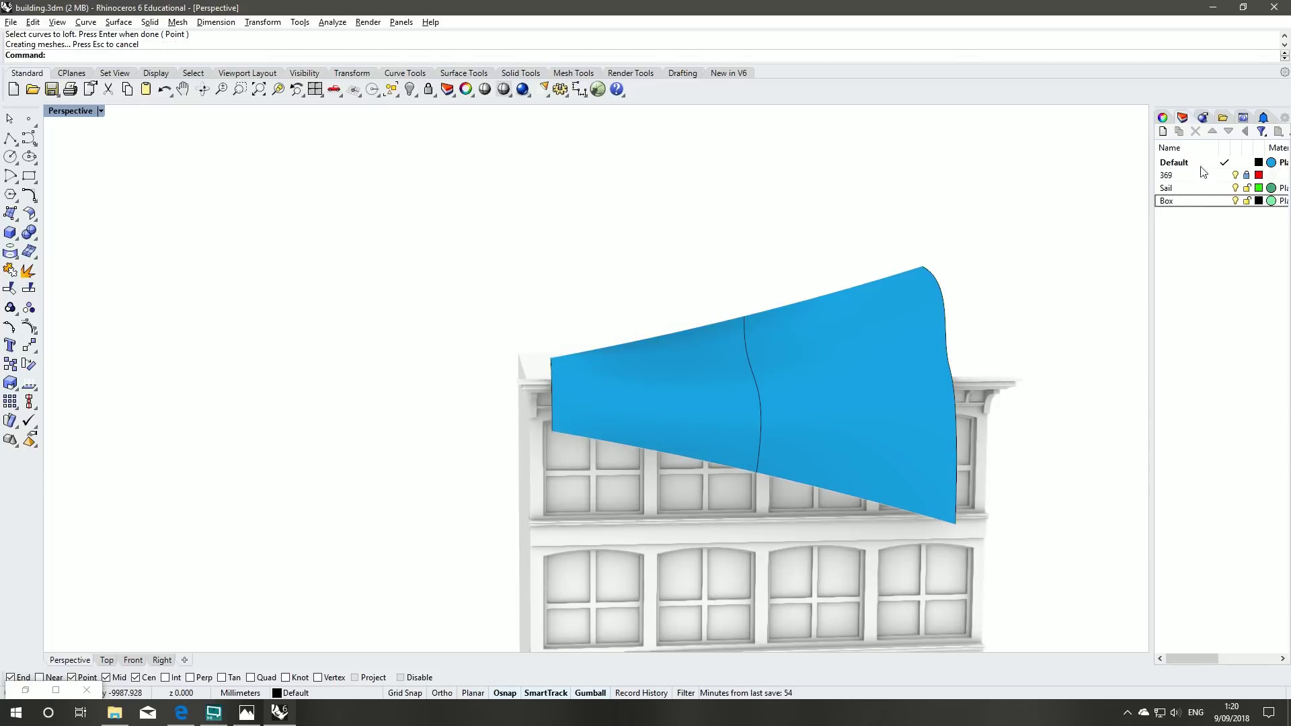
# - Assign the lofted surface to the Sail layer
pyautogui.click(880, 398)
pyautogui.rightClick(1175, 189)
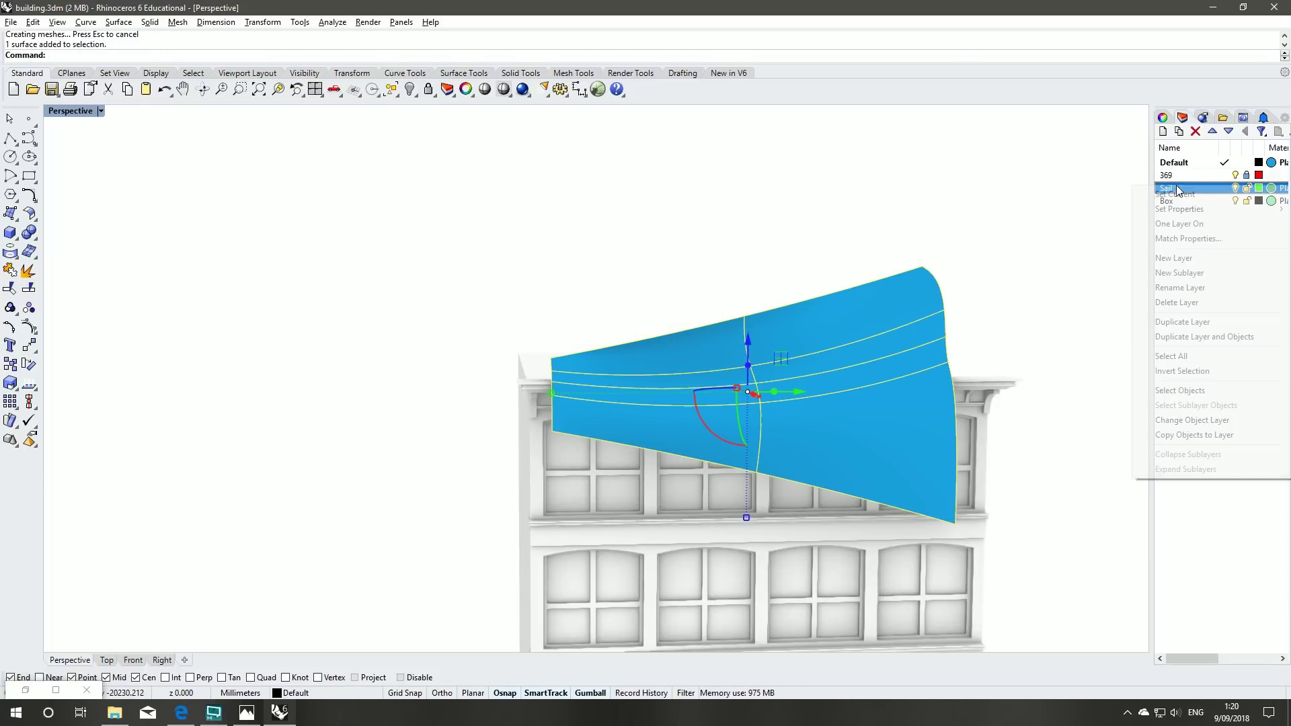
pyautogui.click(1196, 423)
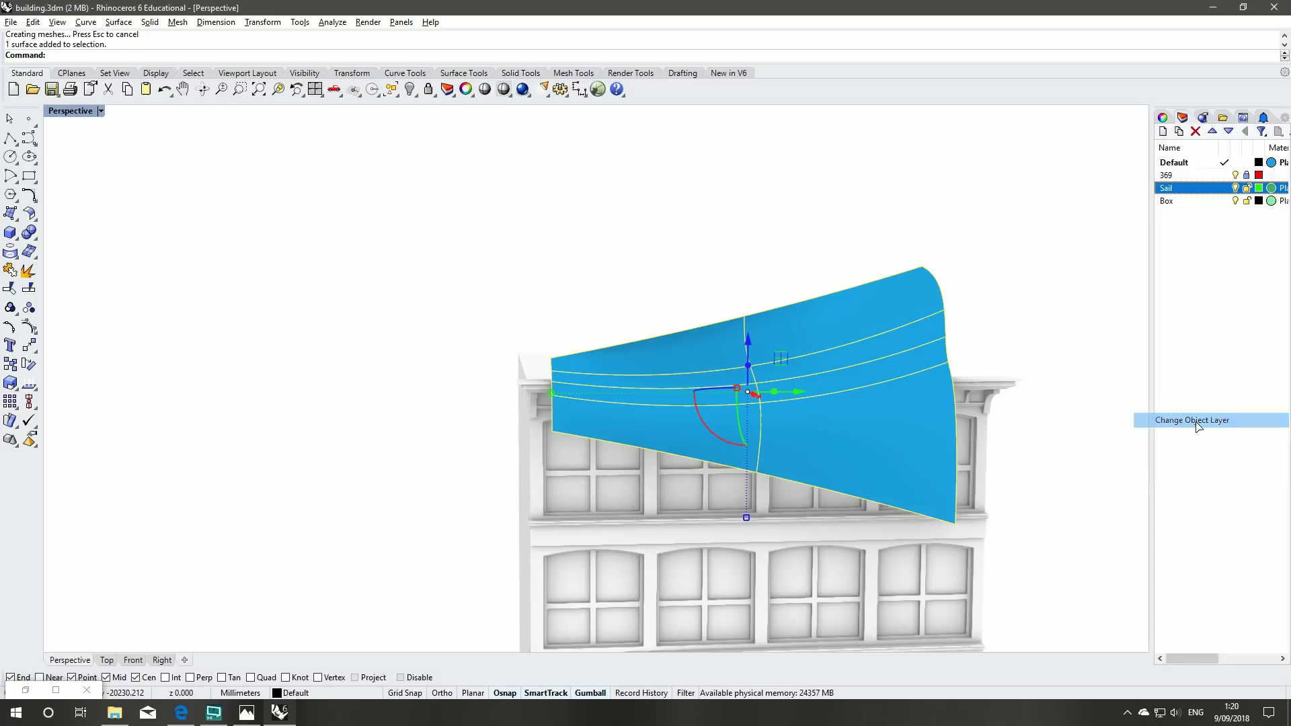
# - Delete the three profile curves with the Sail layer hidden, and turn the Sail layer back on
pyautogui.click(1236, 189)
pyautogui.moveTo(464, 215); pyautogui.dragTo(1012, 545)
pyautogui.press('Delete')
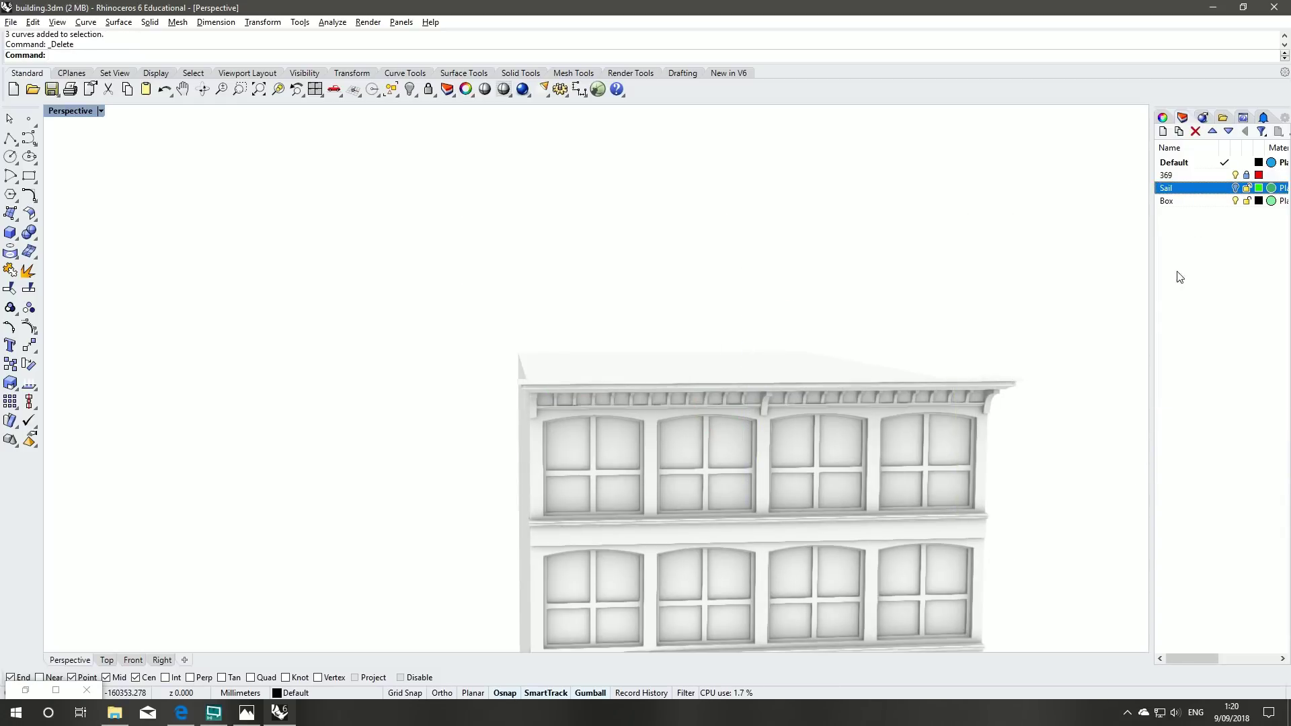
pyautogui.click(1236, 188)
pyautogui.moveTo(908, 245); pyautogui.dragTo(683, 219, button='right')
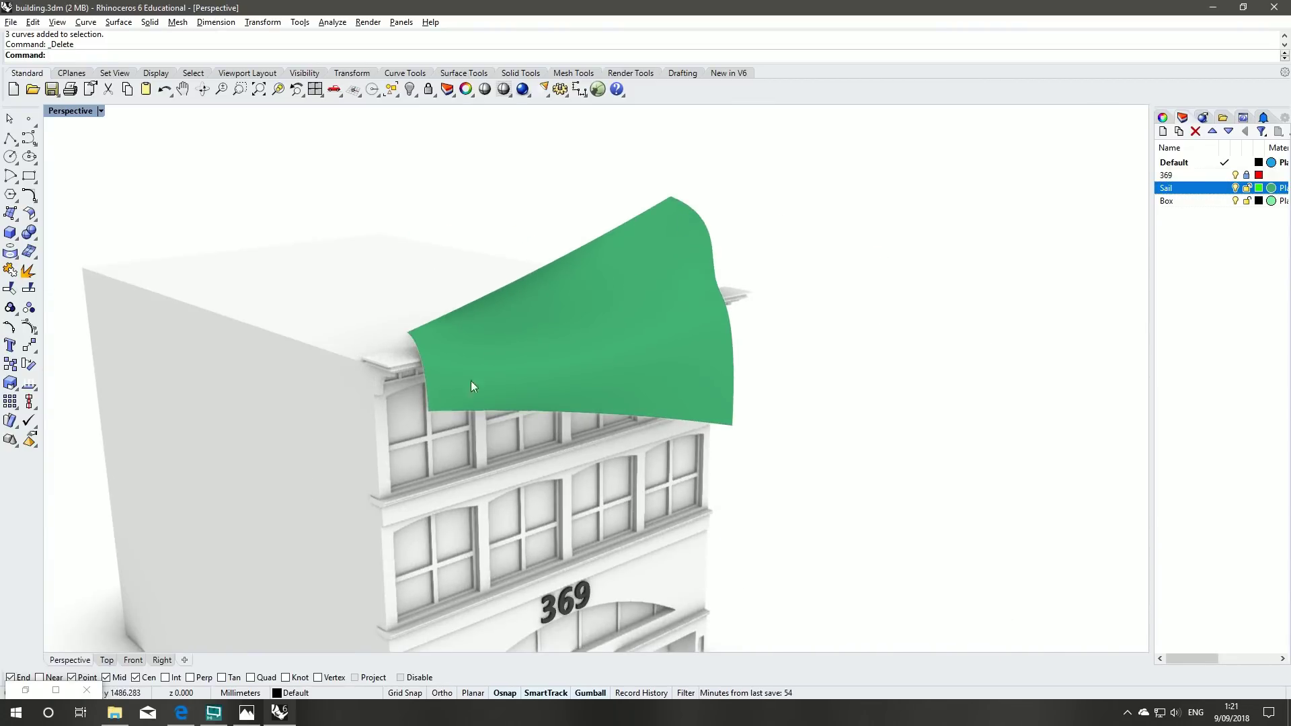
pyautogui.moveTo(427, 352); pyautogui.dragTo(689, 381, button='right')
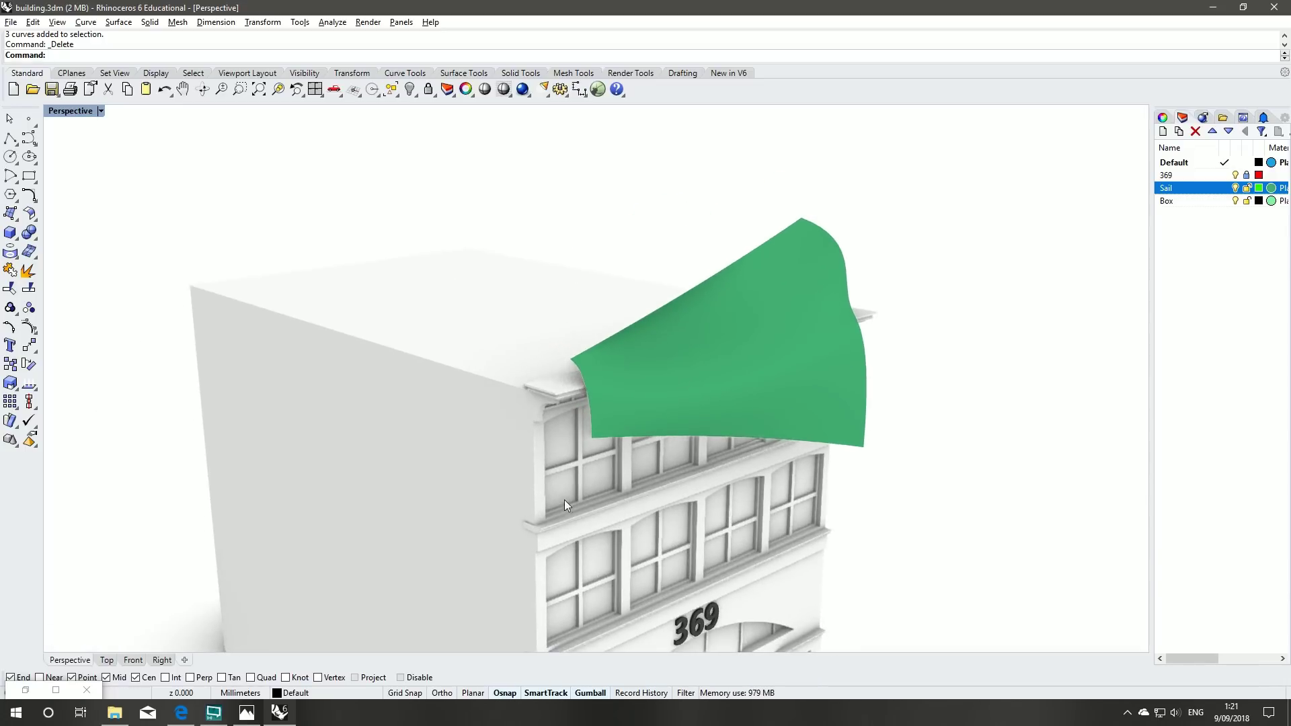
# - Restore the Grasshopper window and place a Surface parameter on the empty canvas
pyautogui.click(27, 691)
pyautogui.moveTo(296, 107); pyautogui.dragTo(250, 100)
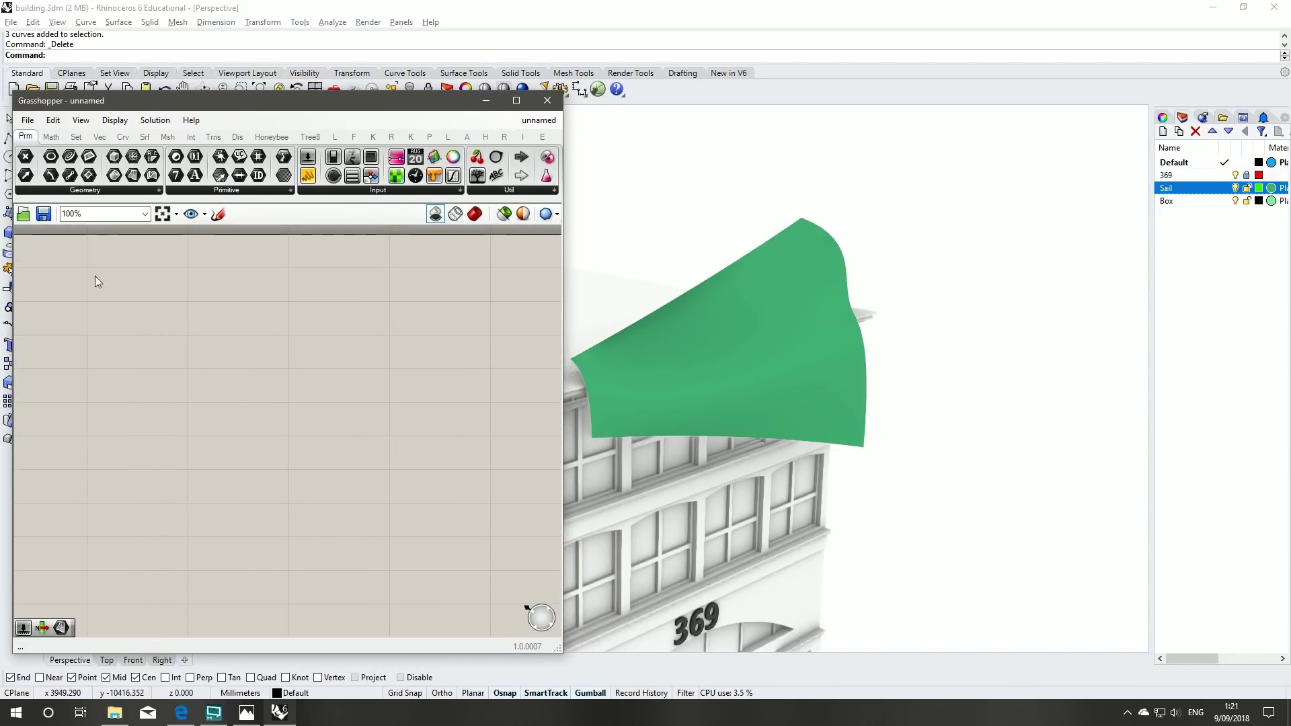
pyautogui.moveTo(98, 264); pyautogui.dragTo(164, 272, button='right')
pyautogui.moveTo(135, 227); pyautogui.dragTo(138, 408)
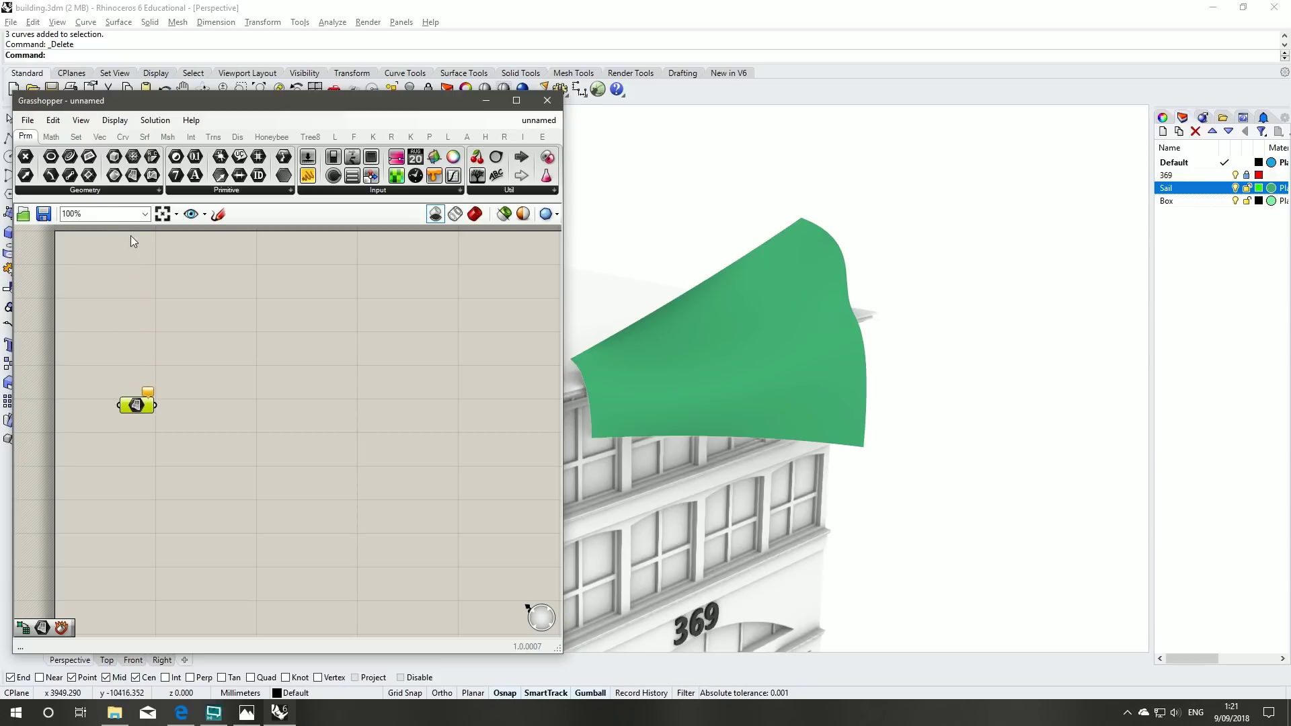
# - Reference the lofted sail surface as the single surface of the Surface parameter
pyautogui.rightClick(143, 403)
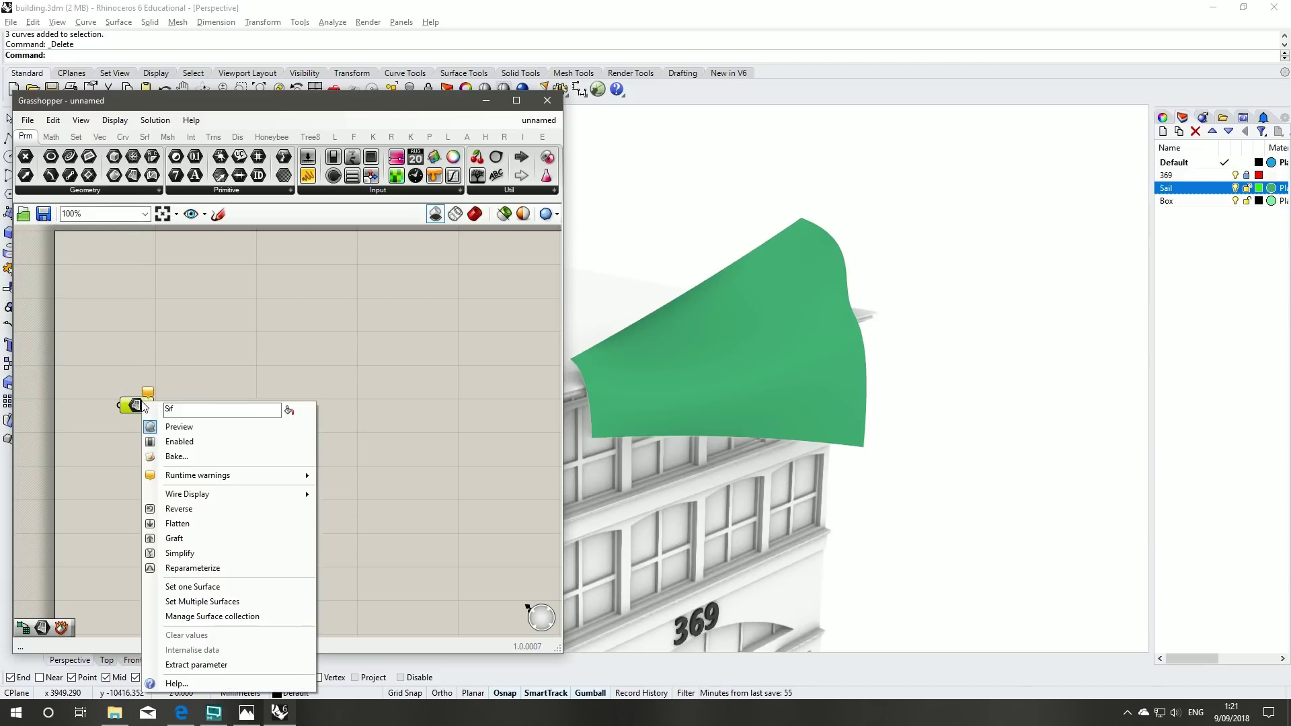
pyautogui.click(192, 584)
pyautogui.click(765, 358)
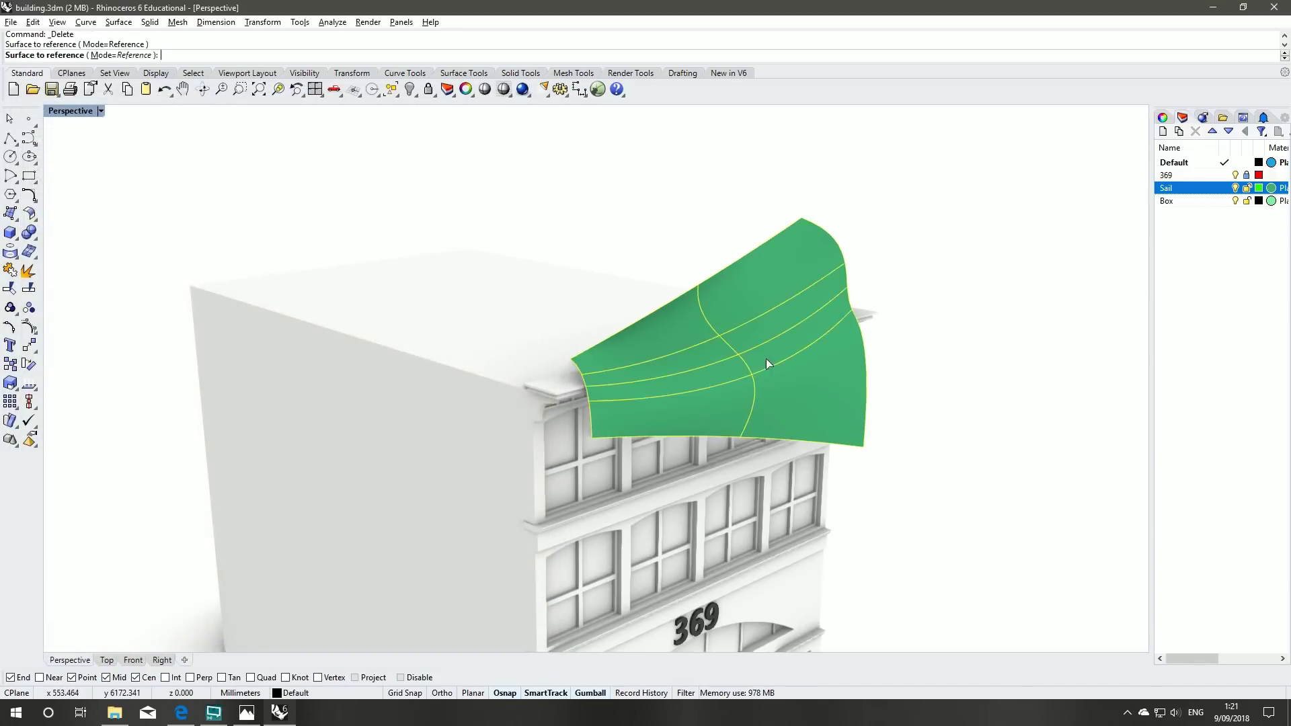
pyautogui.moveTo(141, 411); pyautogui.dragTo(136, 406)
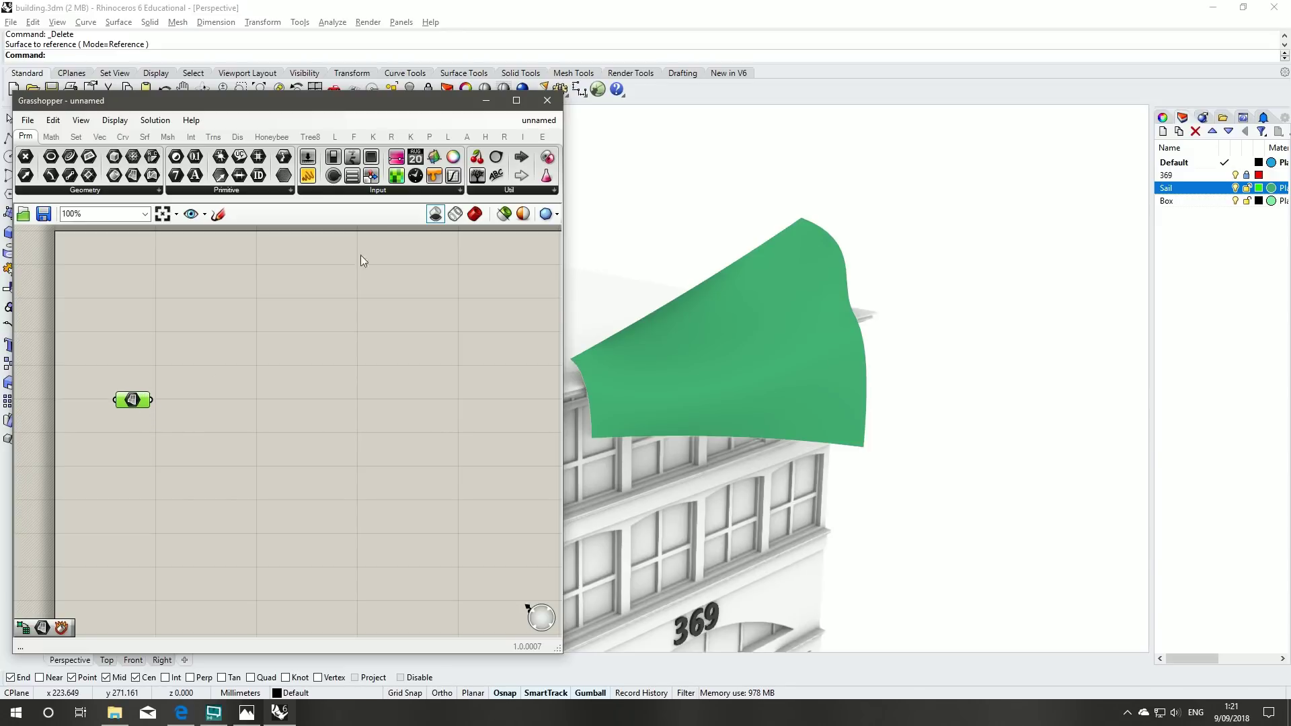
# - Hide the Sail layer and turn on Grasshopper's shaded preview for the referenced surface
pyautogui.click(1236, 189)
pyautogui.click(136, 357)
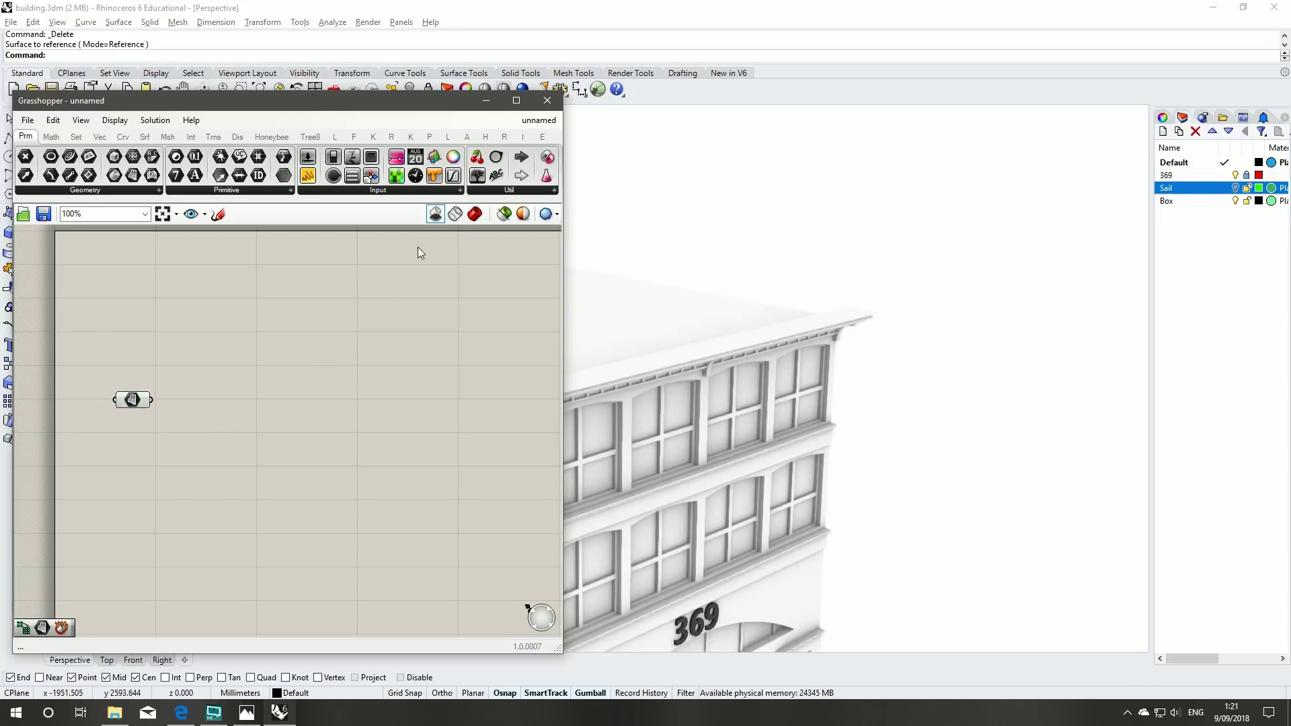
pyautogui.click(475, 214)
pyautogui.scroll(5, 829, 309)
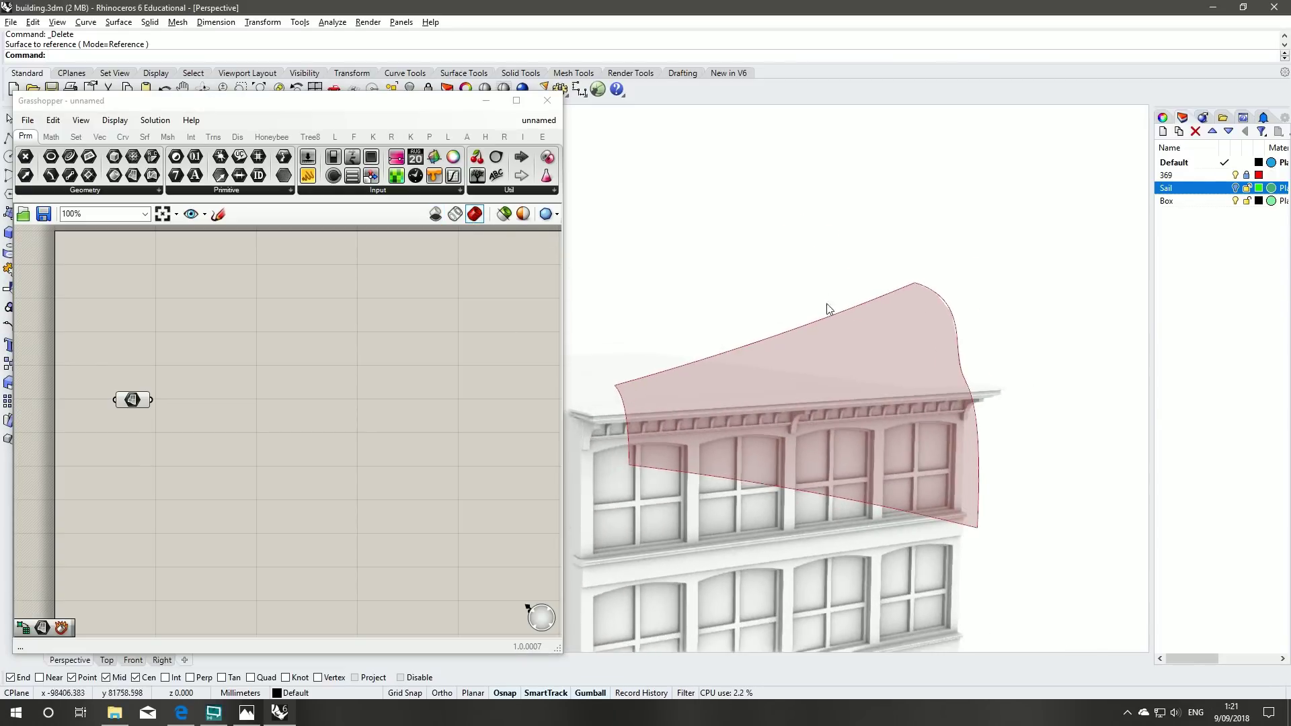
# - Add a Divide Domain² component and wire the sail Surface parameter into its domain input, arranging the components on the canvas
pyautogui.keyDown('shift'); pyautogui.moveTo(917, 458); pyautogui.dragTo(971, 418, button='right'); pyautogui.keyUp('shift')
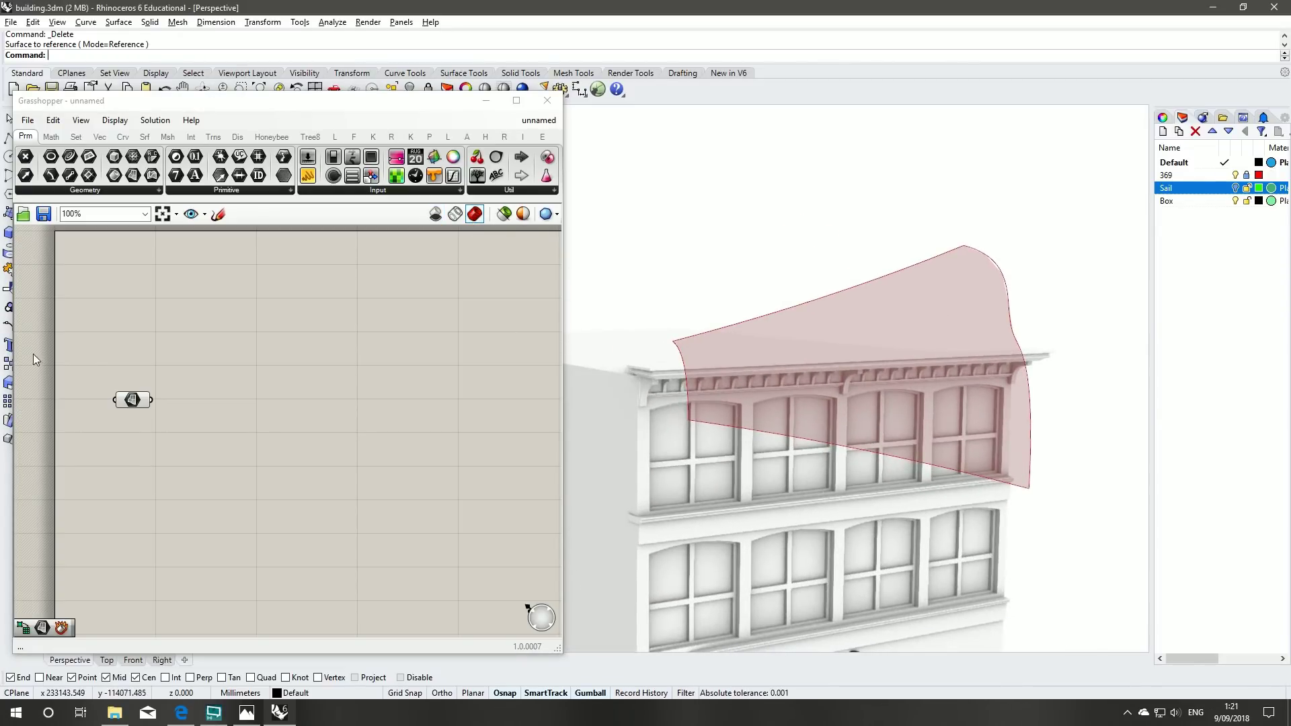
pyautogui.moveTo(129, 403); pyautogui.dragTo(120, 370)
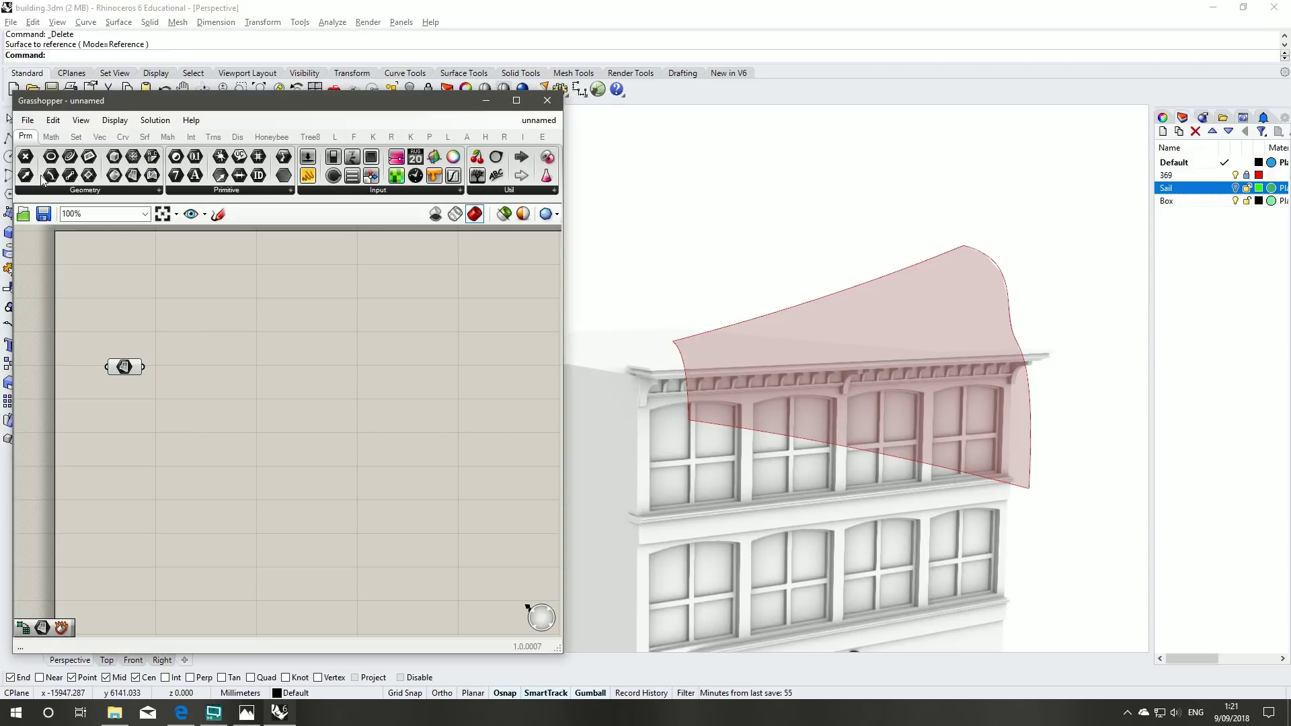
pyautogui.click(51, 137)
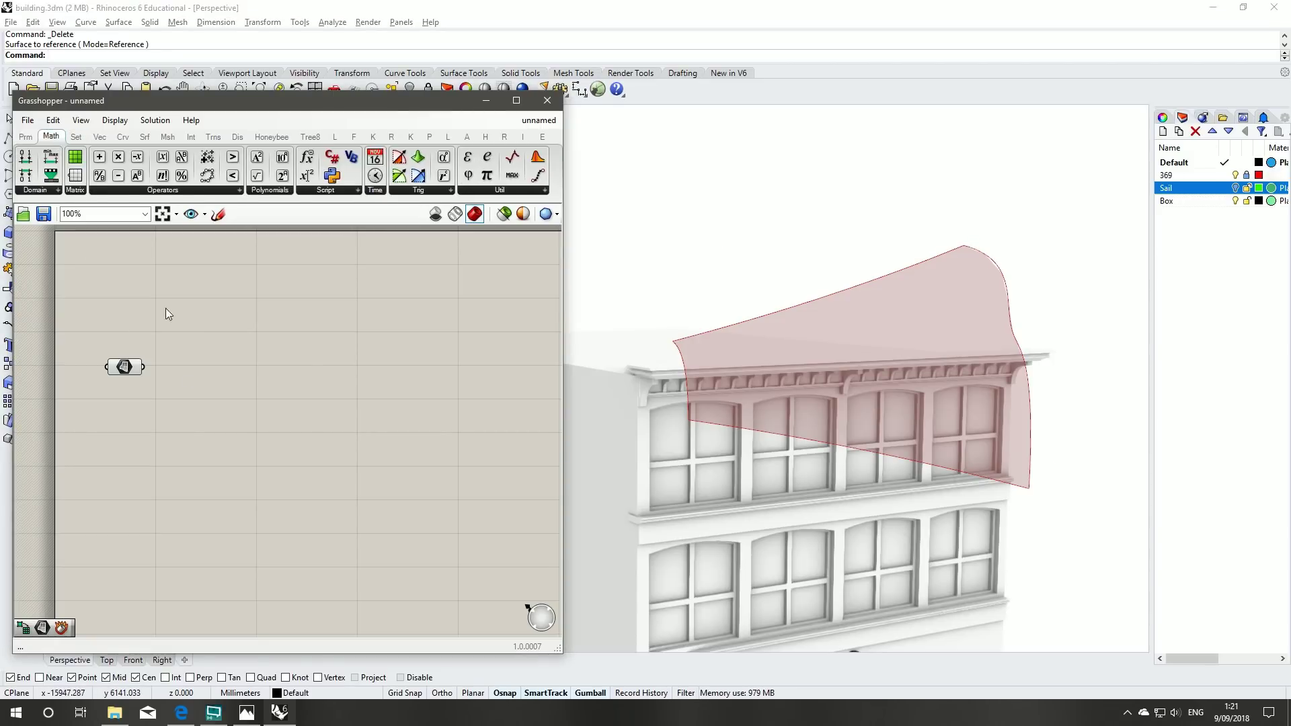
pyautogui.click(45, 191)
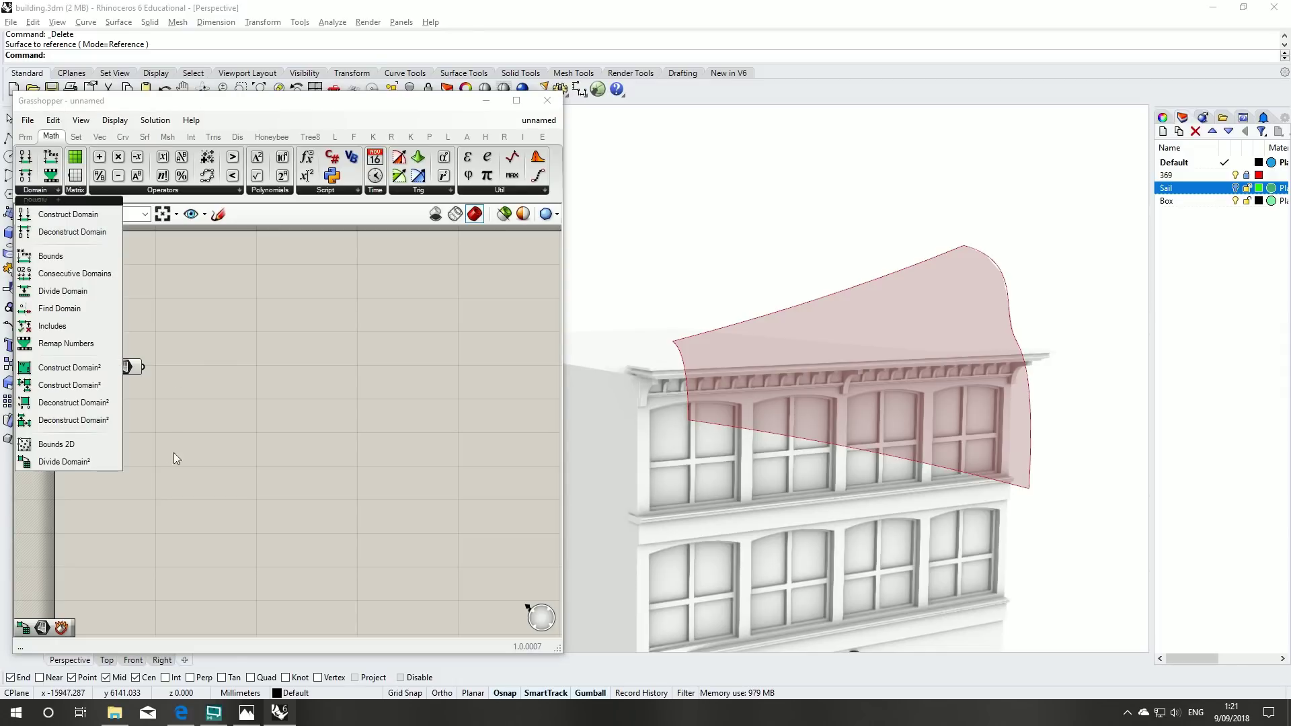
pyautogui.click(99, 460)
pyautogui.click(299, 401)
pyautogui.moveTo(142, 367); pyautogui.dragTo(271, 386)
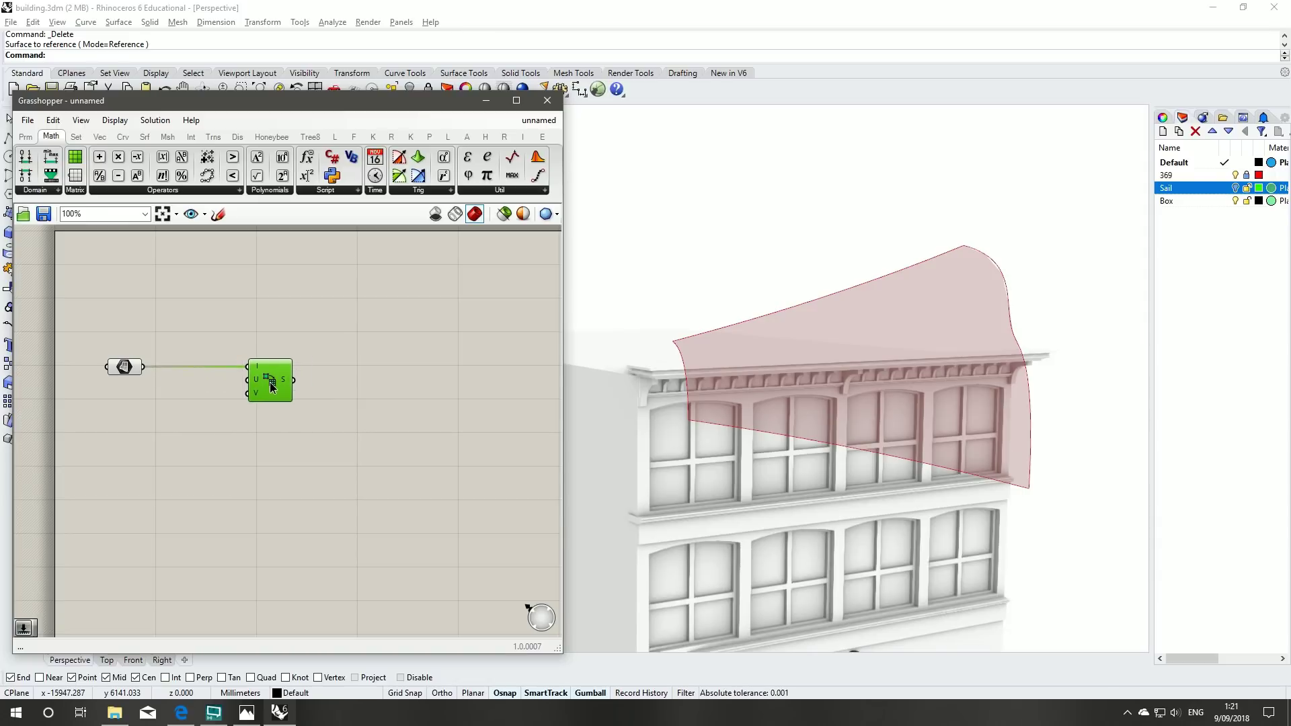
pyautogui.moveTo(124, 366); pyautogui.dragTo(121, 340)
pyautogui.click(232, 377)
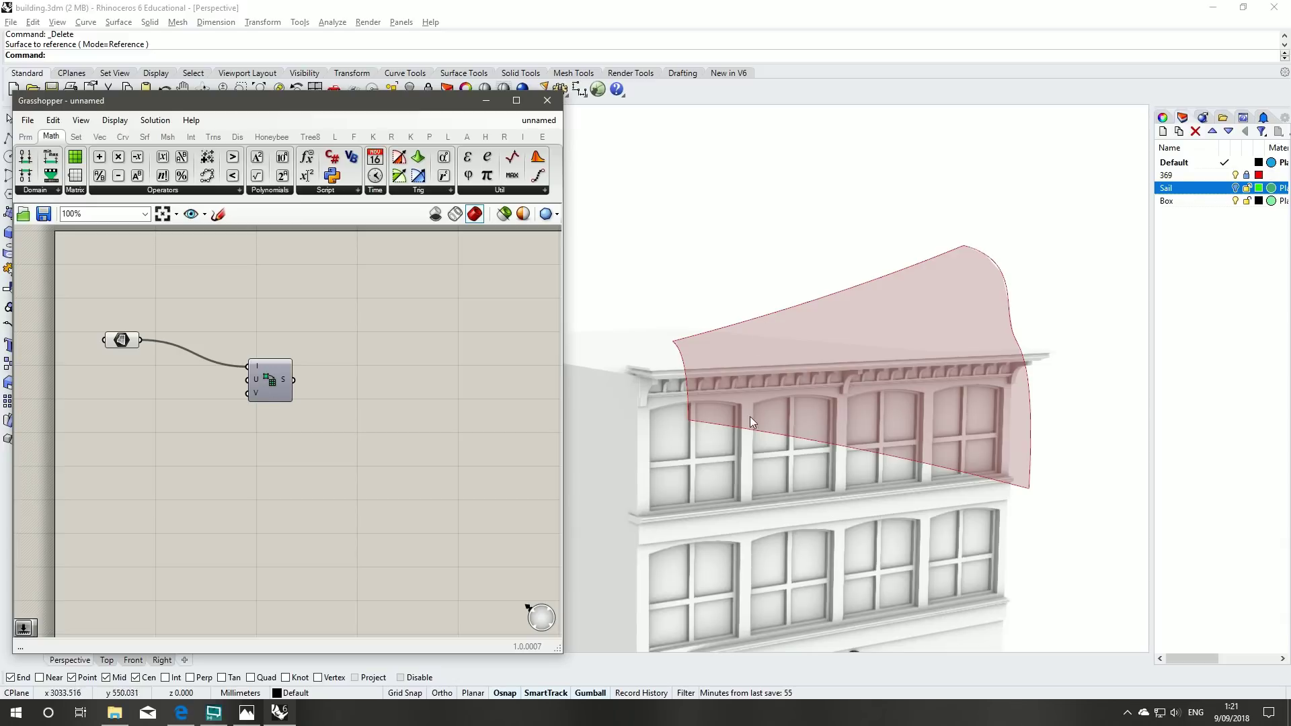
# - Create two number sliders with value 4 and connect them to the U Count and V Count inputs of Divide Domain²
pyautogui.doubleClick(240, 435)
pyautogui.write('4')
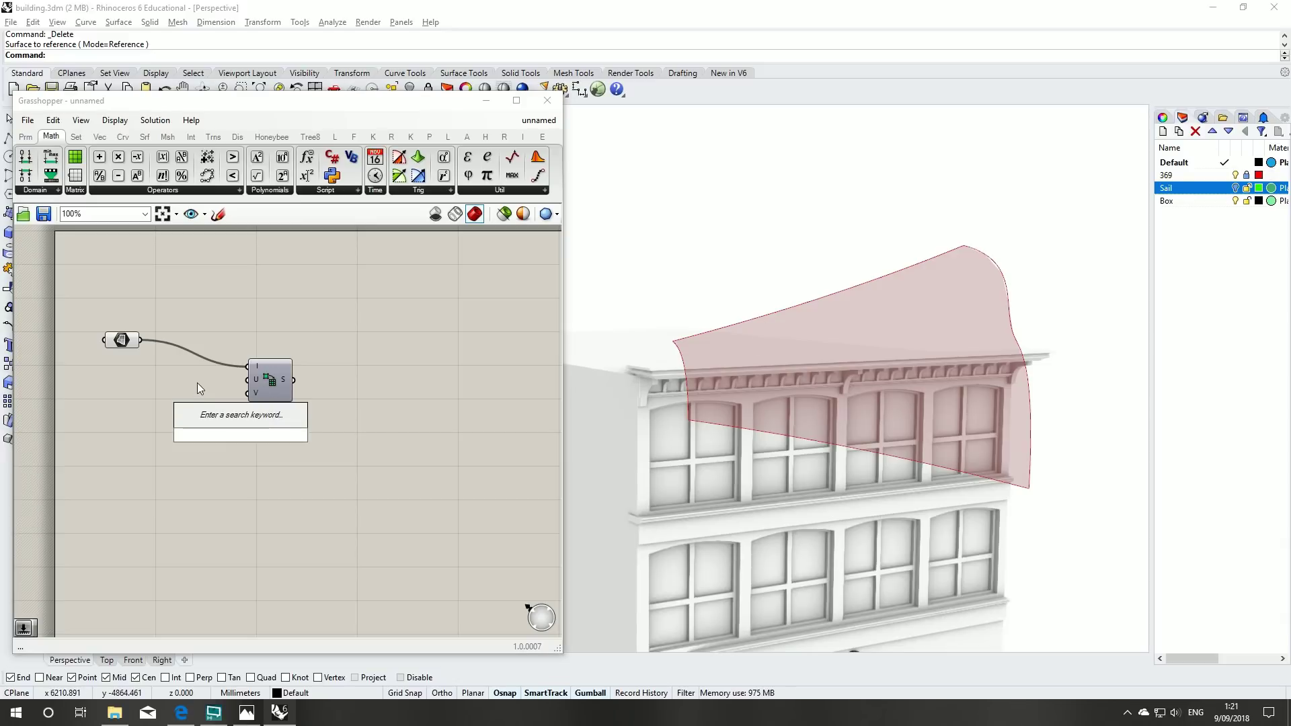
pyautogui.press('Return')
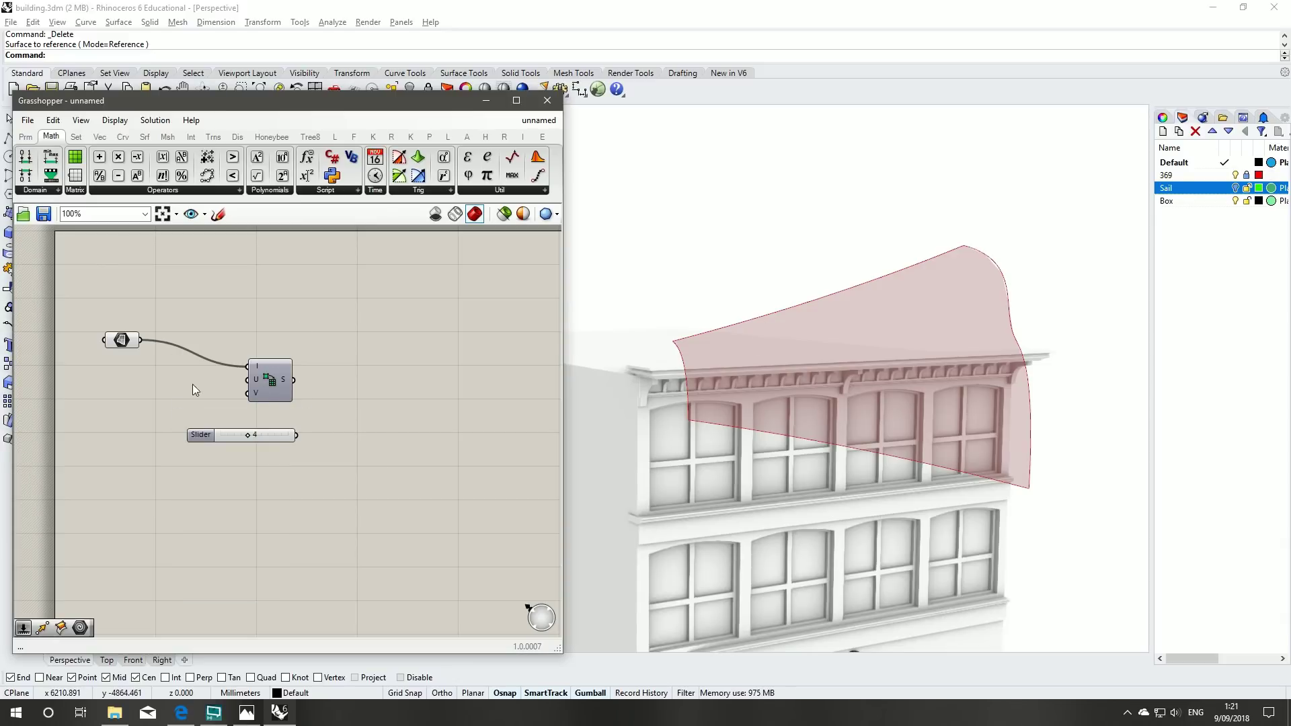
pyautogui.moveTo(206, 435); pyautogui.dragTo(130, 392)
pyautogui.doubleClick(123, 410)
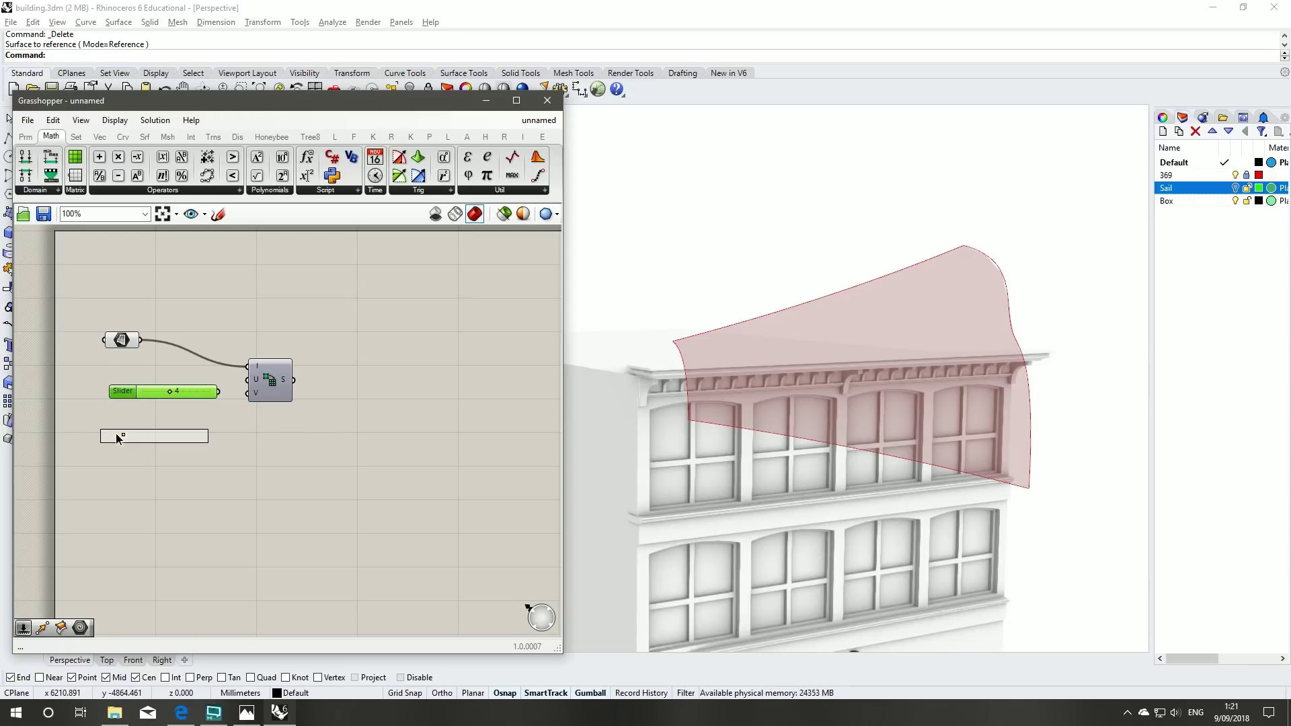
pyautogui.write('4')
pyautogui.press('Return')
pyautogui.moveTo(222, 391)
pyautogui.mouseDown()
pyautogui.moveTo(247, 379)
pyautogui.moveTo(247, 394)
pyautogui.mouseUp()
pyautogui.moveTo(180, 446); pyautogui.dragTo(111, 386)
pyautogui.click(410, 620)
pyautogui.moveTo(274, 386); pyautogui.dragTo(283, 391)
pyautogui.click(297, 417)
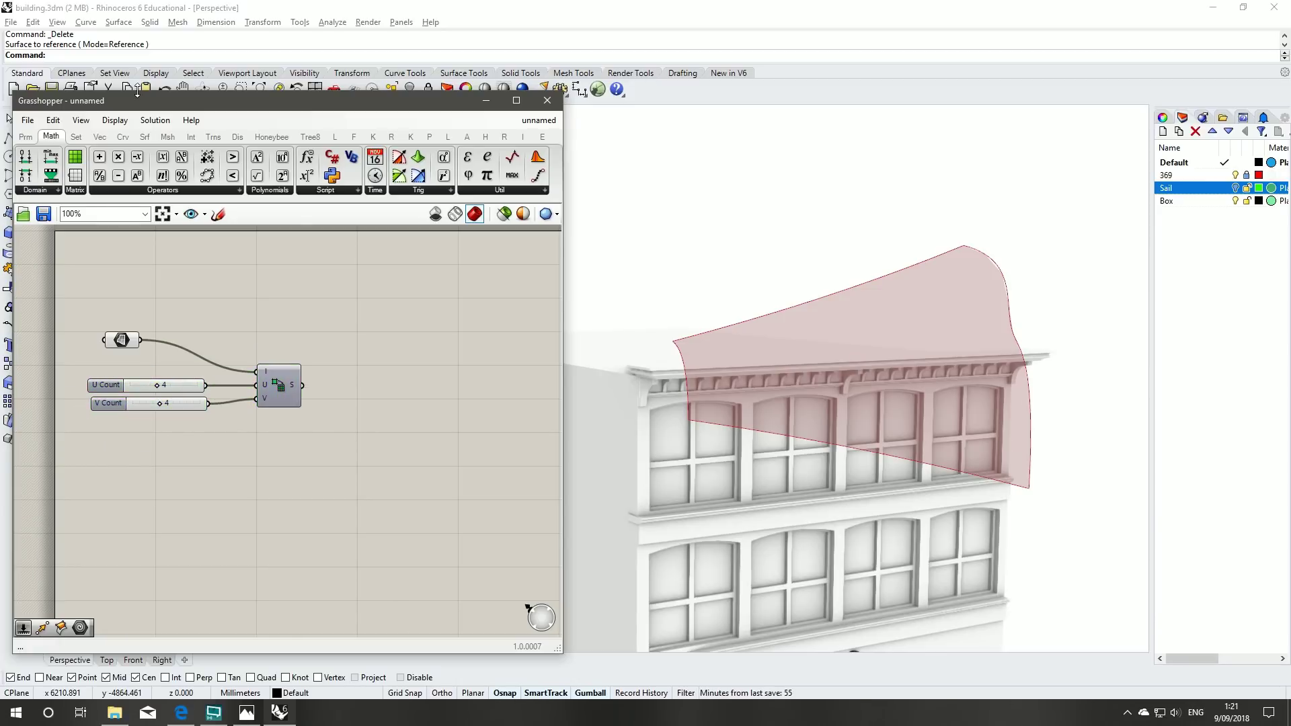
# - Add a Surface Box component and connect the sail surface and the divided domain segments to its surface and domain inputs
pyautogui.moveTo(323, 270); pyautogui.dragTo(299, 236, button='right')
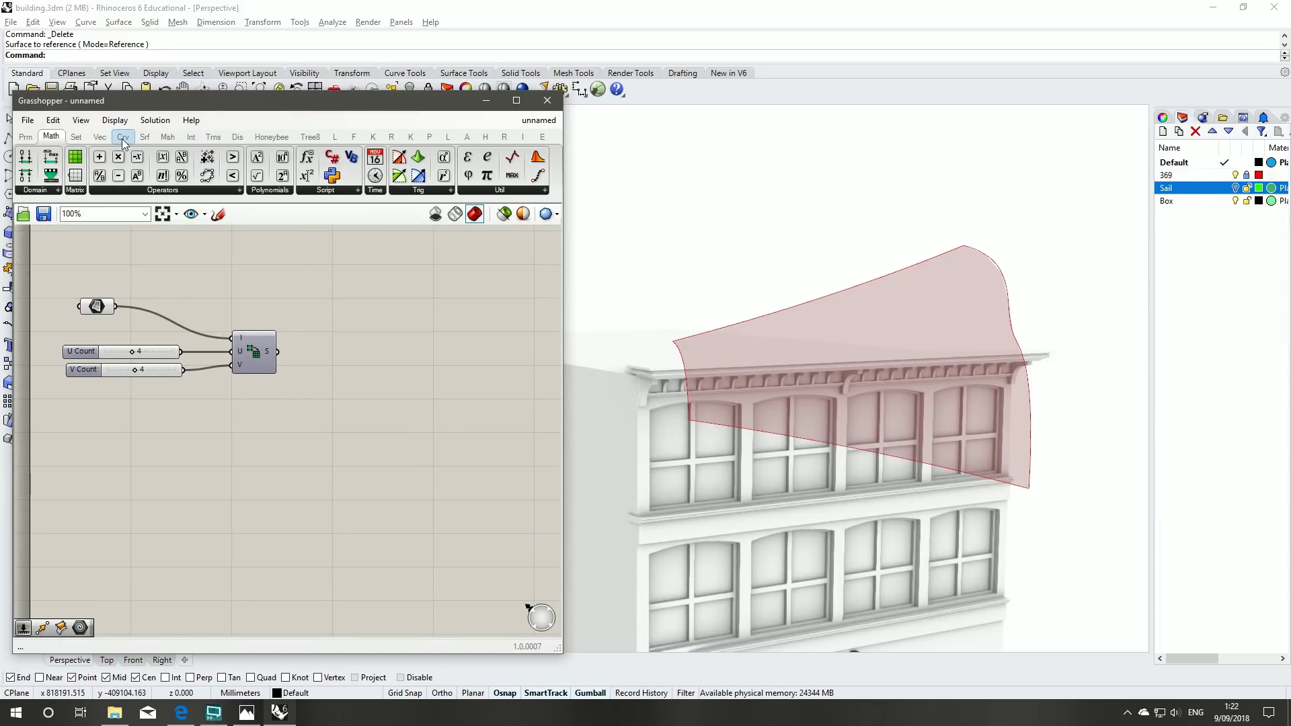
pyautogui.click(145, 137)
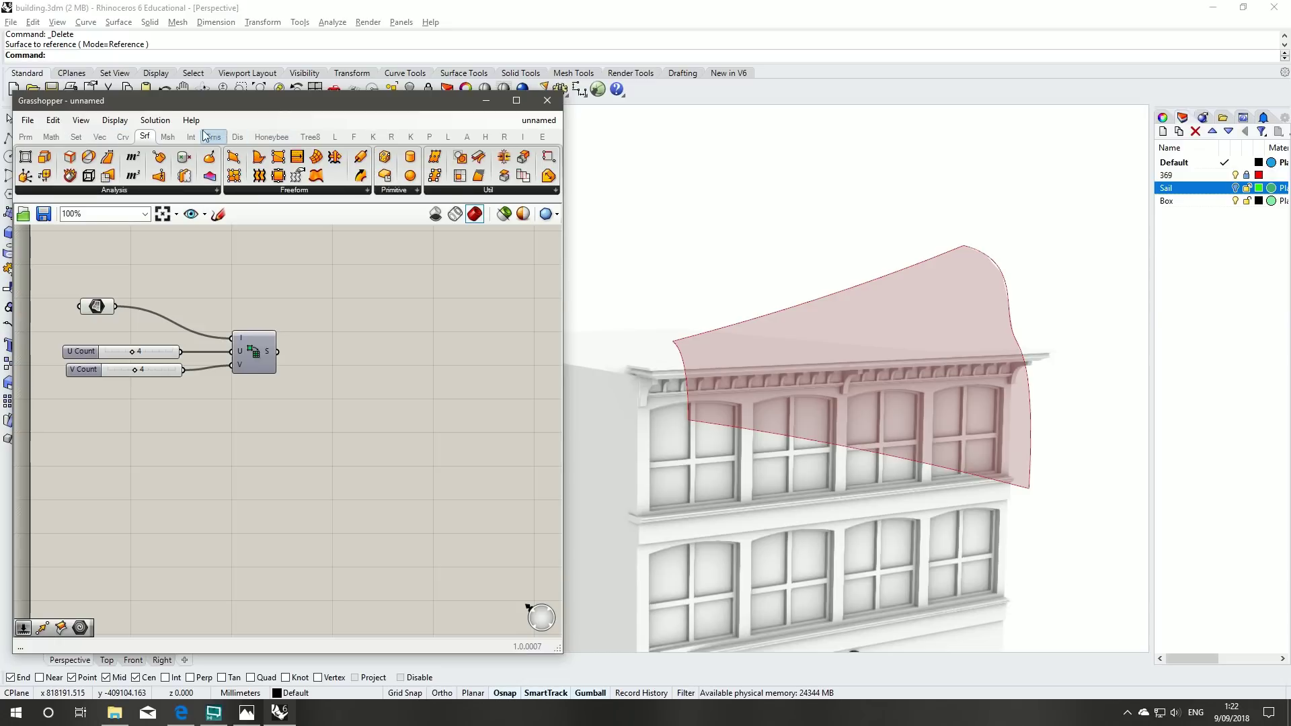
pyautogui.click(167, 137)
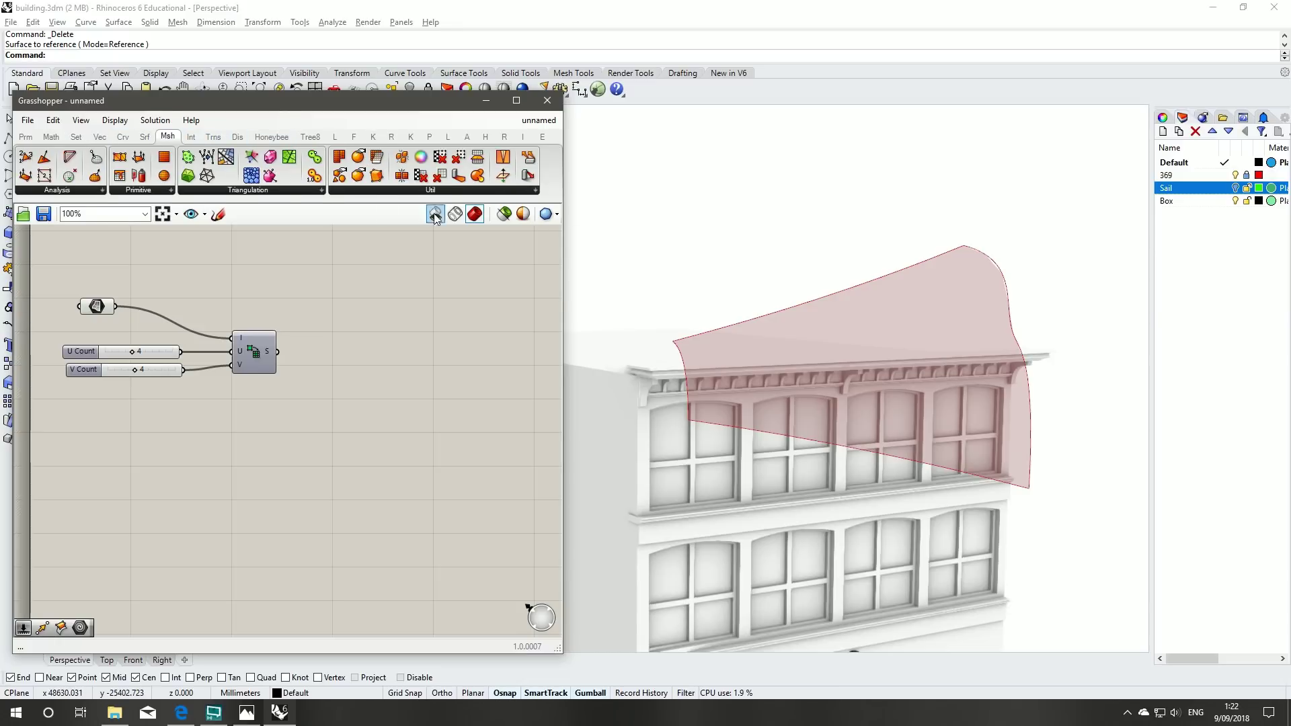
pyautogui.click(191, 136)
pyautogui.click(213, 137)
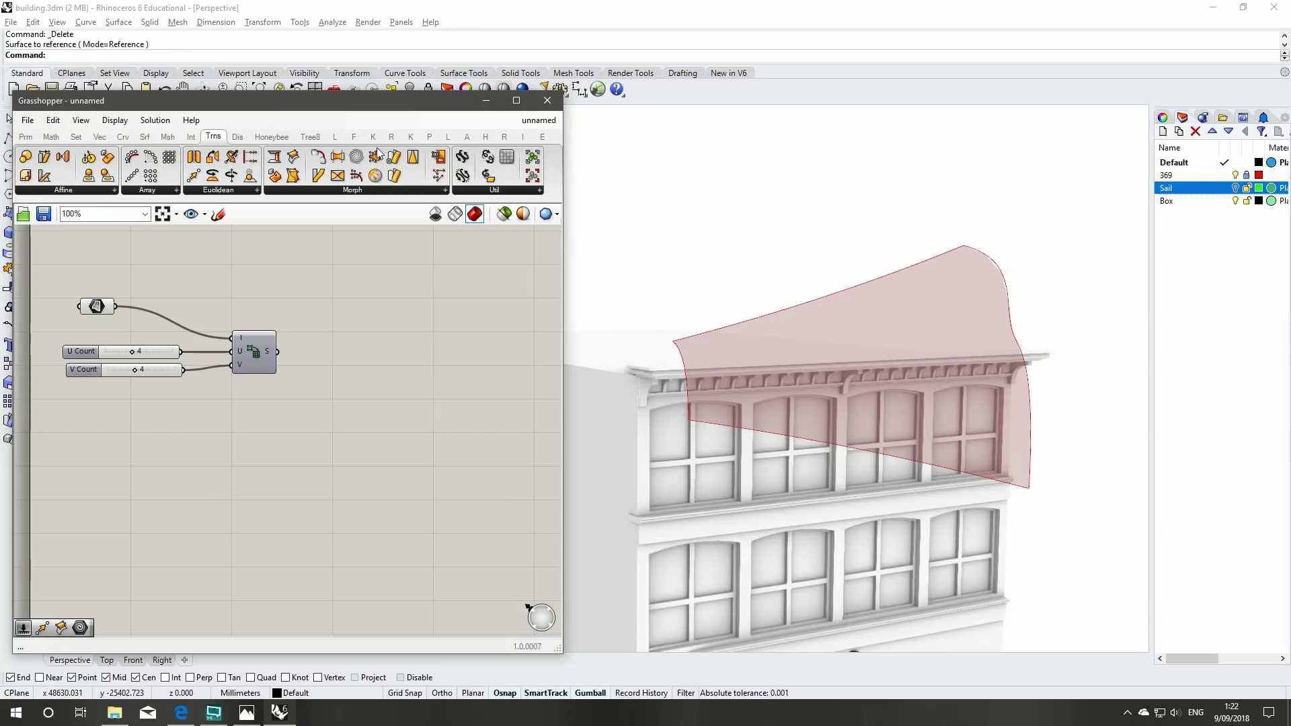
pyautogui.moveTo(293, 156); pyautogui.dragTo(385, 339)
pyautogui.click(347, 284)
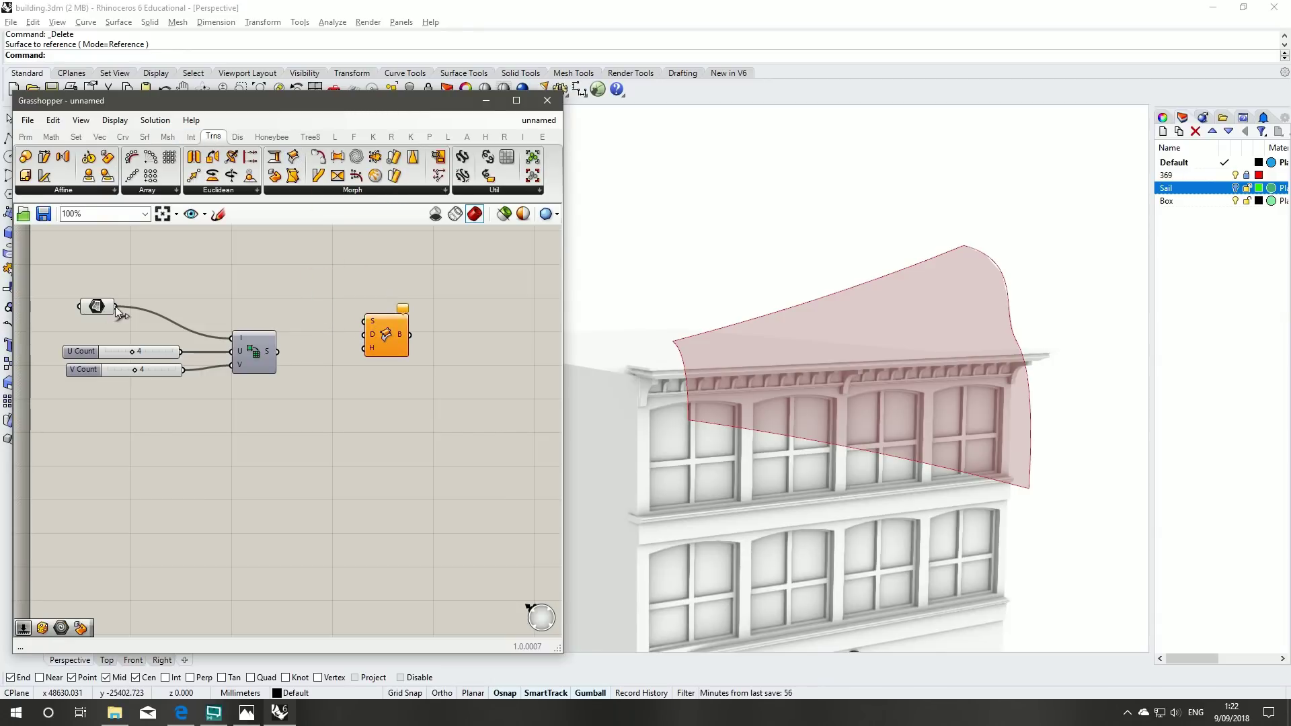
pyautogui.moveTo(156, 272); pyautogui.dragTo(371, 319)
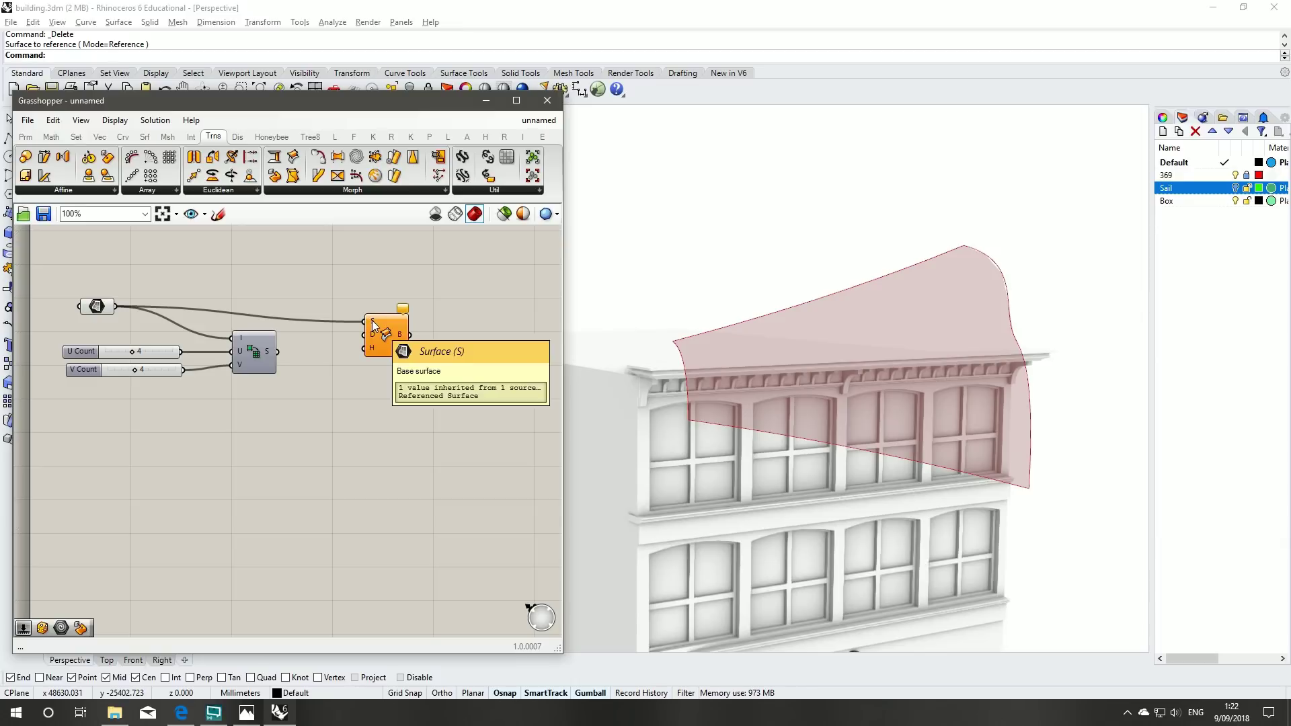
pyautogui.moveTo(278, 351); pyautogui.dragTo(400, 342)
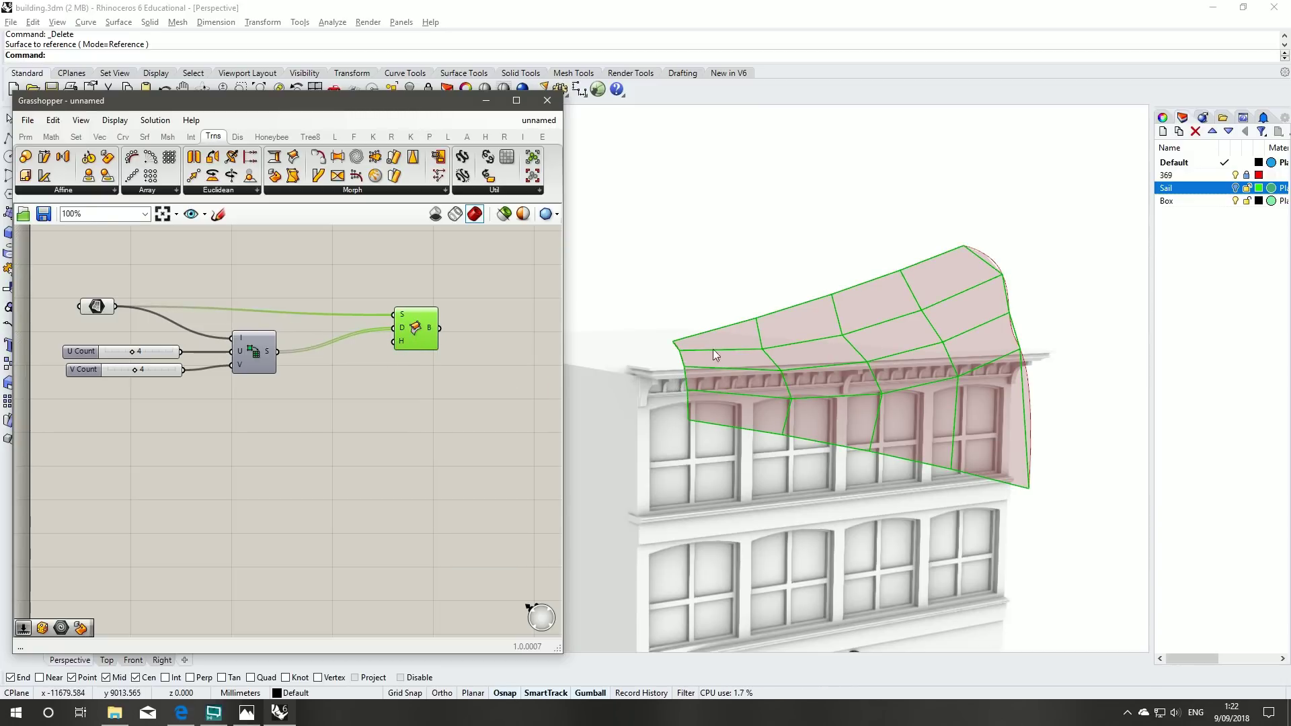
pyautogui.moveTo(421, 333); pyautogui.dragTo(422, 325)
# - Create a number slider with value 400 and connect it to the Height input of the Surface Box component
pyautogui.moveTo(763, 335); pyautogui.dragTo(824, 330, button='right')
pyautogui.doubleClick(392, 360)
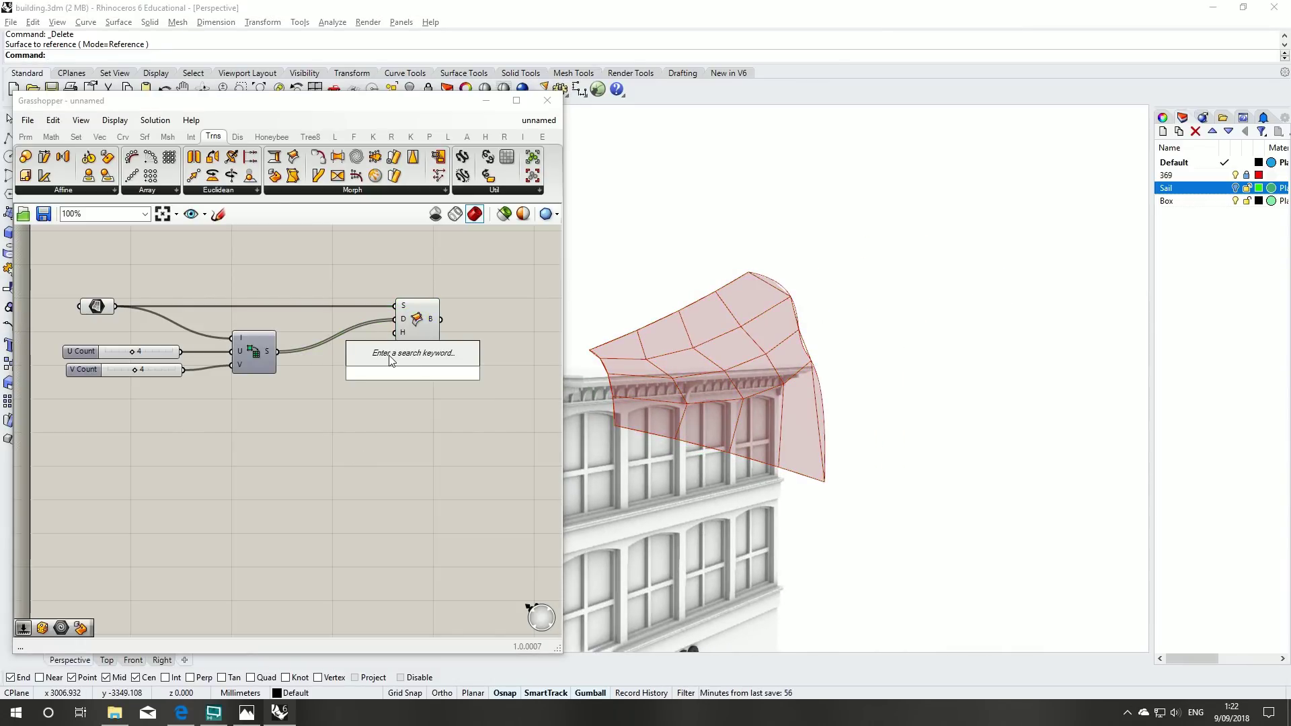
pyautogui.write('400')
pyautogui.press('Return')
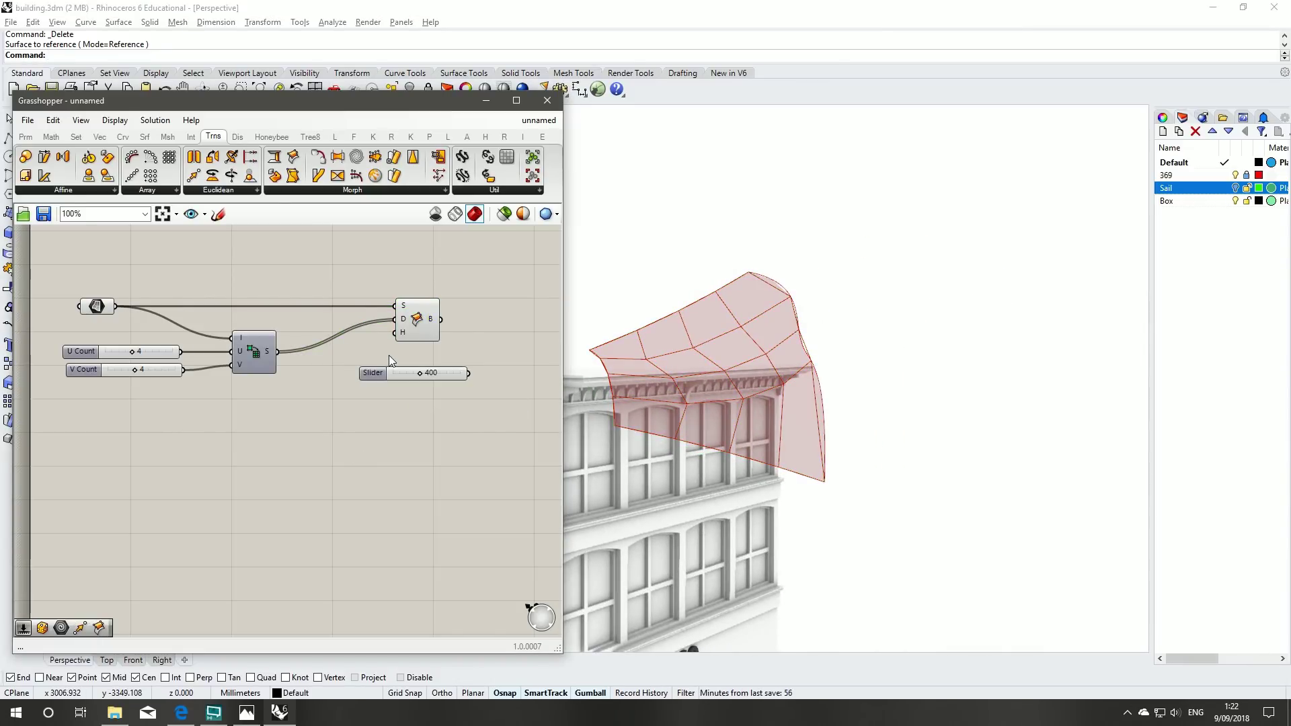
pyautogui.moveTo(374, 374); pyautogui.dragTo(175, 419)
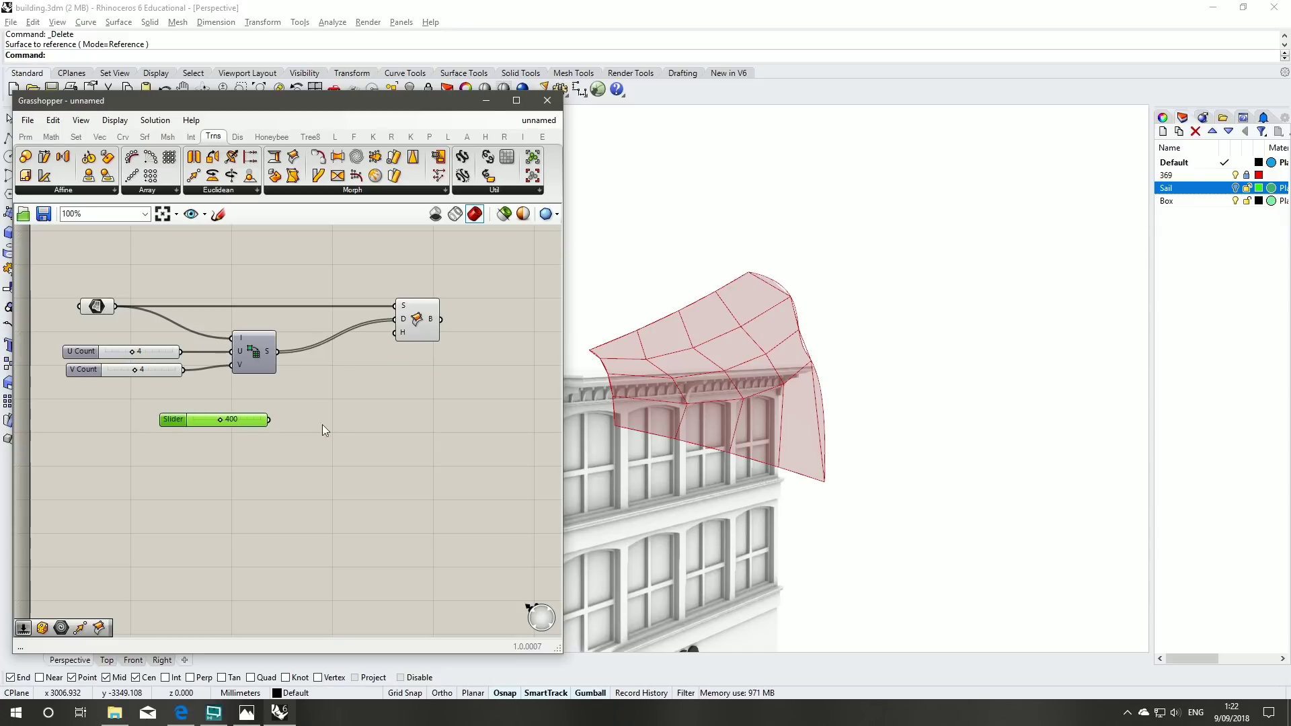
pyautogui.moveTo(270, 419); pyautogui.dragTo(396, 340)
pyautogui.moveTo(643, 318); pyautogui.dragTo(634, 353, button='right')
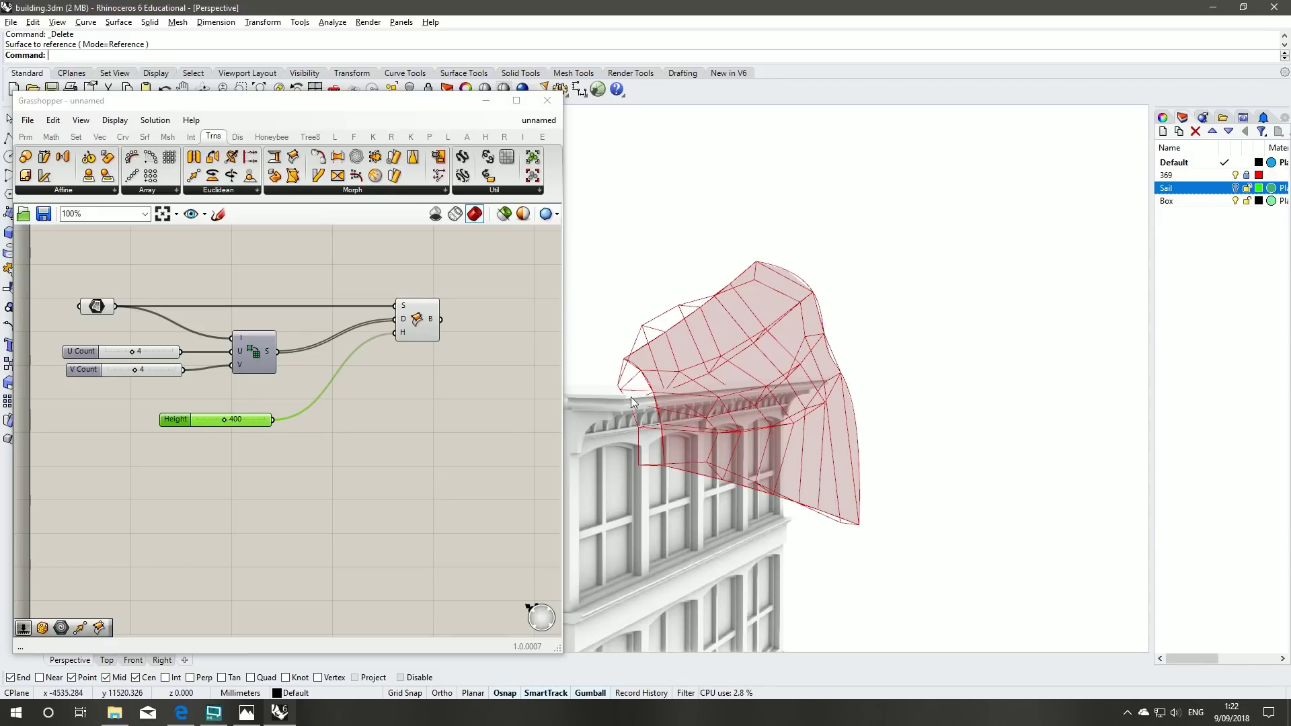
# - Turn on the Sail layer and reverse the sail surface's direction with the Flip command
pyautogui.click(1235, 188)
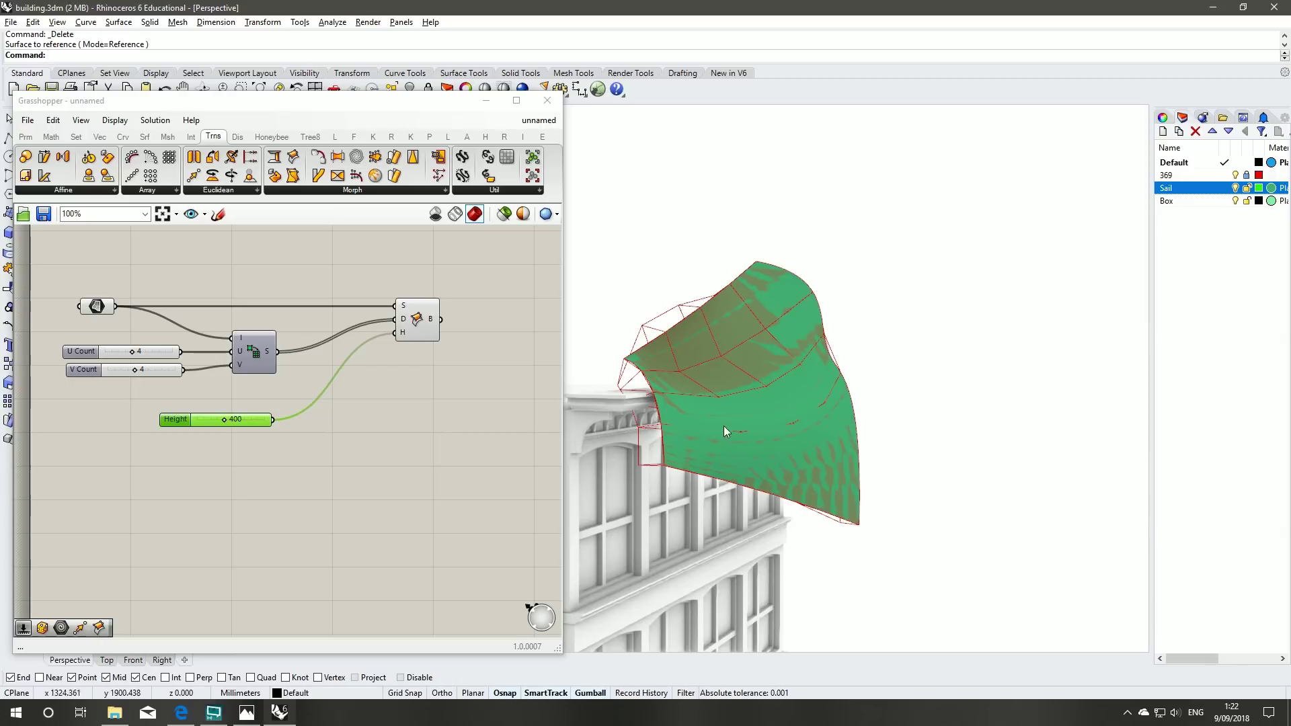
pyautogui.moveTo(627, 430); pyautogui.dragTo(750, 366, button='right')
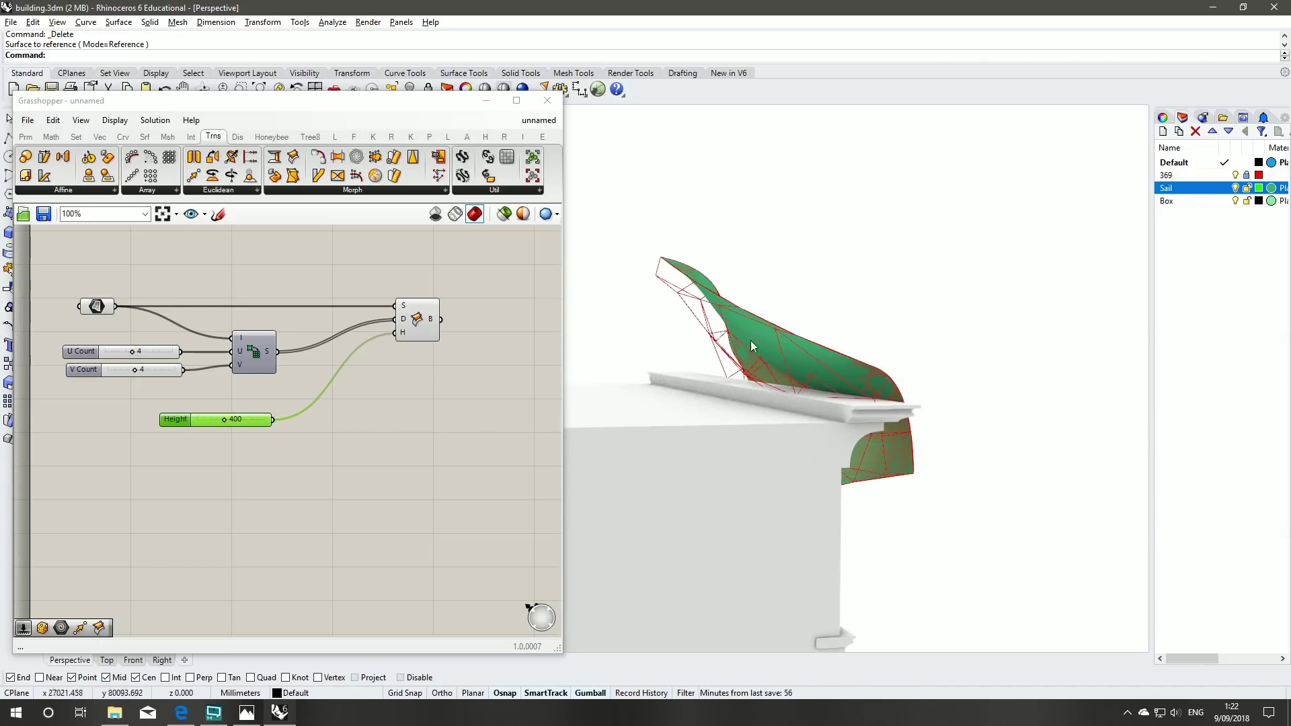
pyautogui.moveTo(712, 412); pyautogui.dragTo(689, 374, button='right')
pyautogui.click(909, 369)
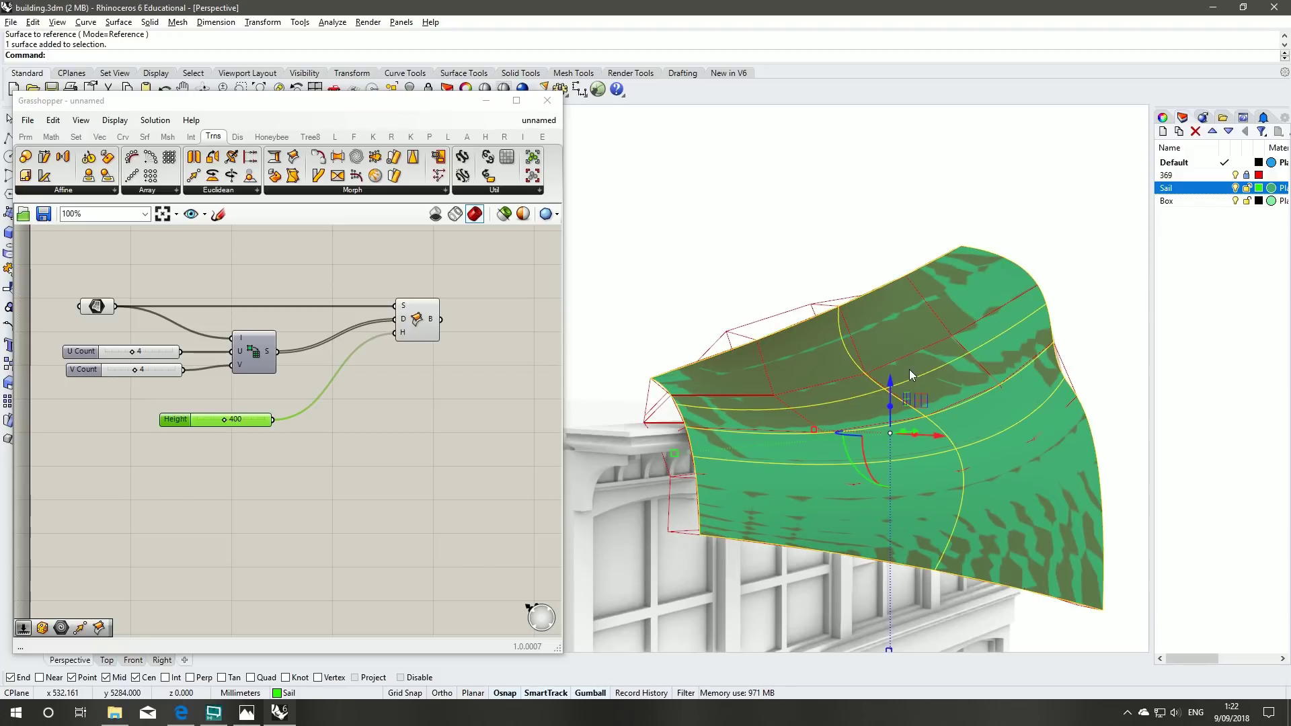
pyautogui.write('Flip')
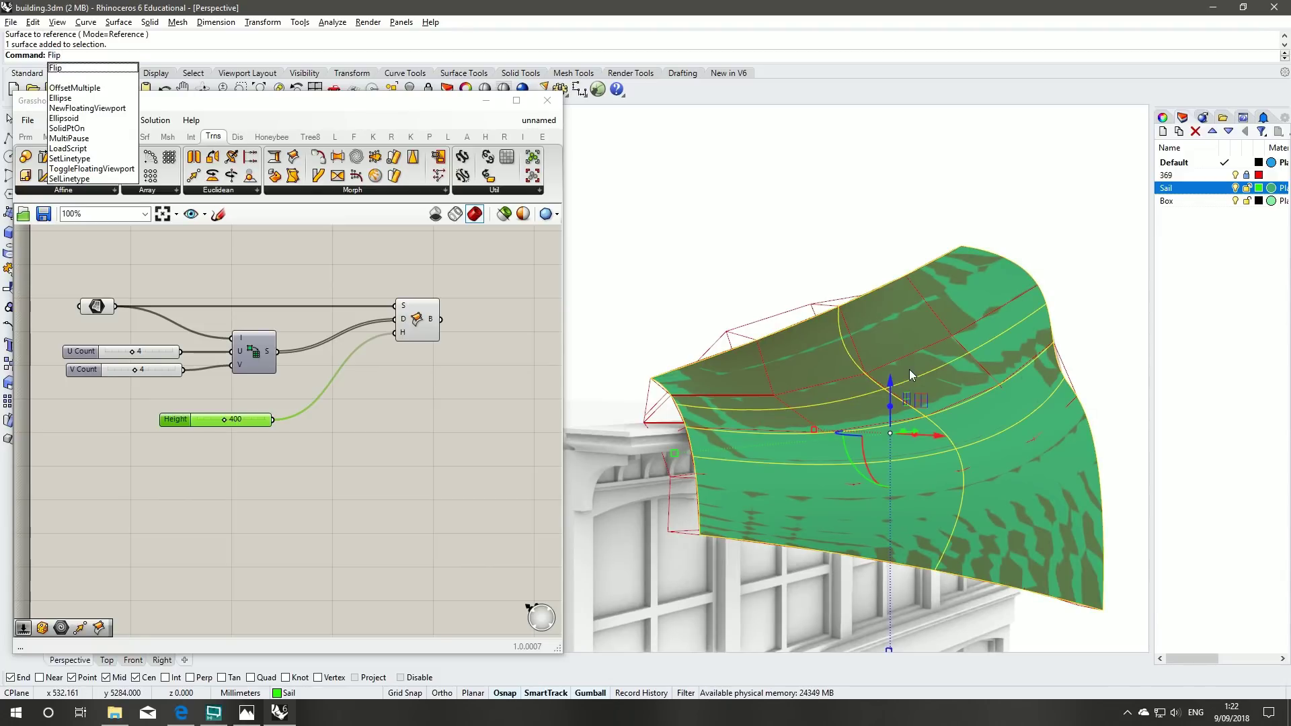
pyautogui.press('Return')
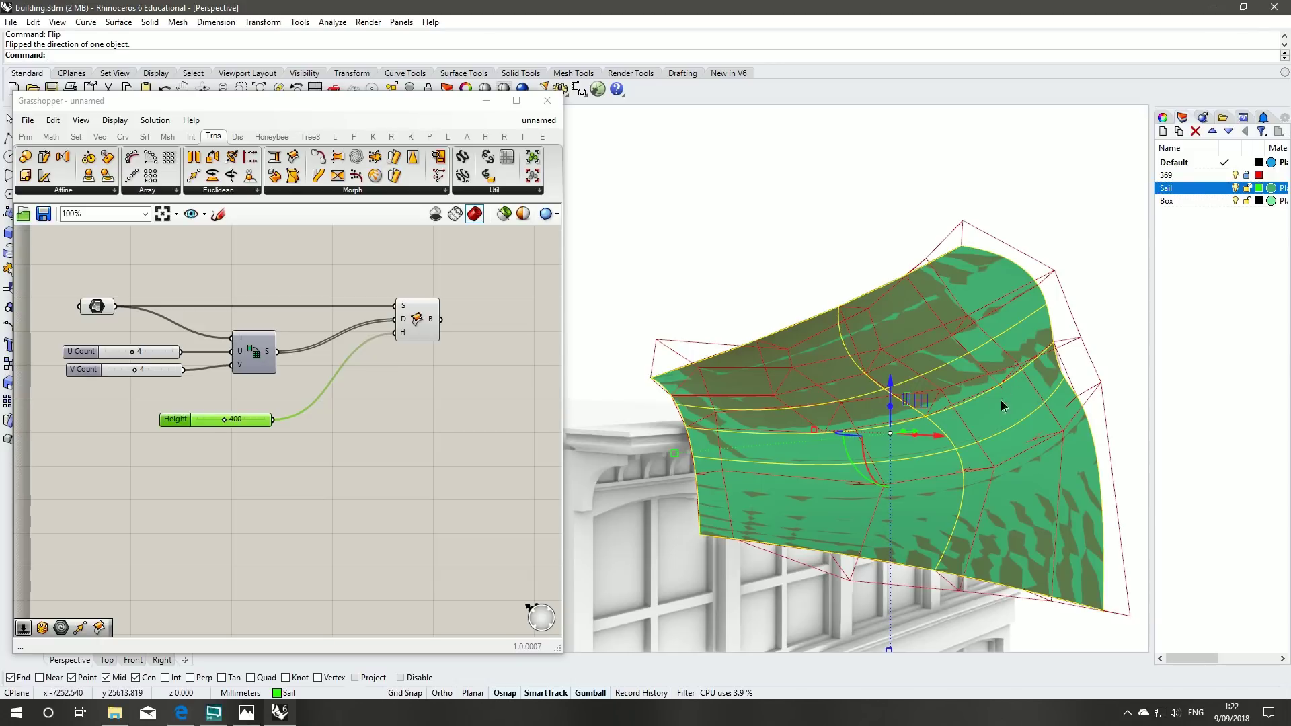
# - Deselect the flipped surface and hide the Sail layer to view the surface boxes against the facade
pyautogui.keyDown('shift'); pyautogui.moveTo(1000, 401); pyautogui.dragTo(921, 358, button='right'); pyautogui.keyUp('shift')
pyautogui.scroll(-4, 962, 358)
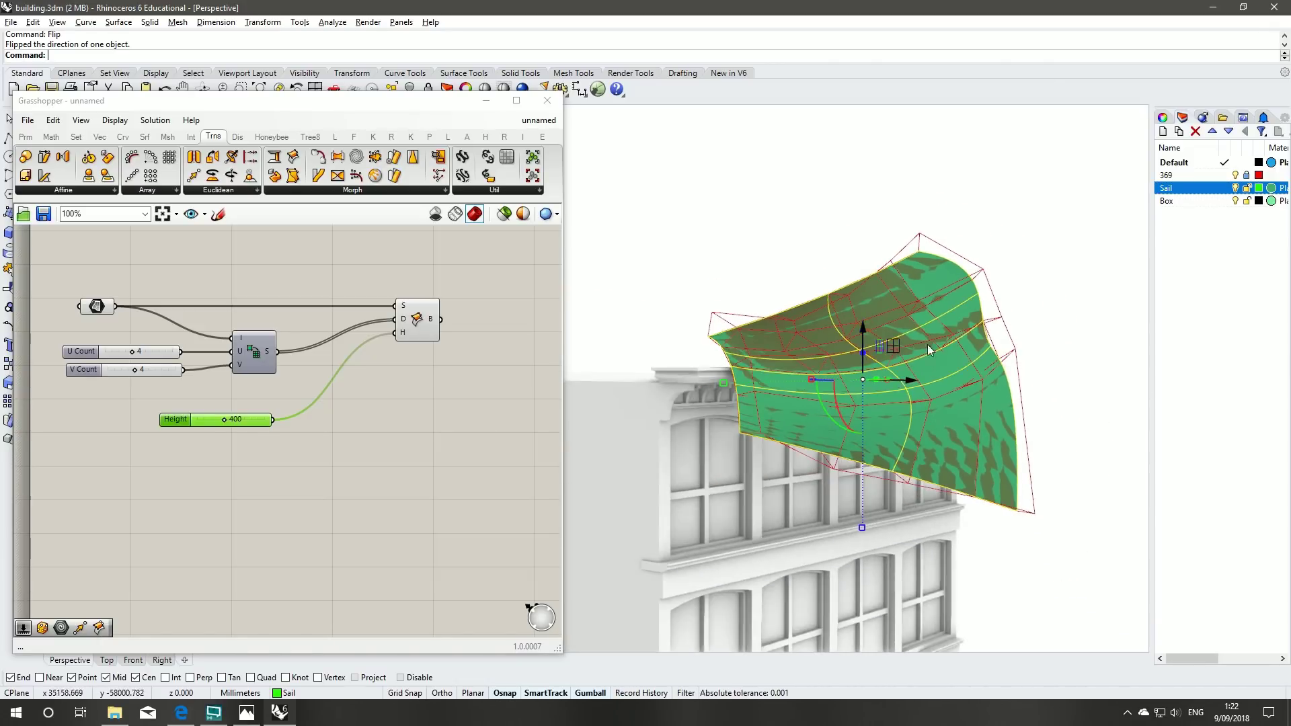
pyautogui.click(1058, 177)
pyautogui.click(1236, 188)
pyautogui.moveTo(1028, 265); pyautogui.dragTo(753, 330, button='right')
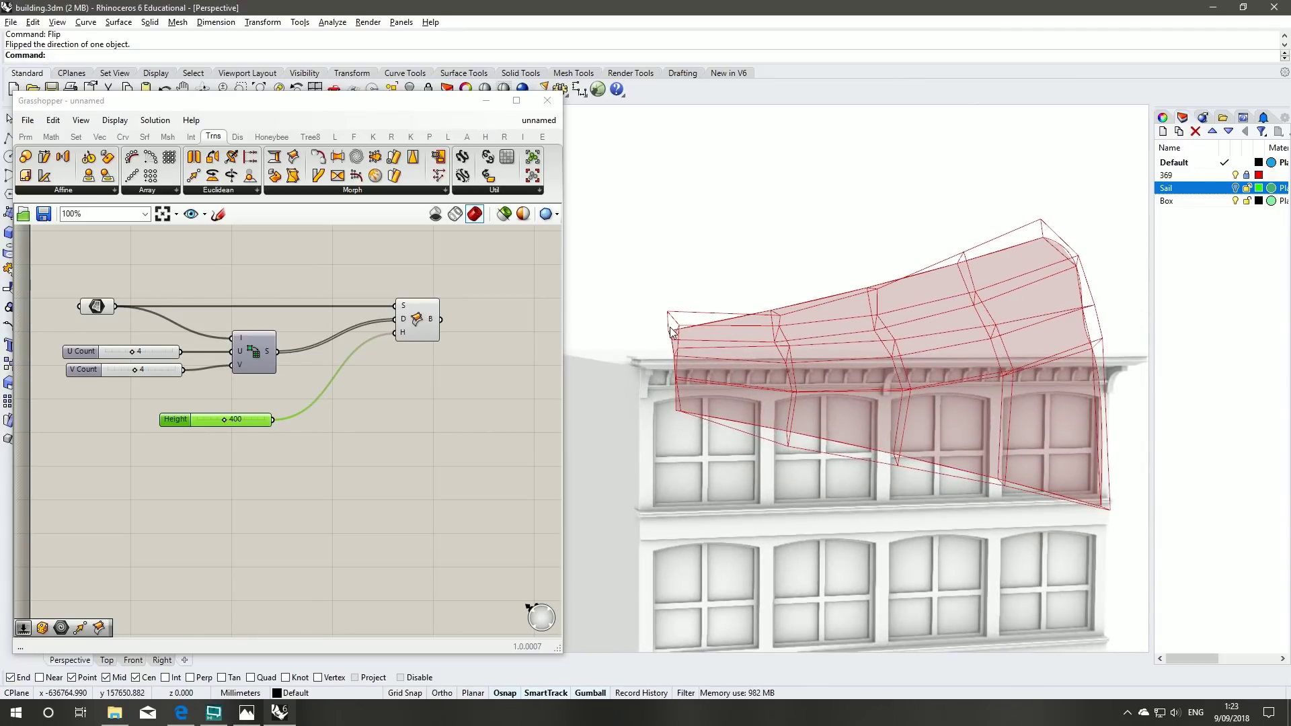
# - Set the U Count slider to 7, leaving the Height slider at 400 and the V Count slider at 4
pyautogui.moveTo(138, 353); pyautogui.dragTo(161, 353)
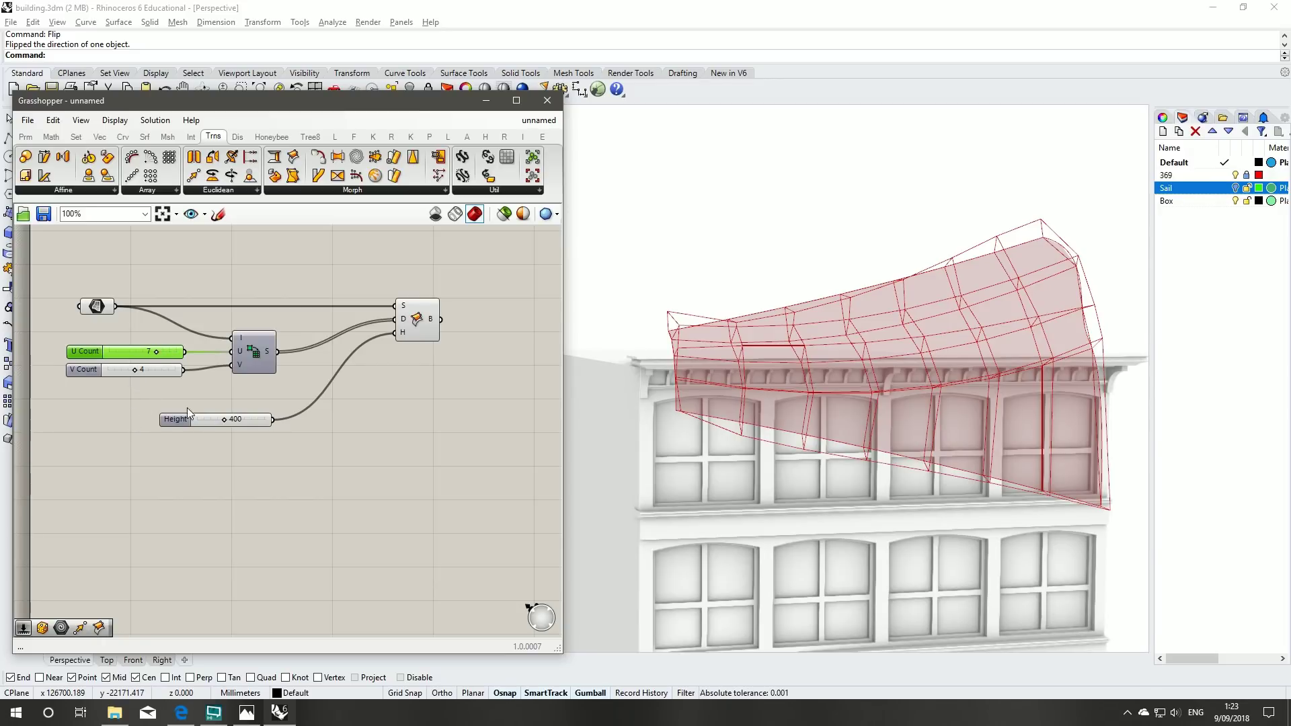
pyautogui.moveTo(222, 421)
pyautogui.mouseDown()
pyautogui.moveTo(236, 421)
pyautogui.moveTo(224, 420)
pyautogui.mouseUp()
pyautogui.moveTo(139, 369); pyautogui.dragTo(136, 369)
# - Turn the Sail layer back on and show the control points of the sail surface
pyautogui.moveTo(746, 239); pyautogui.dragTo(717, 305, button='right')
pyautogui.moveTo(713, 388); pyautogui.dragTo(874, 269, button='right')
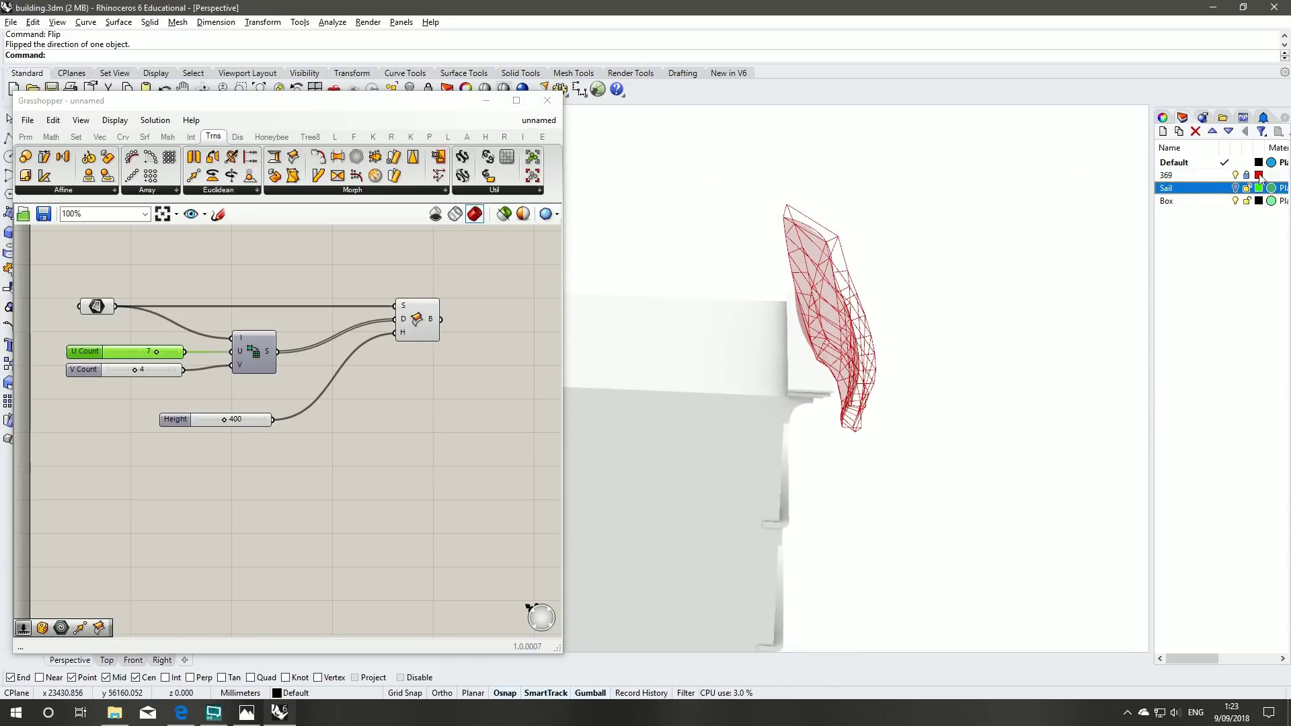
pyautogui.click(1236, 188)
pyautogui.moveTo(1121, 297); pyautogui.dragTo(739, 382, button='right')
pyautogui.click(695, 459)
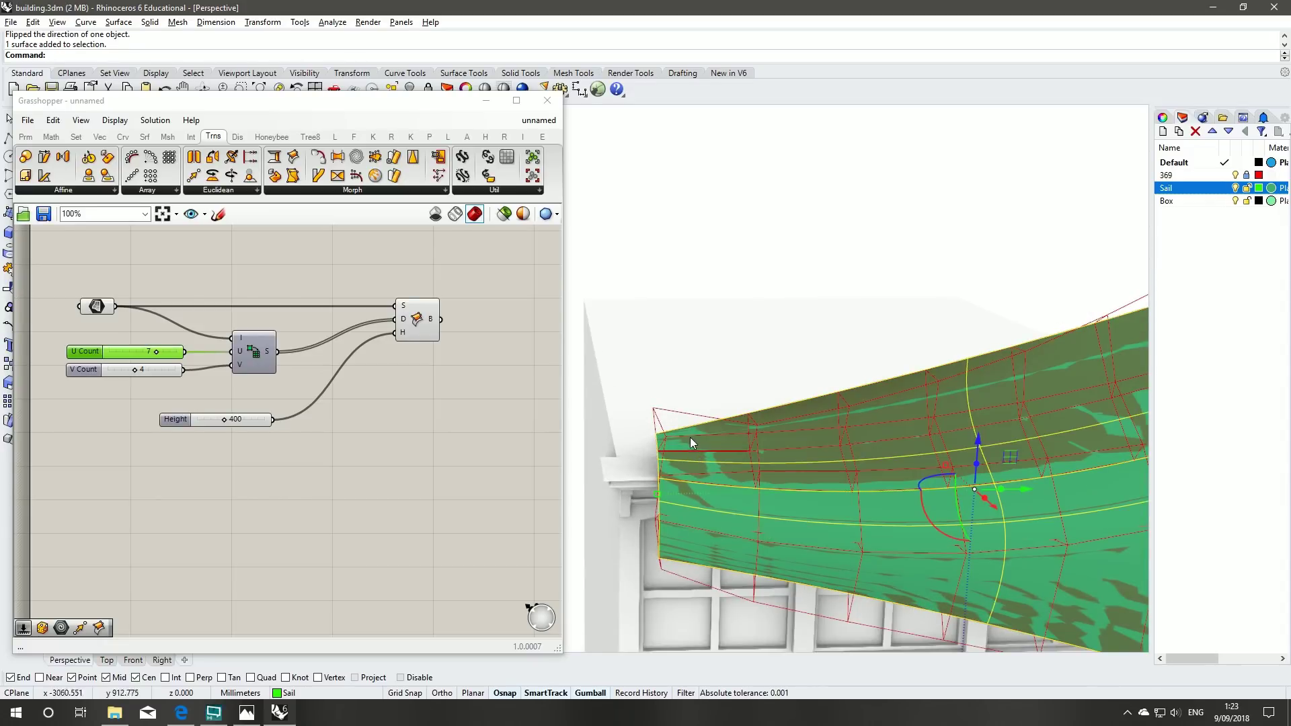
pyautogui.press('F10')
# - Raise the upper corner control point at the sail's low end and pull it outward from the surface
pyautogui.moveTo(652, 412); pyautogui.dragTo(776, 428, button='right')
pyautogui.click(838, 423)
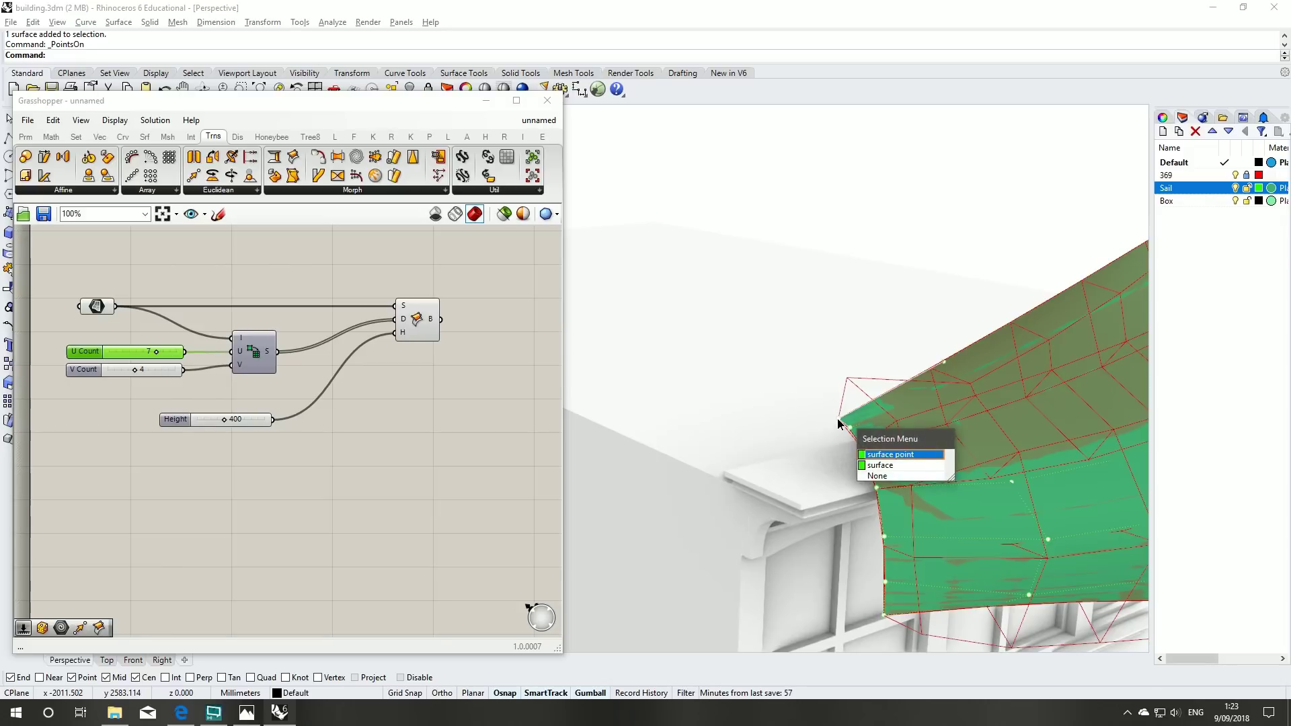
pyautogui.click(883, 455)
pyautogui.moveTo(841, 386); pyautogui.dragTo(842, 353)
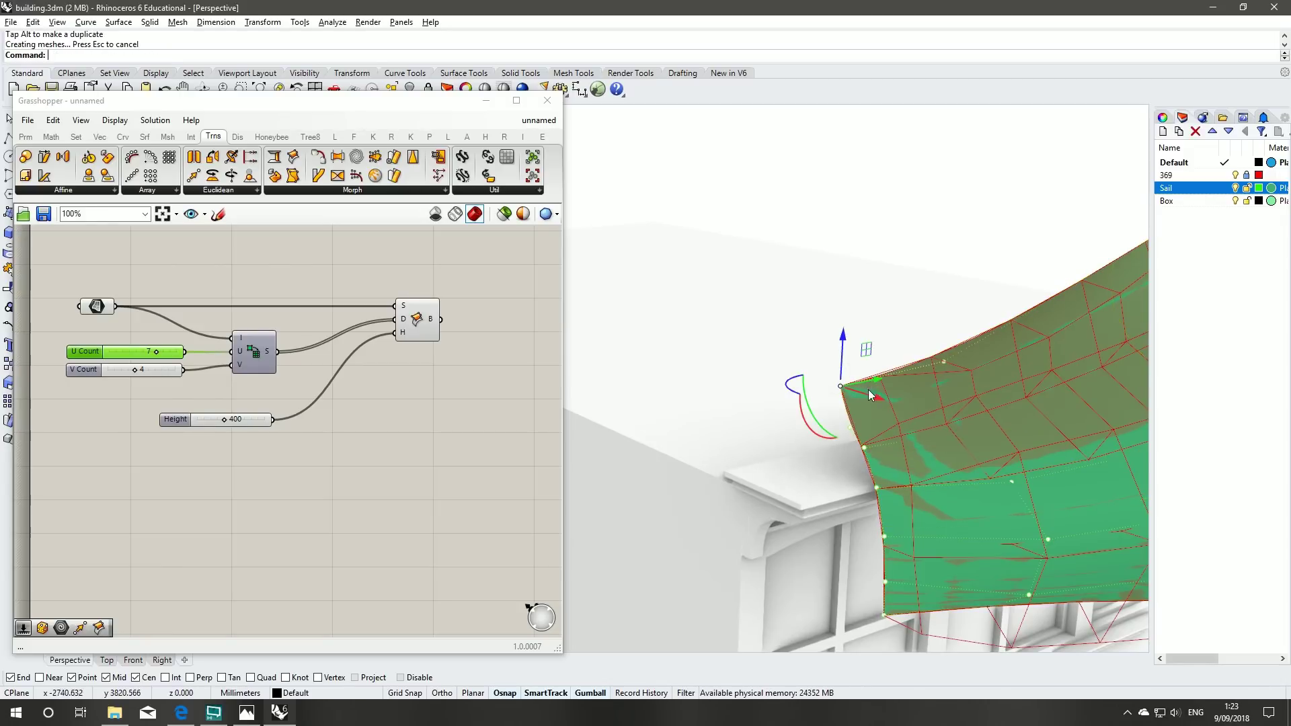
pyautogui.moveTo(846, 380); pyautogui.dragTo(823, 365)
# - Shift a neighbouring control point on the sail's end edge, below the raised corner, to reshape the curve
pyautogui.moveTo(894, 435); pyautogui.dragTo(893, 390, button='right')
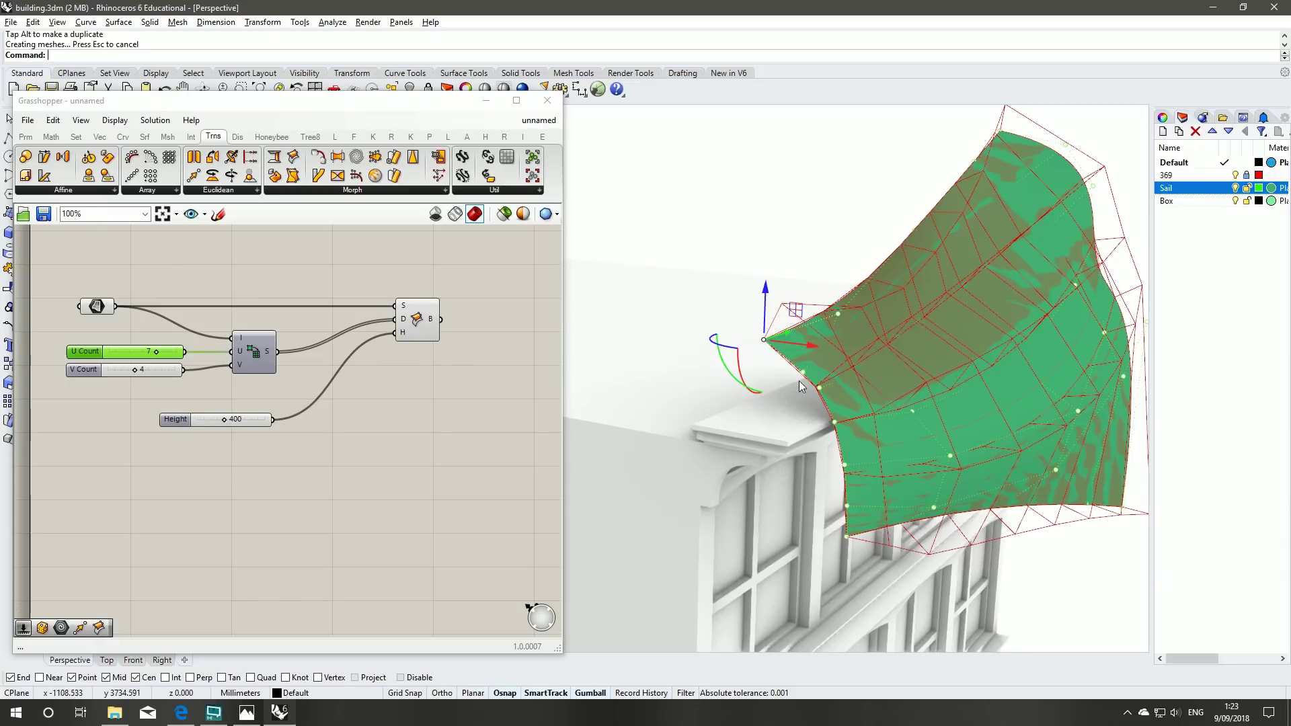
pyautogui.click(819, 389)
pyautogui.moveTo(852, 389); pyautogui.dragTo(844, 398)
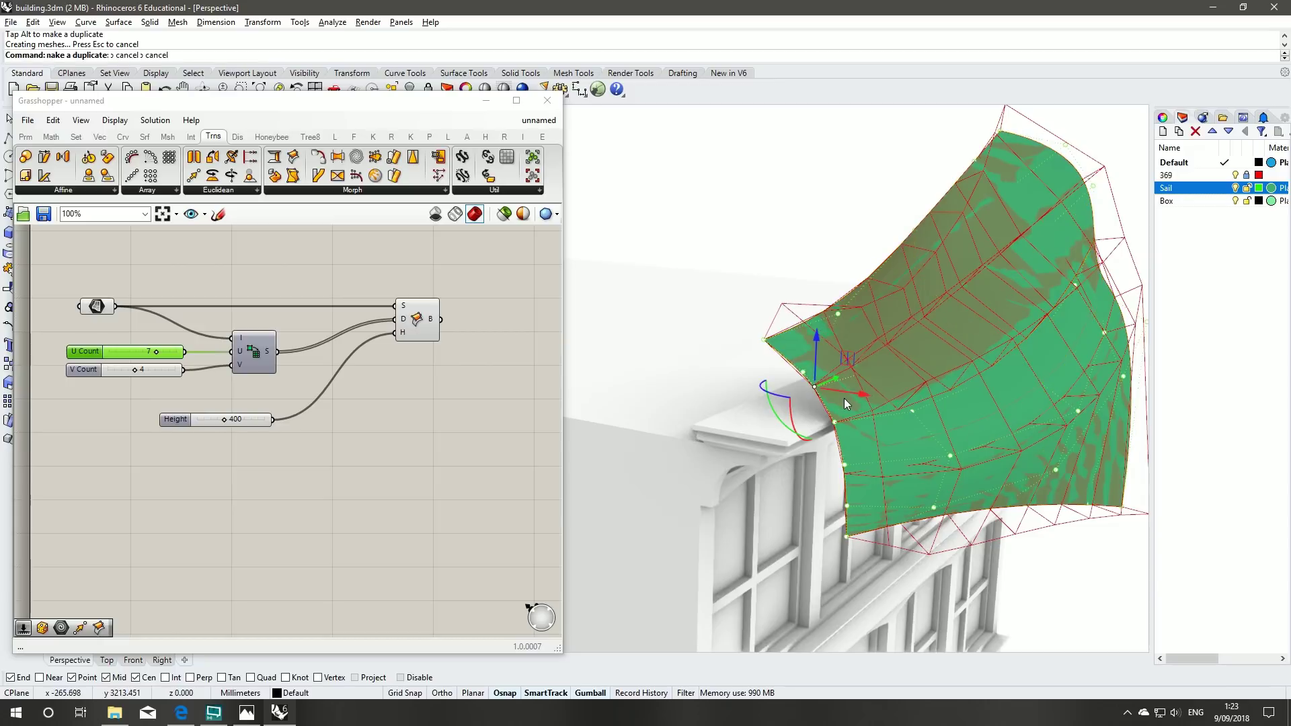
# - Lower the bottom corner control point at the sail's low end and nudge another control point sideways to refine the curve
pyautogui.click(846, 537)
pyautogui.moveTo(844, 495); pyautogui.dragTo(848, 506)
pyautogui.moveTo(954, 512); pyautogui.dragTo(930, 386, button='right')
pyautogui.scroll(-6, 878, 467)
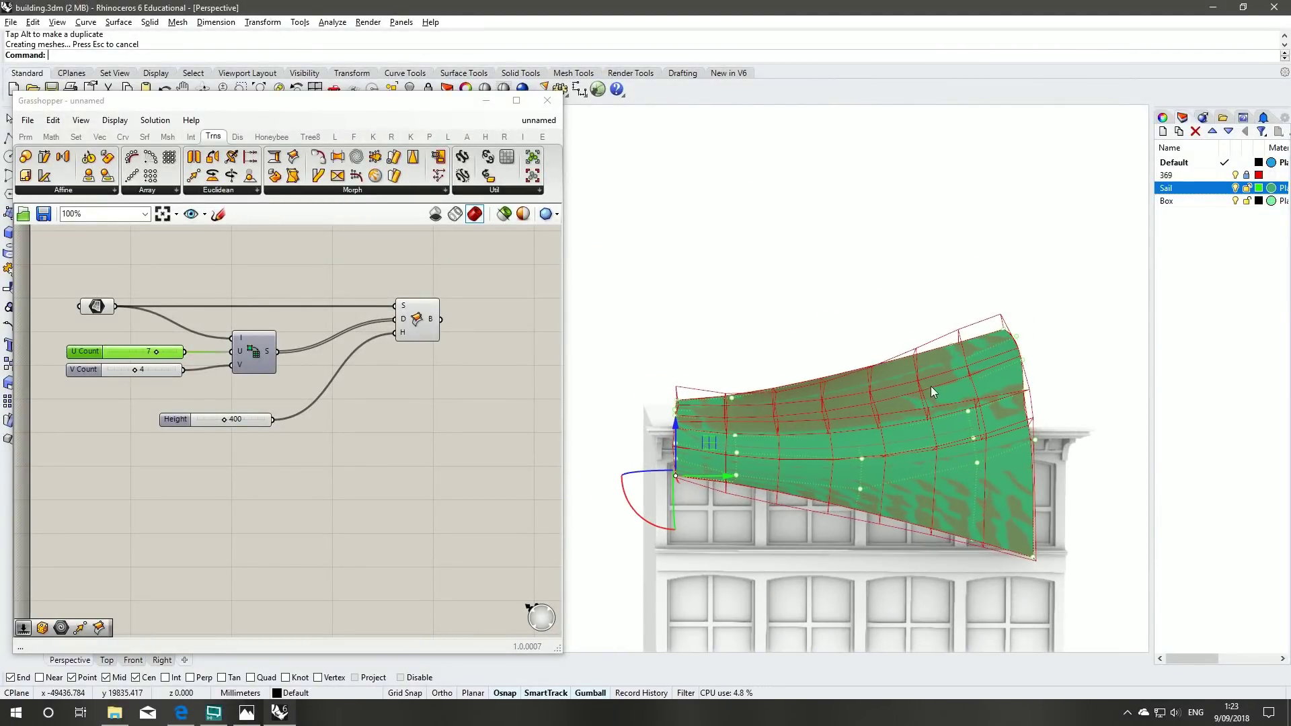
pyautogui.click(930, 386)
pyautogui.moveTo(900, 439); pyautogui.dragTo(911, 439)
pyautogui.click(720, 311)
pyautogui.moveTo(720, 312); pyautogui.dragTo(761, 329, button='right')
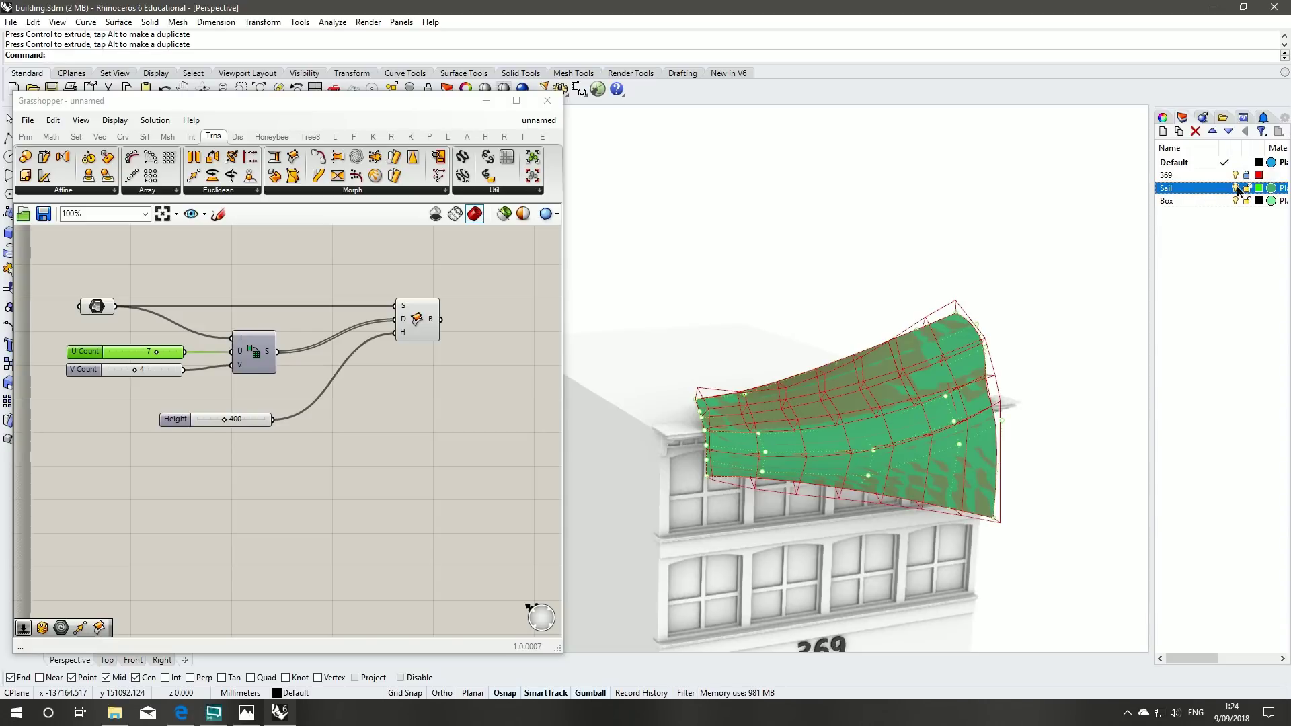
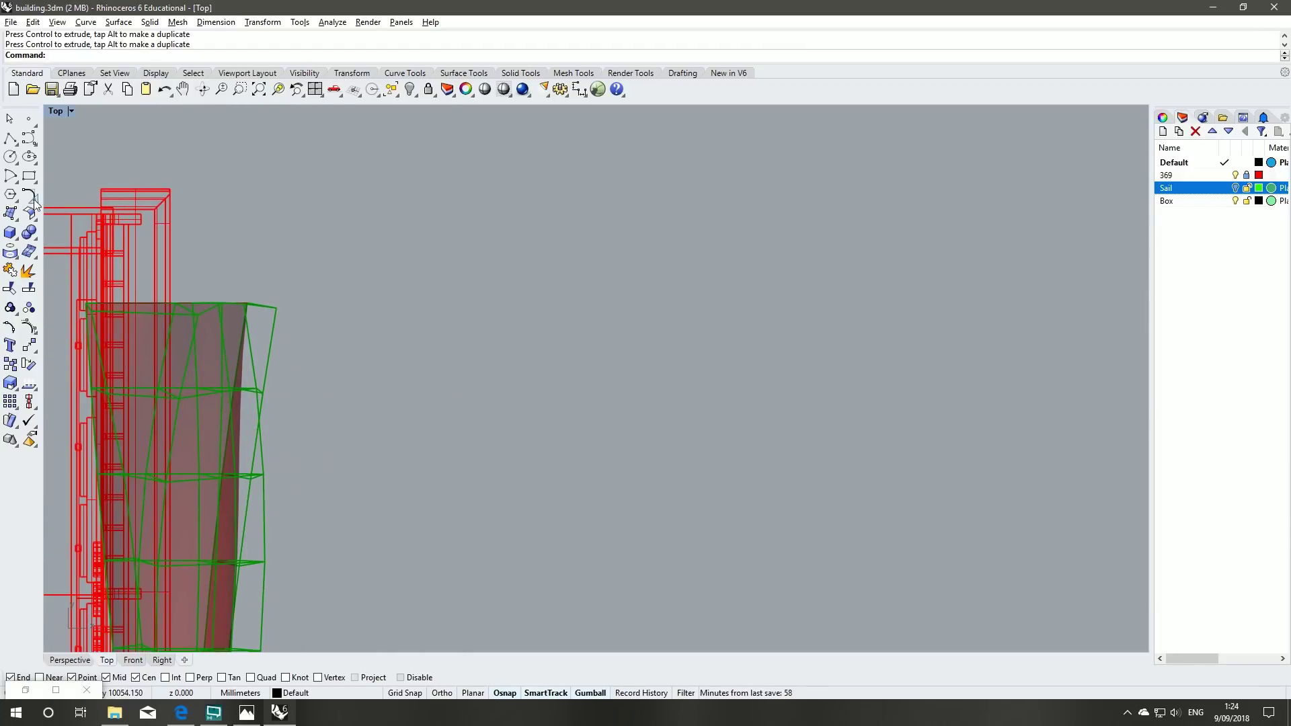
# - Draw a solid box beside the building, with a rectangular base in plan and a low height set in perspective
pyautogui.click(9, 239)
pyautogui.click(394, 228)
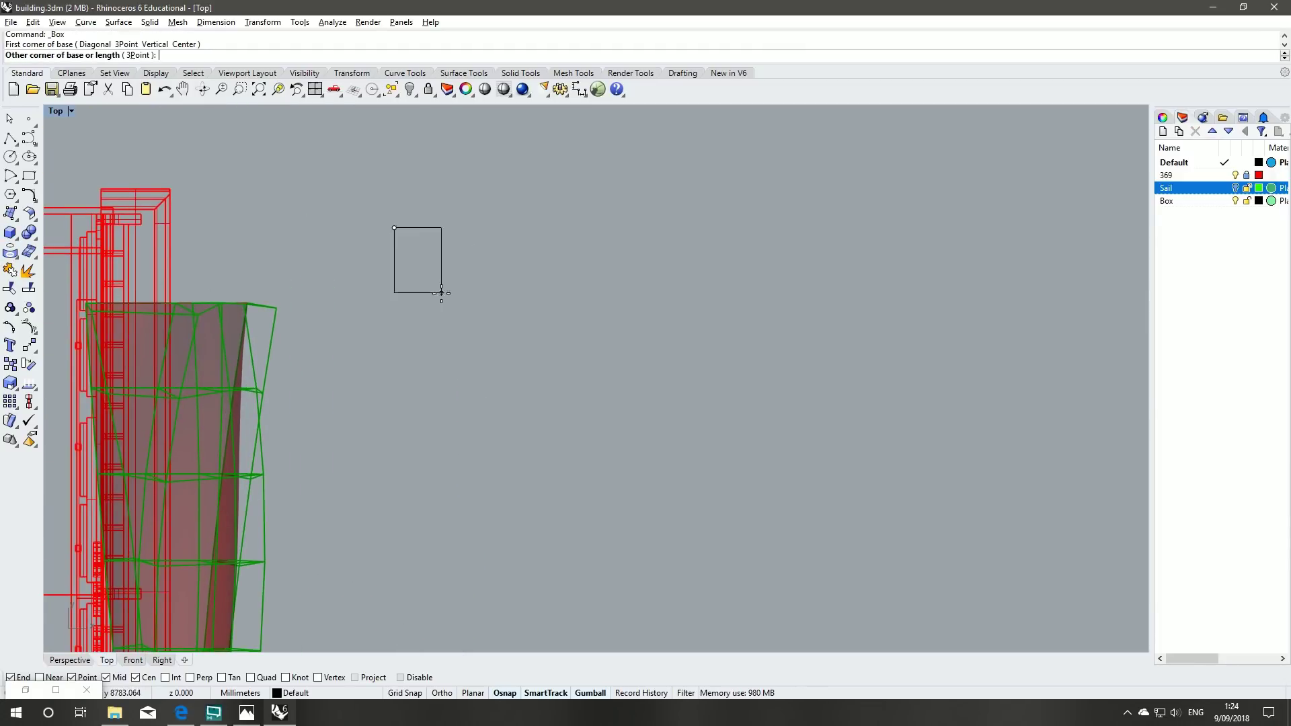
pyautogui.click(476, 327)
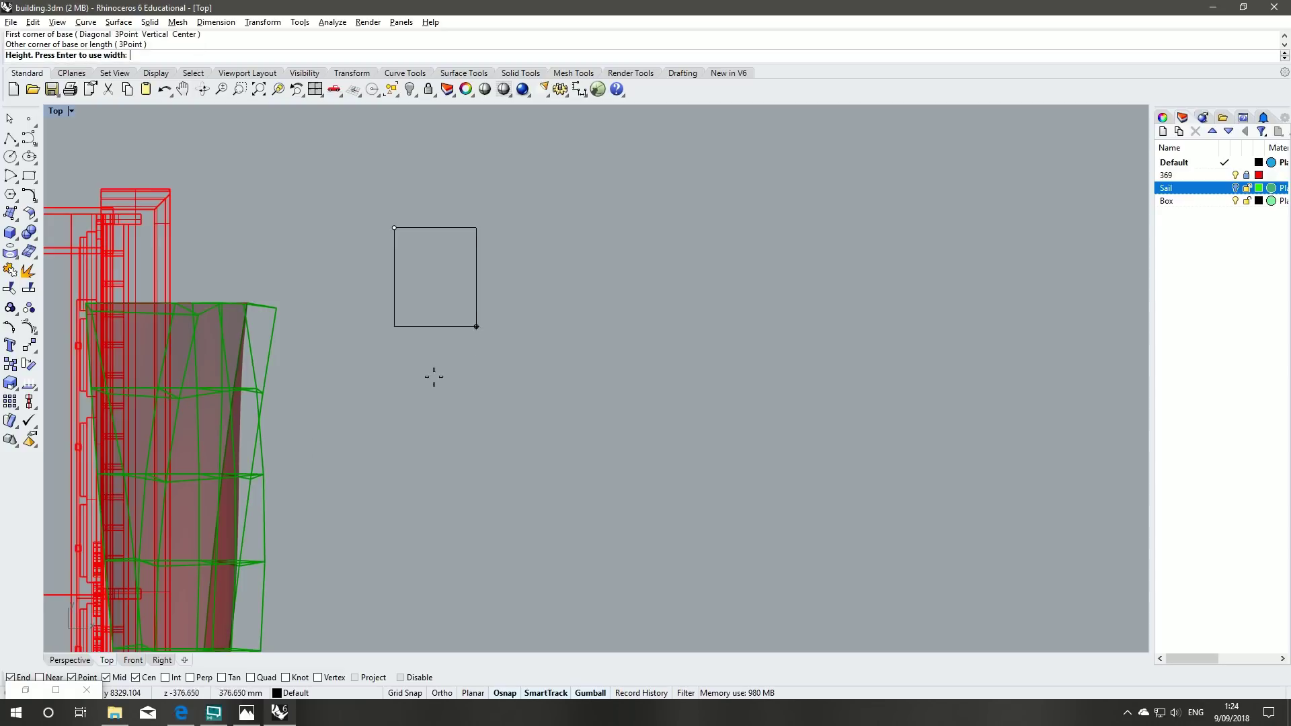
pyautogui.click(70, 660)
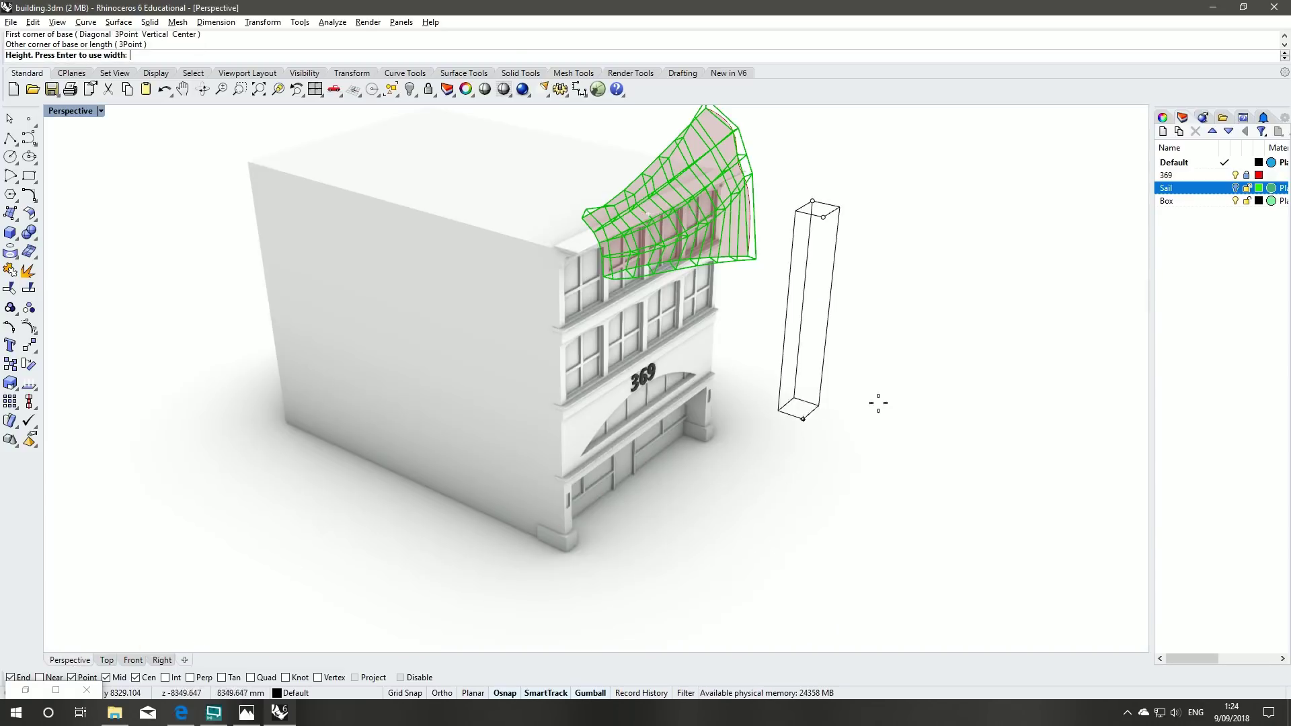
pyautogui.click(896, 239)
pyautogui.scroll(2, 619, 264)
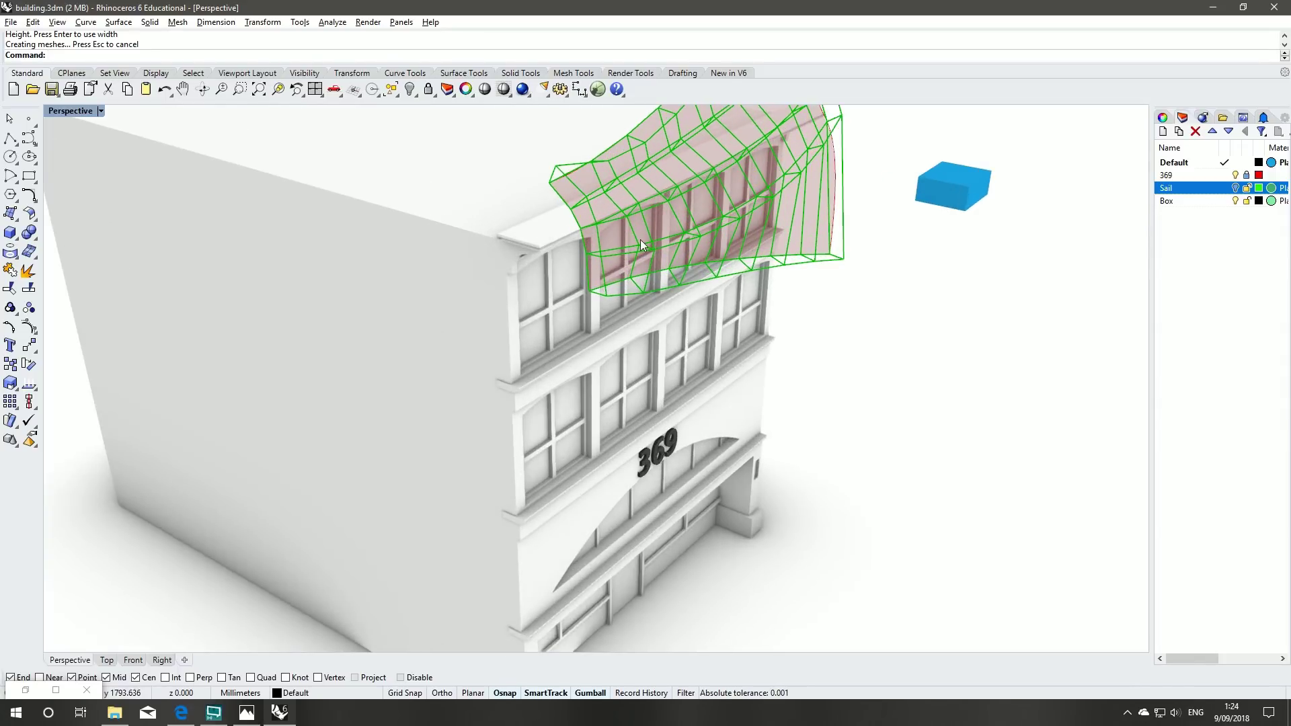
# - Move the new box straight down to near the level of the building's base
pyautogui.click(979, 185)
pyautogui.moveTo(960, 138); pyautogui.dragTo(882, 543)
pyautogui.click(955, 523)
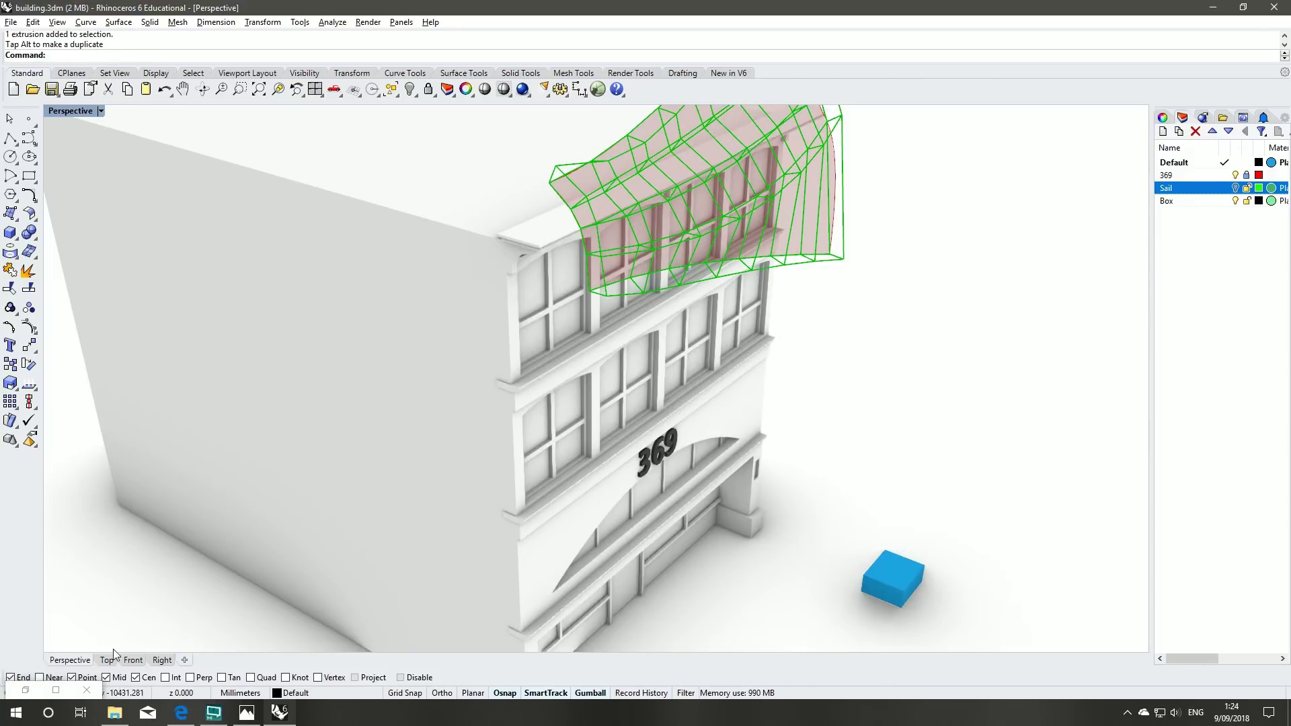
# - Start a truncated cone centred on the box in plan, with its base circle just inside the box's long sides
pyautogui.click(109, 660)
pyautogui.scroll(2, 476, 193)
pyautogui.moveTo(375, 271); pyautogui.dragTo(470, 209, button='right')
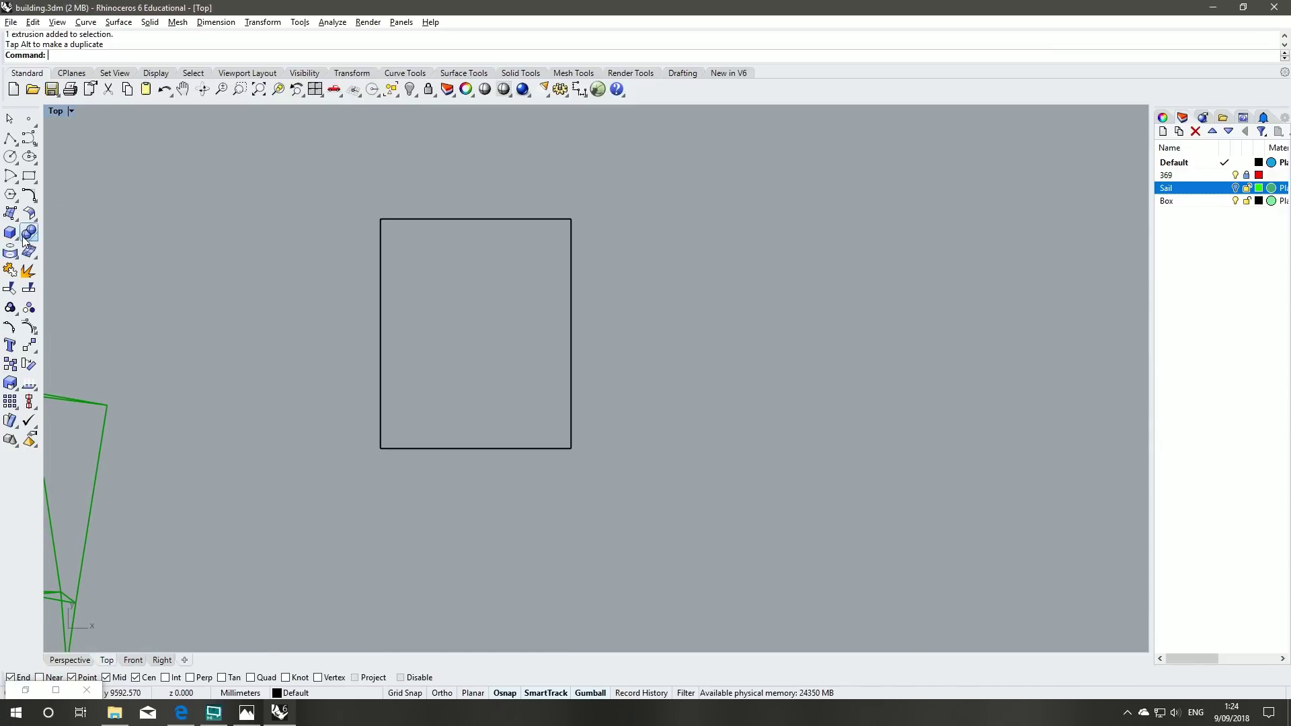
pyautogui.click(23, 236)
pyautogui.click(62, 262)
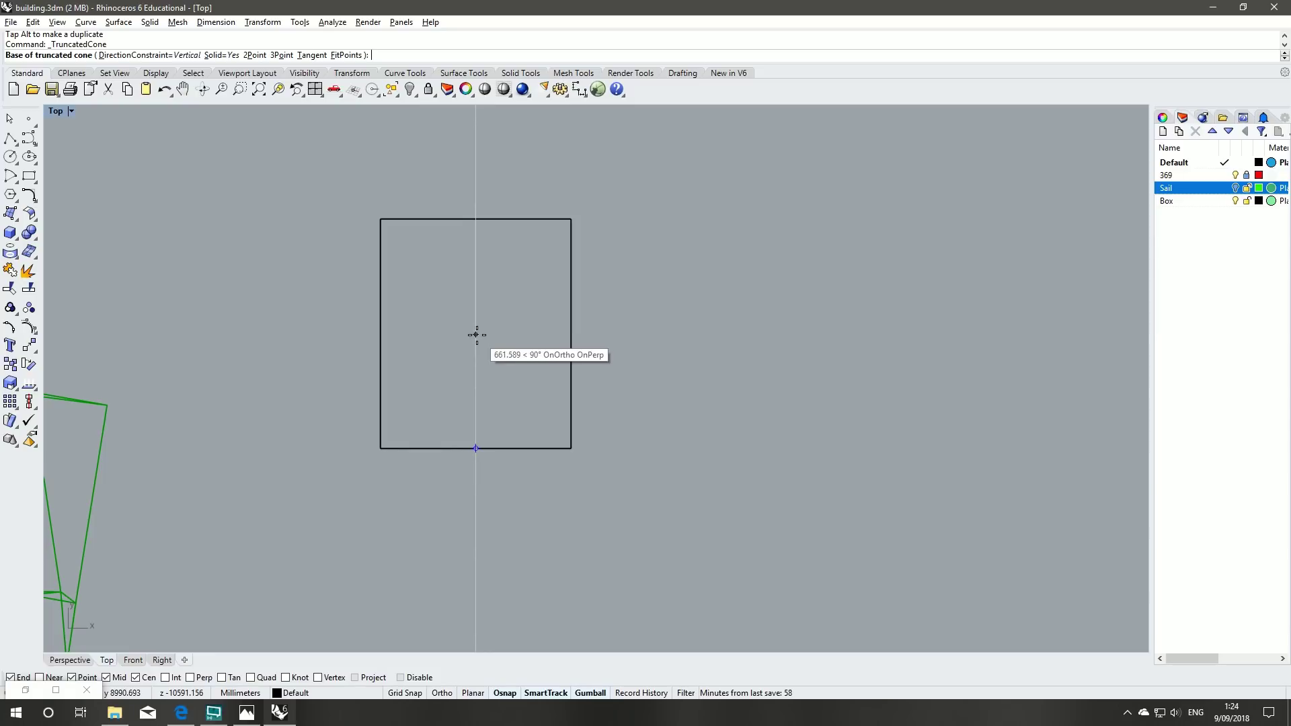
pyautogui.click(476, 338)
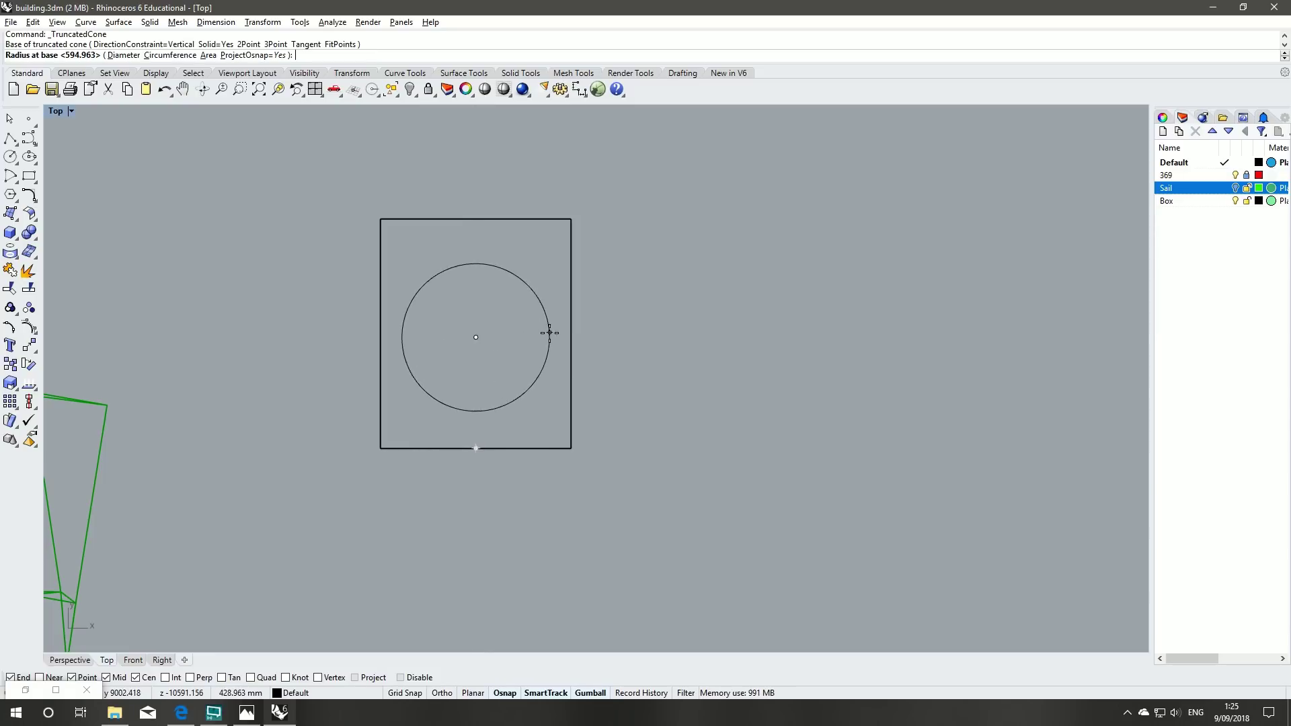
pyautogui.click(552, 328)
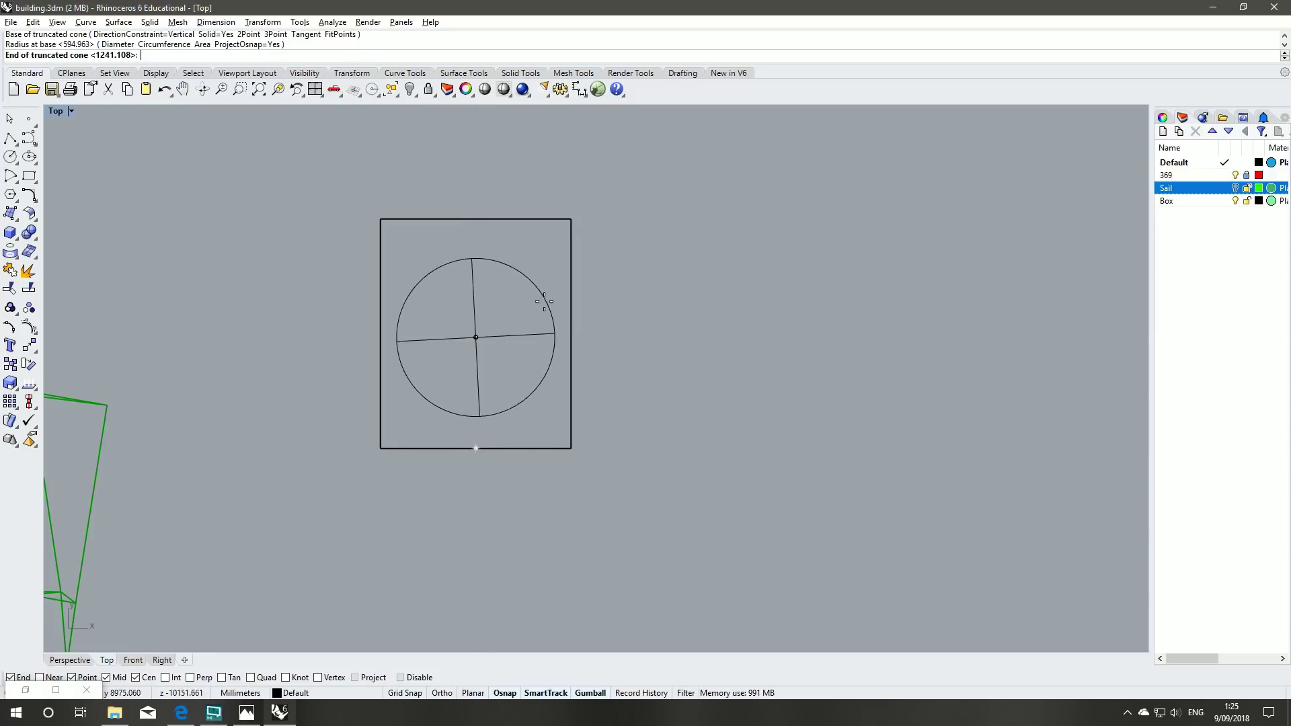
# - Complete the truncated cone by extending it down past the box's underside and giving it a smaller end radius
pyautogui.click(90, 661)
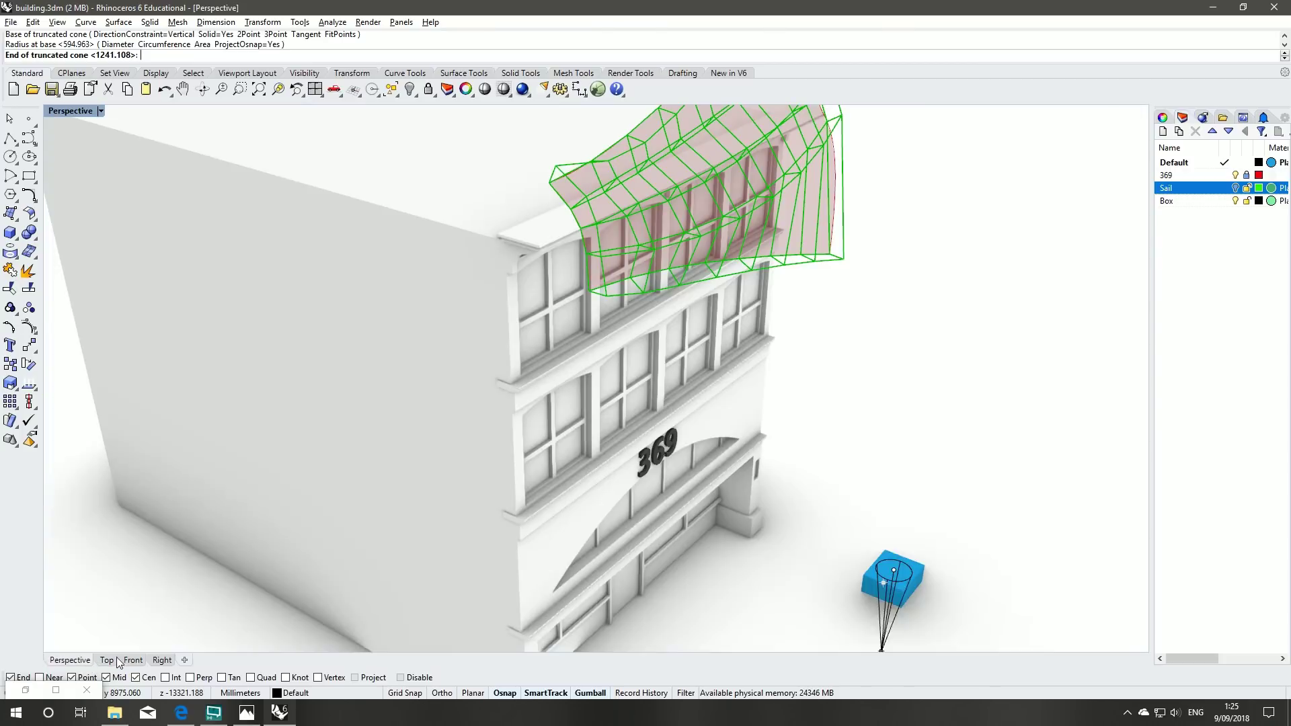
pyautogui.scroll(3, 923, 605)
pyautogui.moveTo(924, 591); pyautogui.dragTo(848, 390, button='right')
pyautogui.scroll(7, 864, 412)
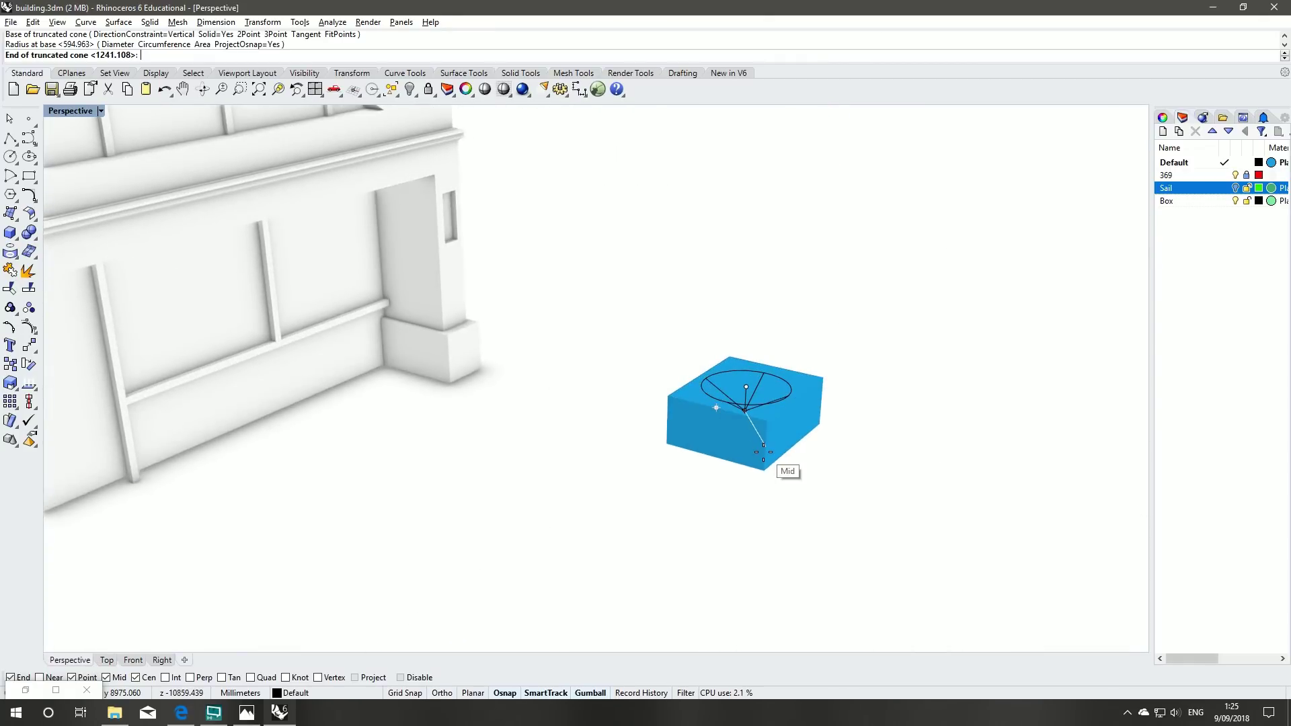
pyautogui.click(742, 491)
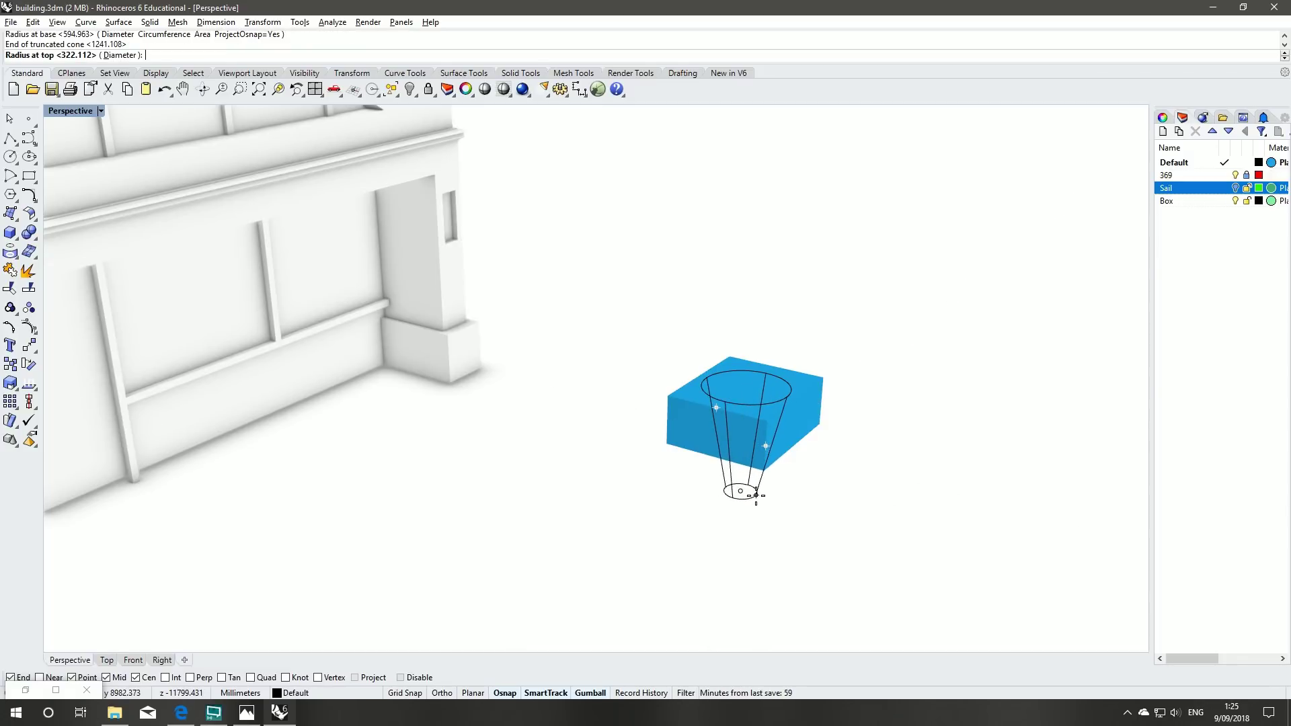
pyautogui.click(756, 496)
# - Raise the truncated cone so that it protrudes above the box's top face as well as below it
pyautogui.click(745, 485)
pyautogui.moveTo(748, 414); pyautogui.dragTo(750, 388)
pyautogui.moveTo(925, 378); pyautogui.dragTo(413, 469, button='right')
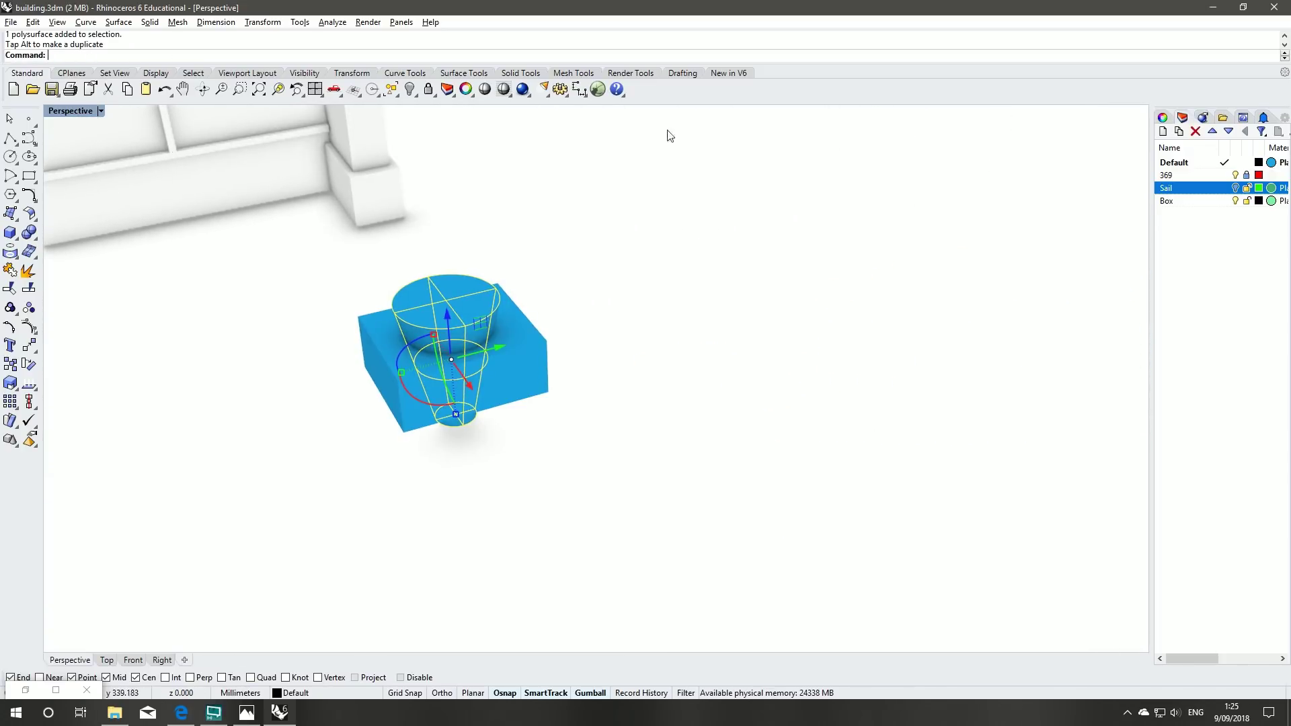
# - Stretch the cone into an oval that nearly fills the box in plan, and recentre it within the box outline
pyautogui.moveTo(401, 373); pyautogui.dragTo(380, 374)
pyautogui.moveTo(437, 350); pyautogui.dragTo(539, 387, button='right')
pyautogui.moveTo(727, 315); pyautogui.dragTo(736, 314)
pyautogui.click(108, 659)
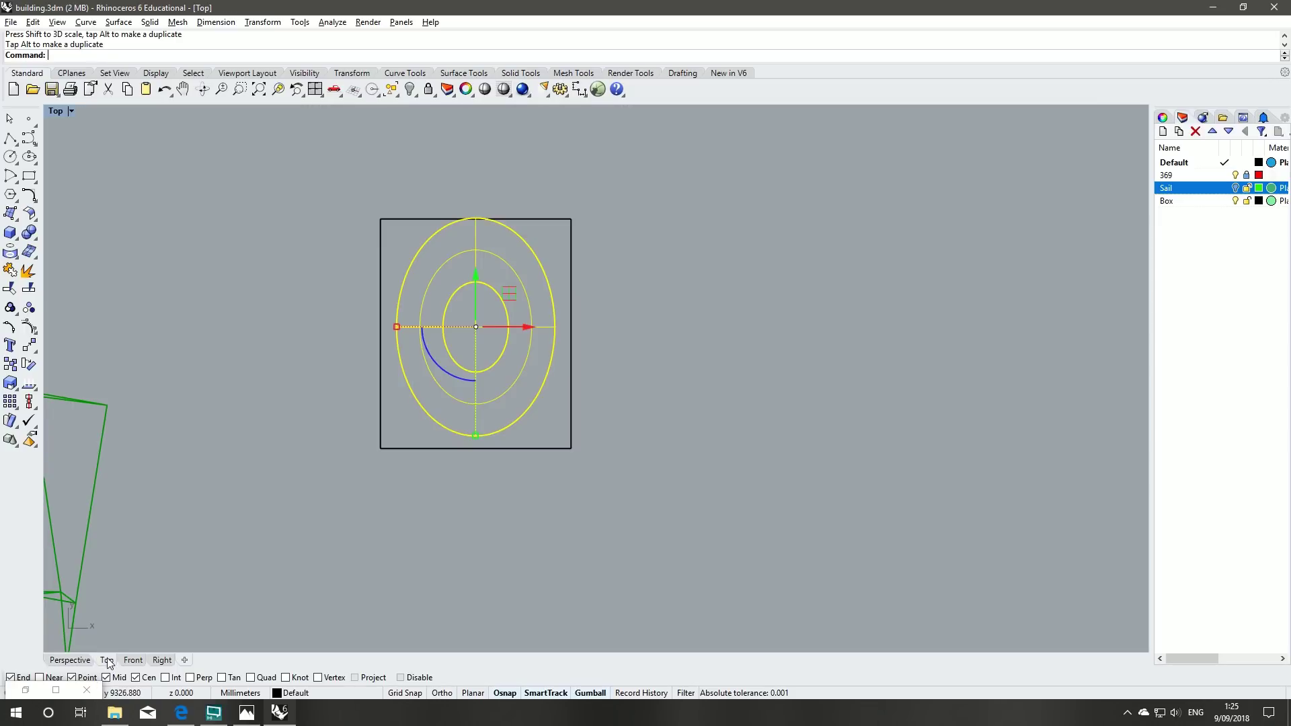
pyautogui.moveTo(471, 289); pyautogui.dragTo(470, 295)
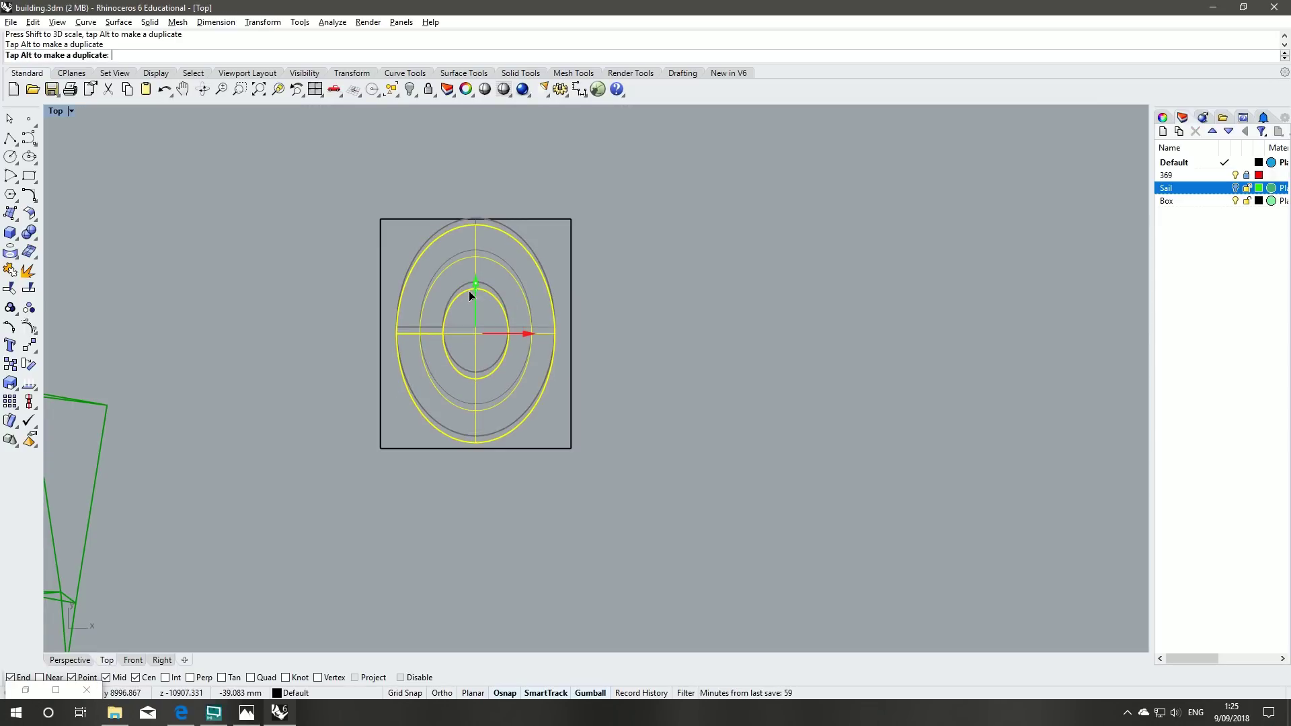
pyautogui.moveTo(396, 333); pyautogui.dragTo(386, 334)
pyautogui.click(523, 463)
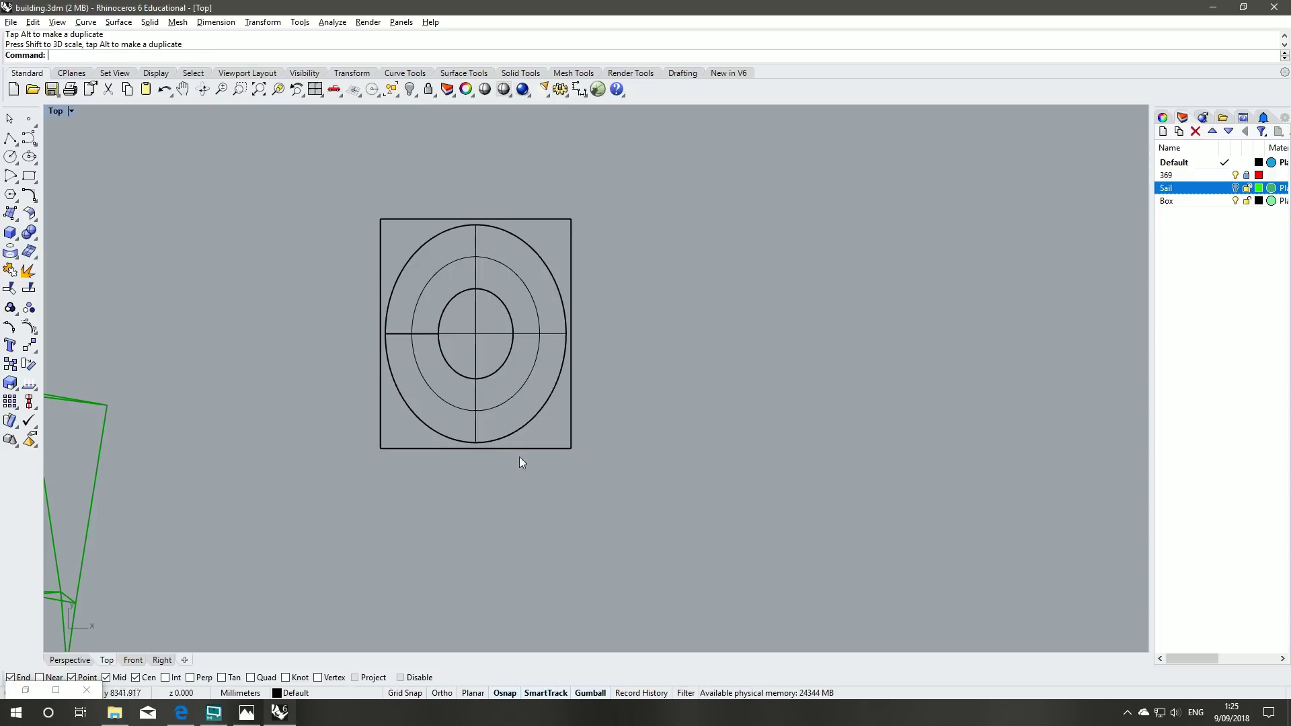
# - Subtract the truncated cone from the box with a Boolean difference to cut a tapered hole through it
pyautogui.click(82, 661)
pyautogui.keyDown('shift'); pyautogui.moveTo(750, 316); pyautogui.dragTo(744, 341, button='right'); pyautogui.keyUp('shift')
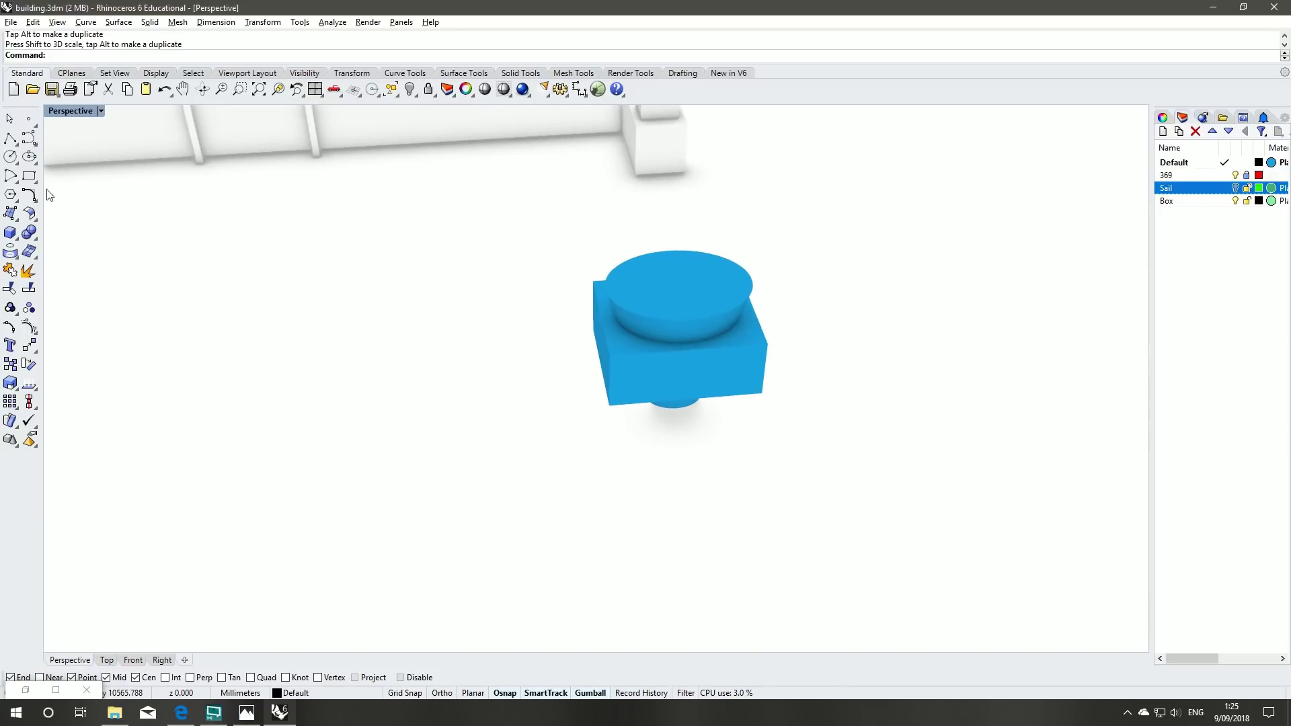
pyautogui.click(35, 240)
pyautogui.click(68, 239)
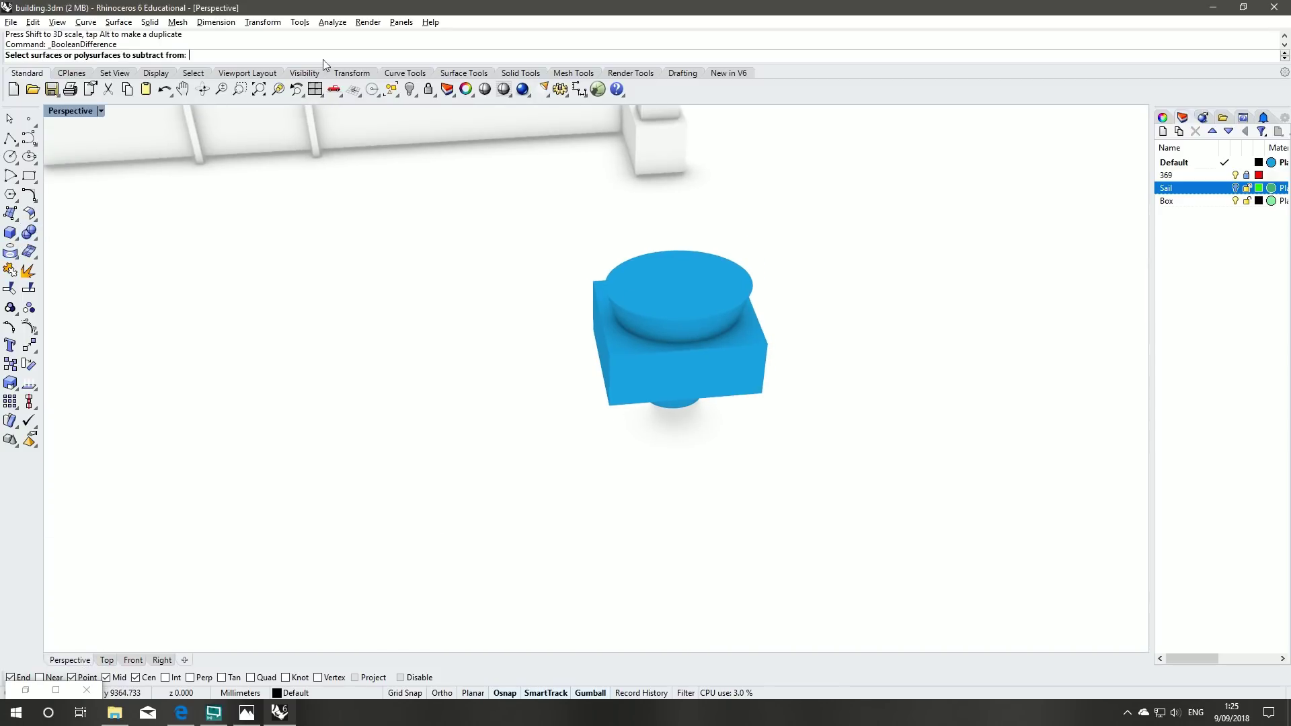
pyautogui.click(755, 357)
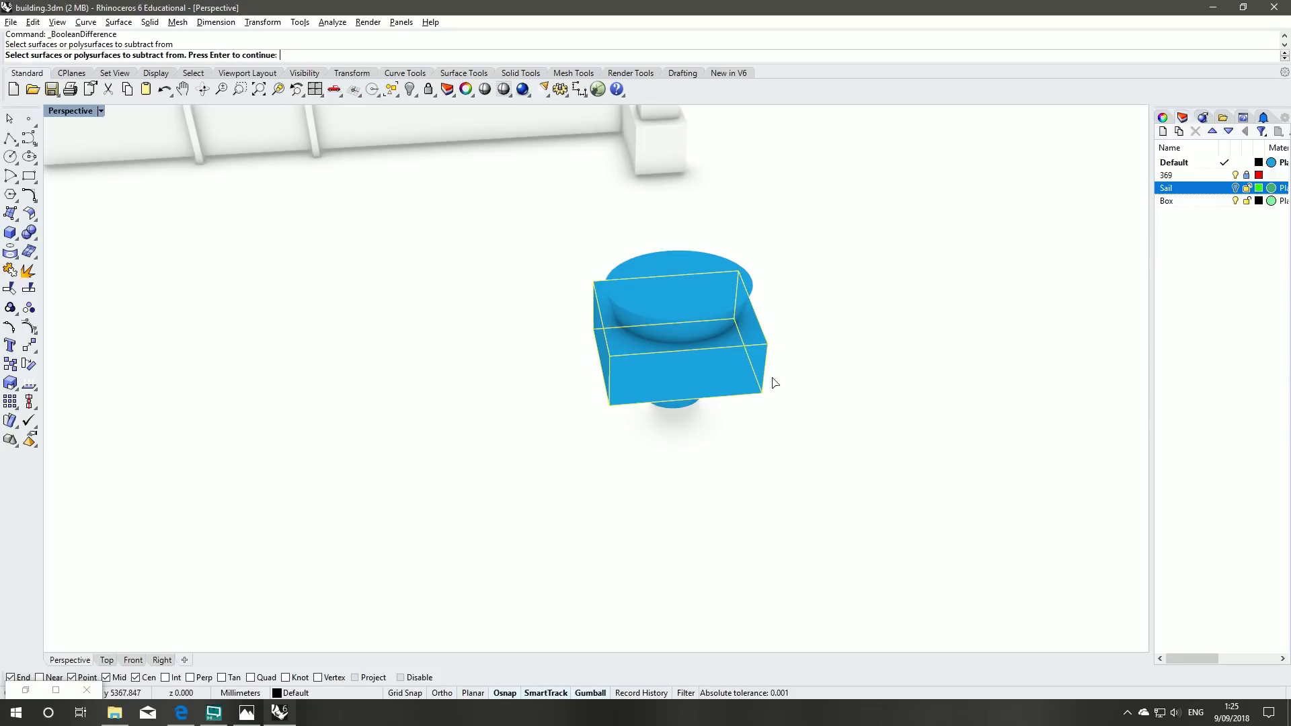
pyautogui.press('Return')
pyautogui.click(680, 258)
pyautogui.press('Return')
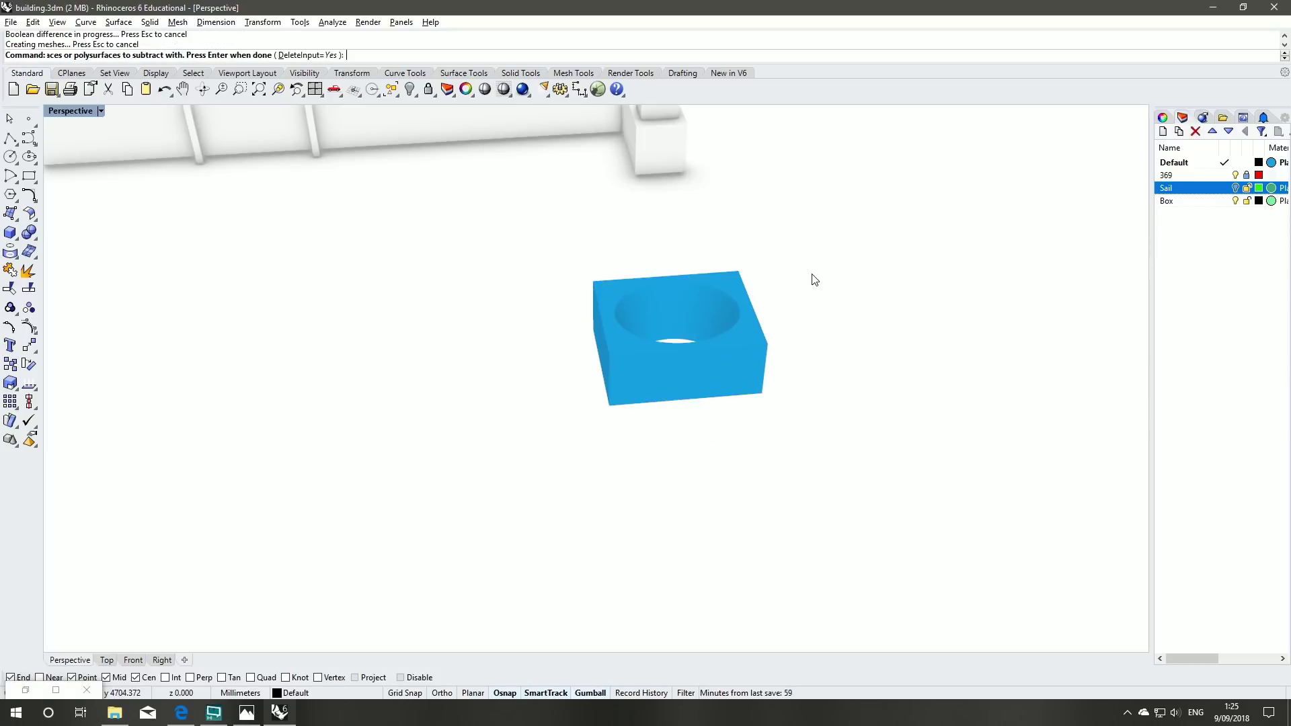
# - Zoom to the perforated box and examine its tapered hole from several angles
pyautogui.moveTo(801, 312); pyautogui.dragTo(766, 313, button='right')
pyautogui.moveTo(826, 269); pyautogui.dragTo(842, 308, button='right')
pyautogui.click(568, 505)
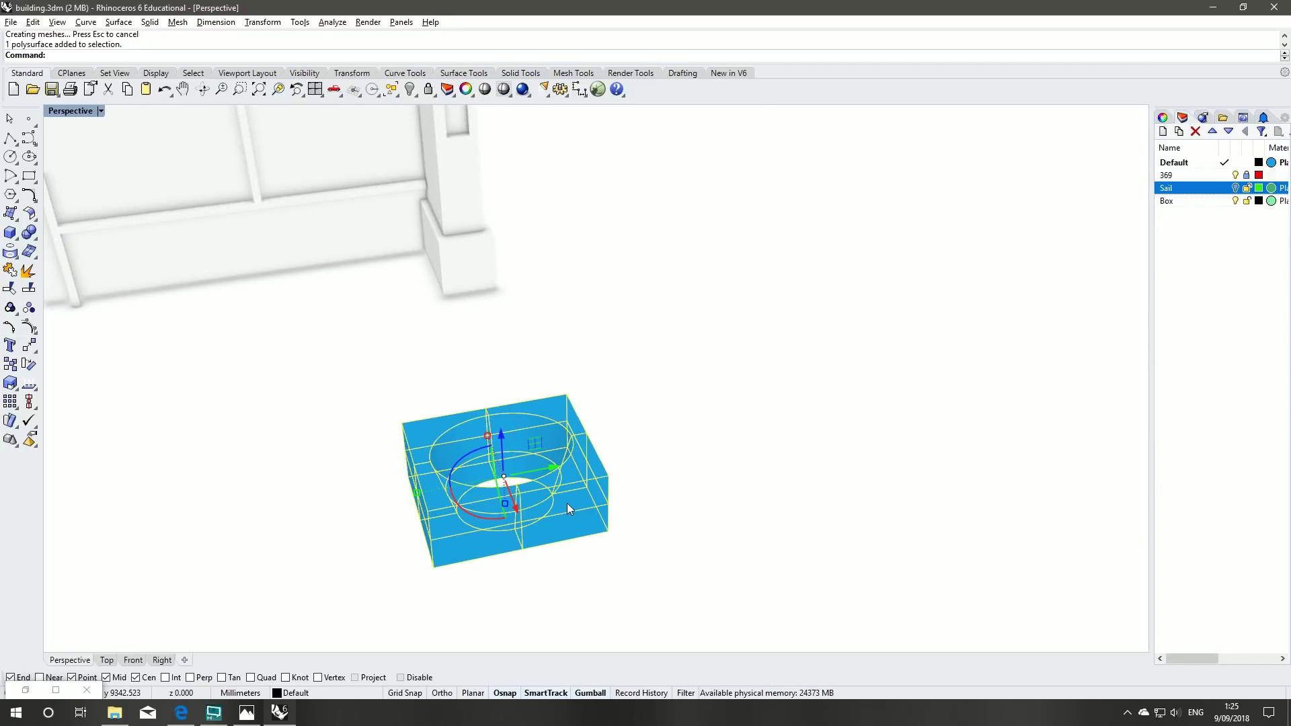
pyautogui.write('Zoom')
pyautogui.press('Return')
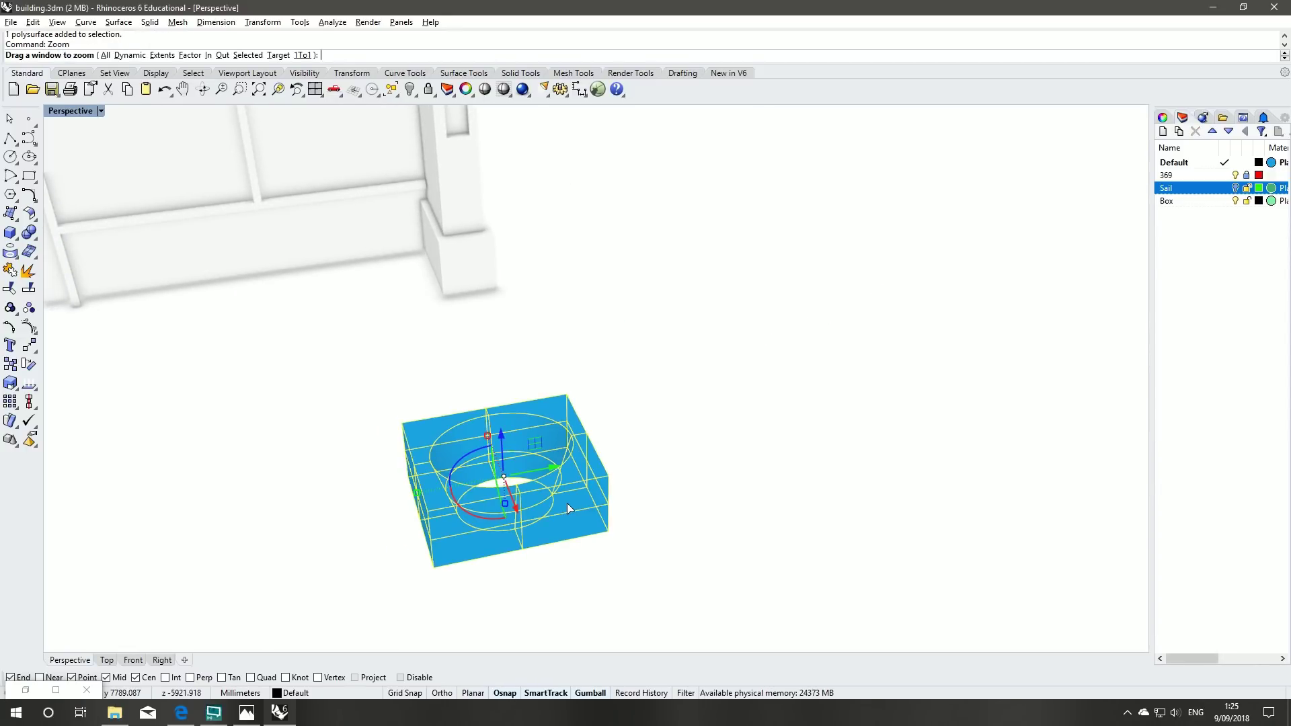
pyautogui.write('s')
pyautogui.press('Return')
pyautogui.moveTo(502, 354); pyautogui.dragTo(410, 350, button='right')
pyautogui.scroll(-5, 532, 329)
pyautogui.moveTo(552, 343); pyautogui.dragTo(743, 345, button='right')
pyautogui.click(559, 290)
pyautogui.moveTo(560, 290); pyautogui.dragTo(785, 283, button='right')
pyautogui.moveTo(696, 241); pyautogui.dragTo(617, 273, button='right')
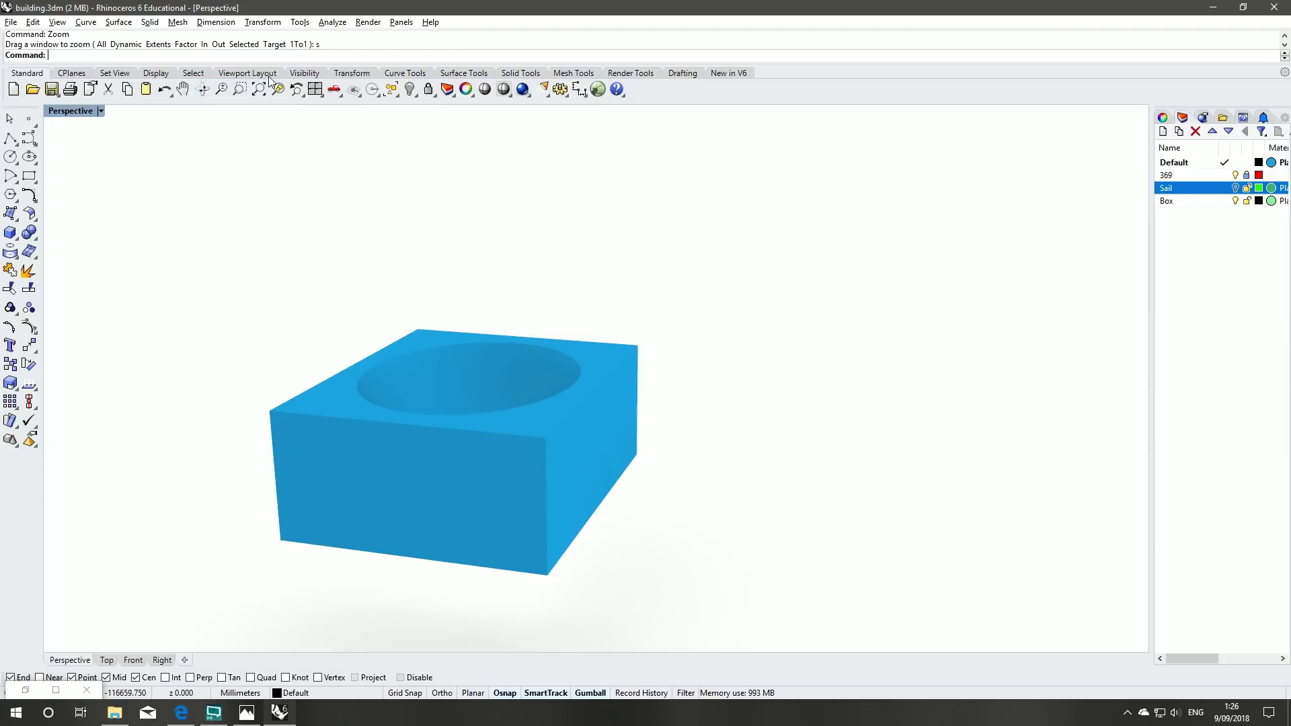
# - Chamfer the box's top face and one long side face with surface chamfer distances of 100 and 100
pyautogui.click(190, 74)
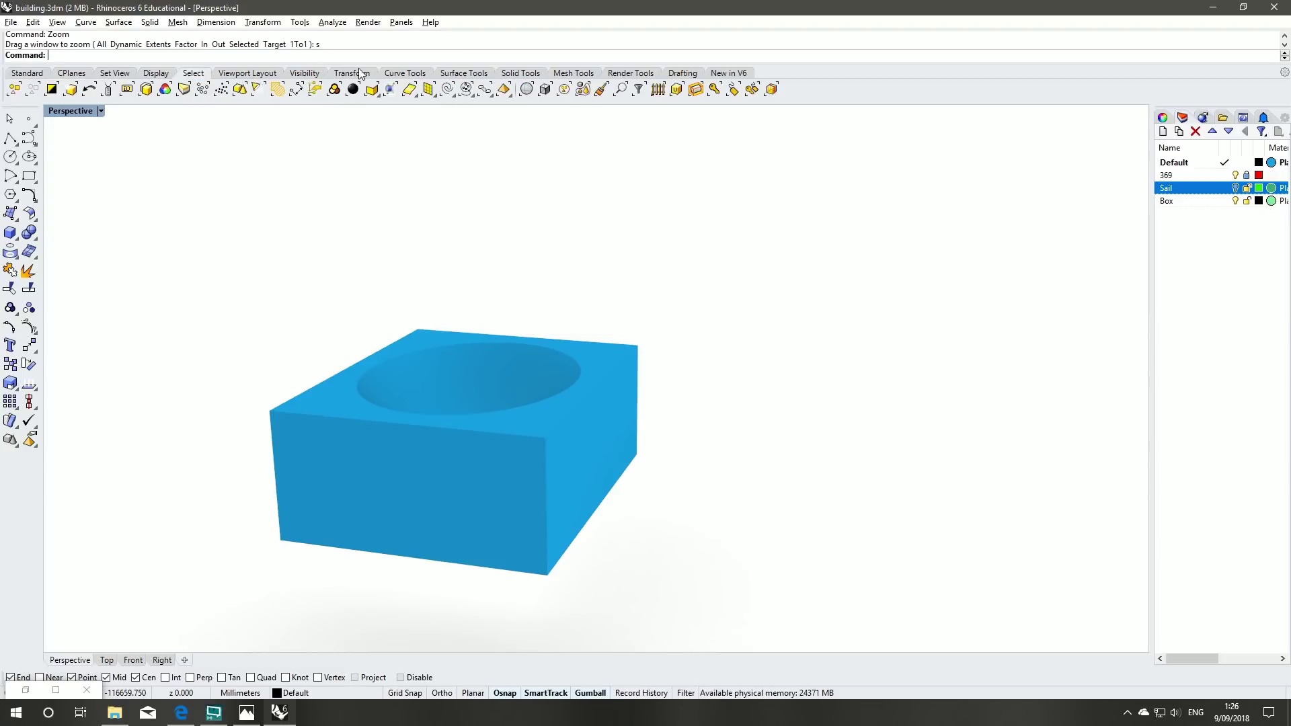
pyautogui.click(462, 74)
pyautogui.click(52, 89)
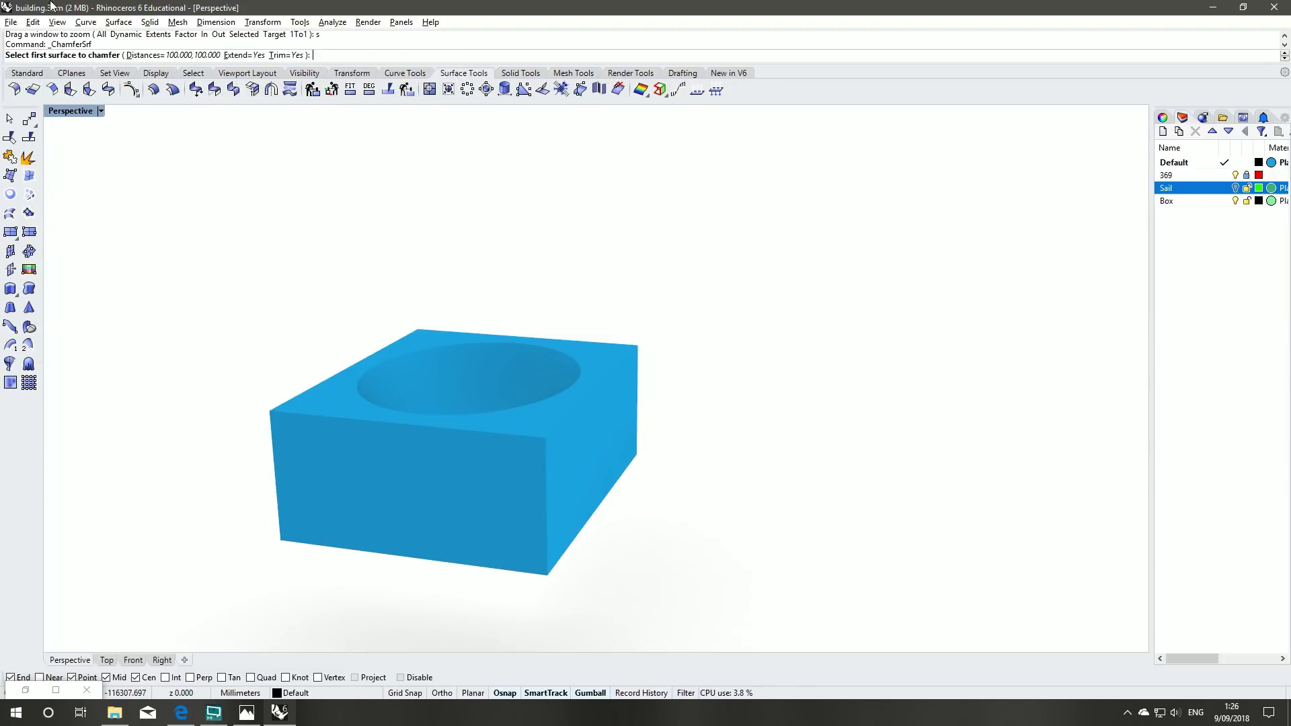
pyautogui.moveTo(553, 413); pyautogui.dragTo(565, 443, button='right')
pyautogui.click(557, 385)
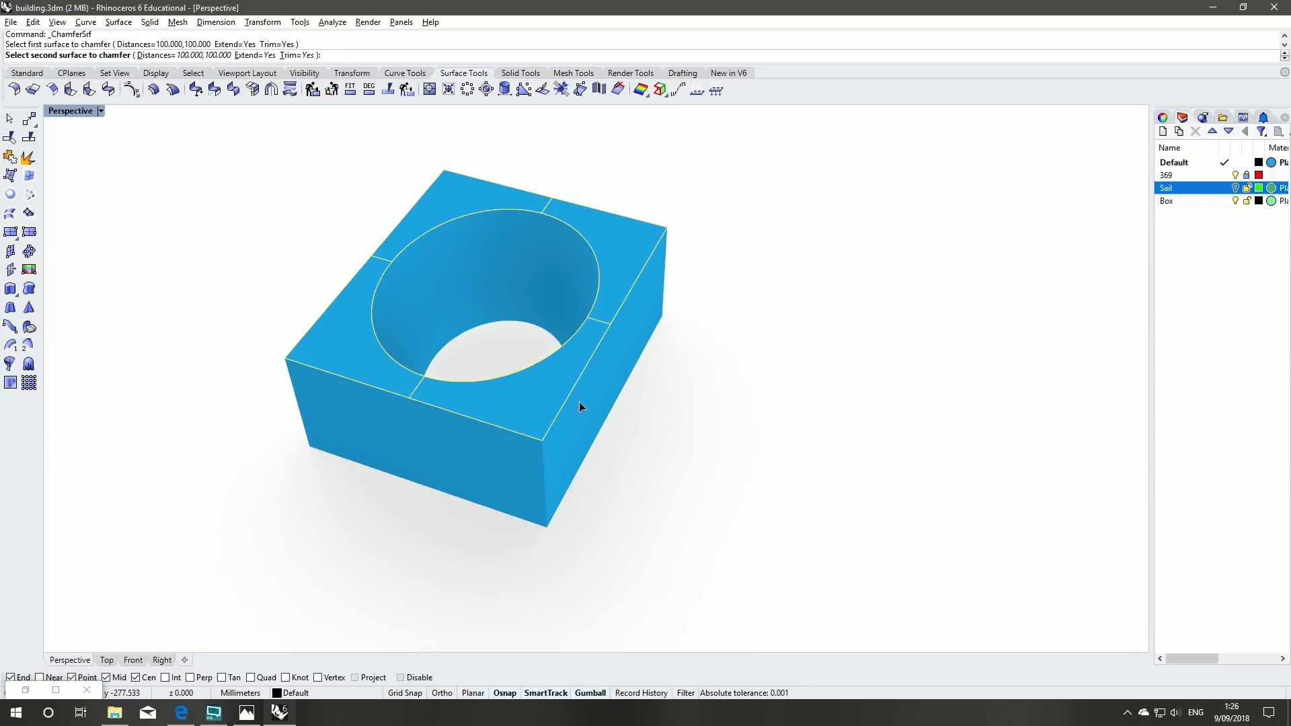
pyautogui.click(581, 406)
pyautogui.moveTo(388, 207); pyautogui.dragTo(521, 168, button='right')
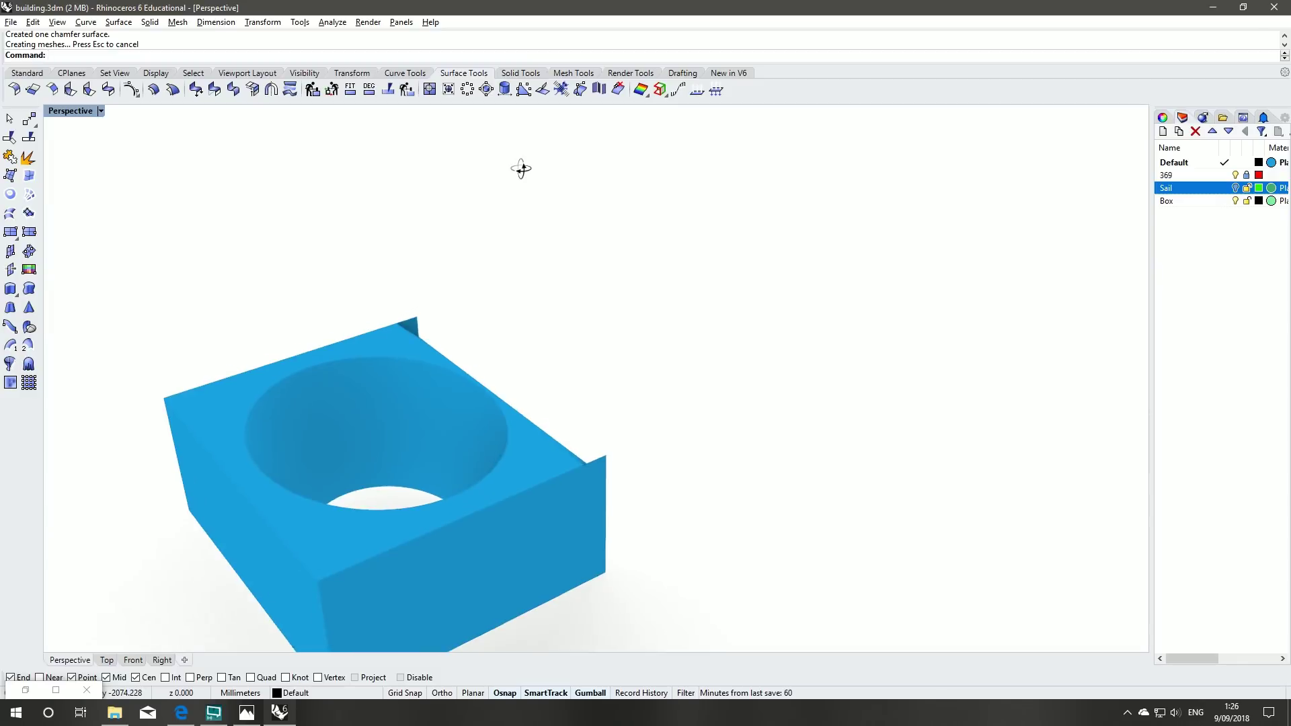
# - Repeat the surface chamfer between the top face and the opposite long side face of the box
pyautogui.rightClick(244, 374)
pyautogui.click(203, 429)
pyautogui.click(204, 462)
pyautogui.moveTo(204, 462); pyautogui.dragTo(748, 421, button='right')
# - Trim away the protruding corners of both end faces along one long edge, using that edge's chamfer surface as the cutter
pyautogui.scroll(-5, 305, 280)
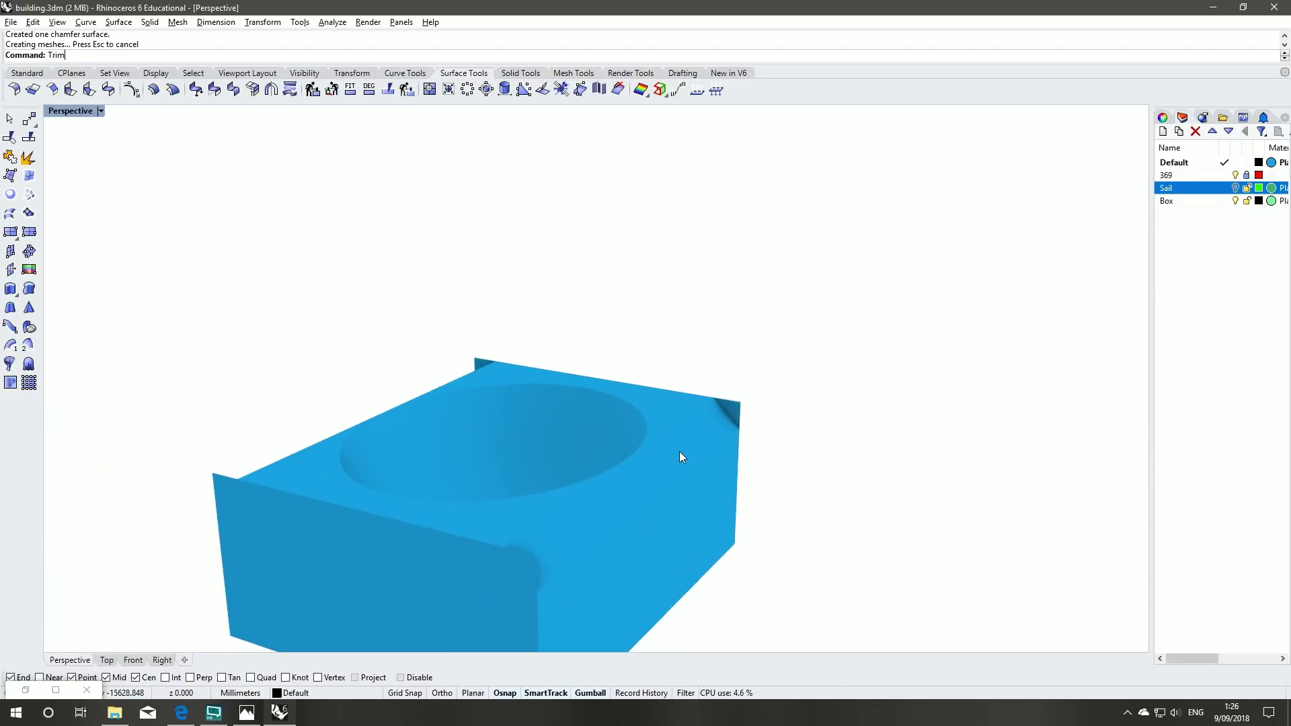
pyautogui.press('Return')
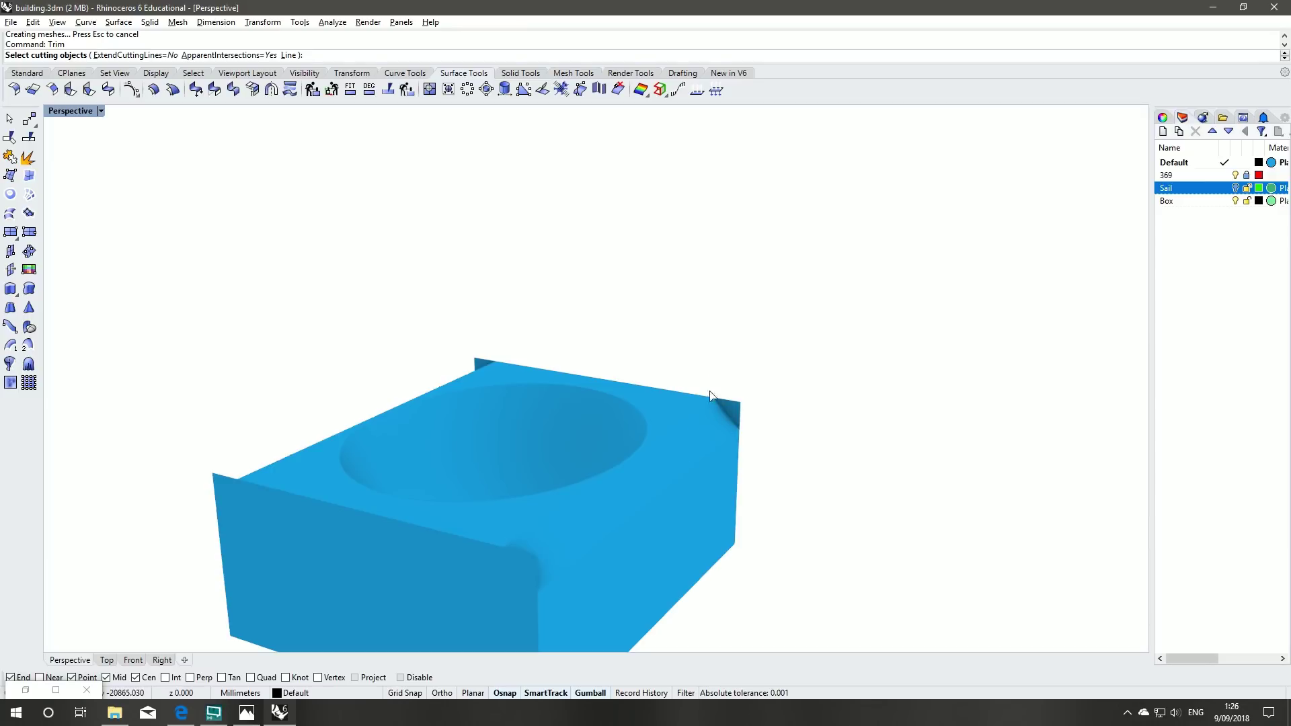
pyautogui.click(713, 427)
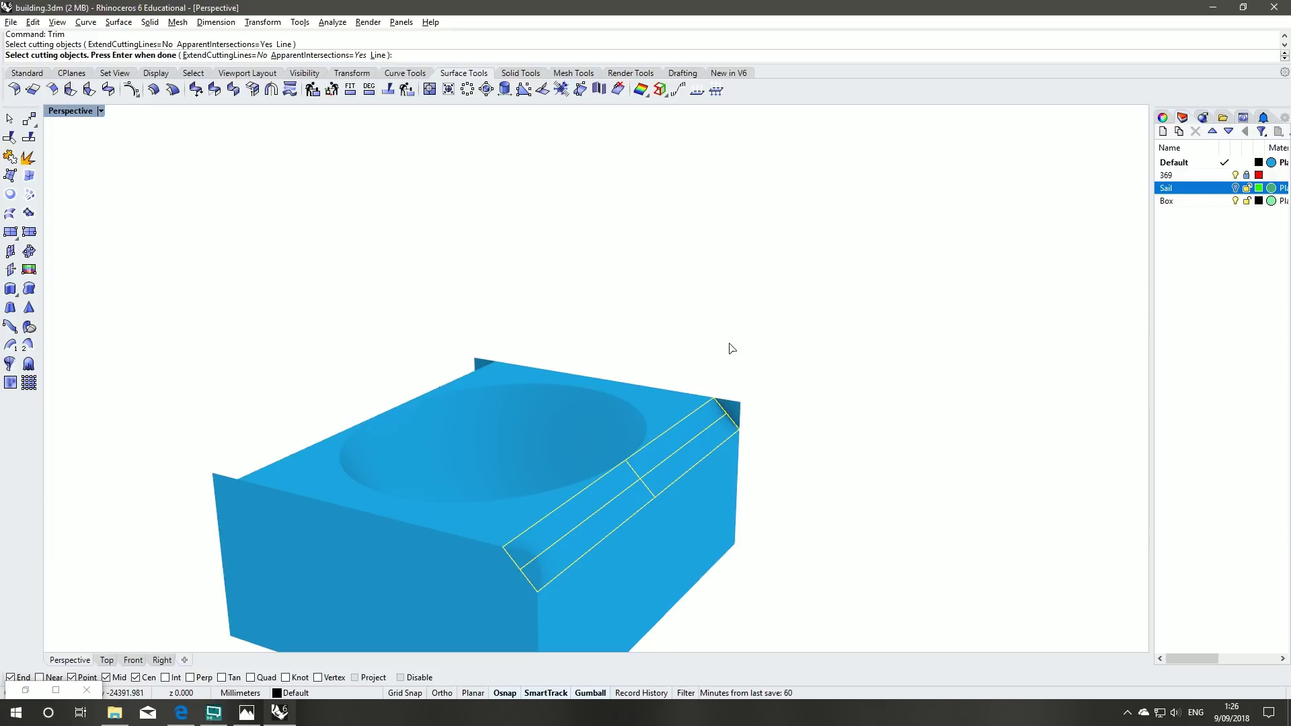
pyautogui.press('Return')
pyautogui.click(735, 414)
pyautogui.moveTo(800, 423); pyautogui.dragTo(616, 548, button='right')
pyautogui.click(598, 538)
pyautogui.press('Return')
# - Trim away the protruding corners of both end faces along the opposite long edge, using that edge's chamfer surface as the cutter
pyautogui.moveTo(596, 412); pyautogui.dragTo(840, 462, button='right')
pyautogui.rightClick(582, 448)
pyautogui.moveTo(511, 424); pyautogui.dragTo(698, 511, button='right')
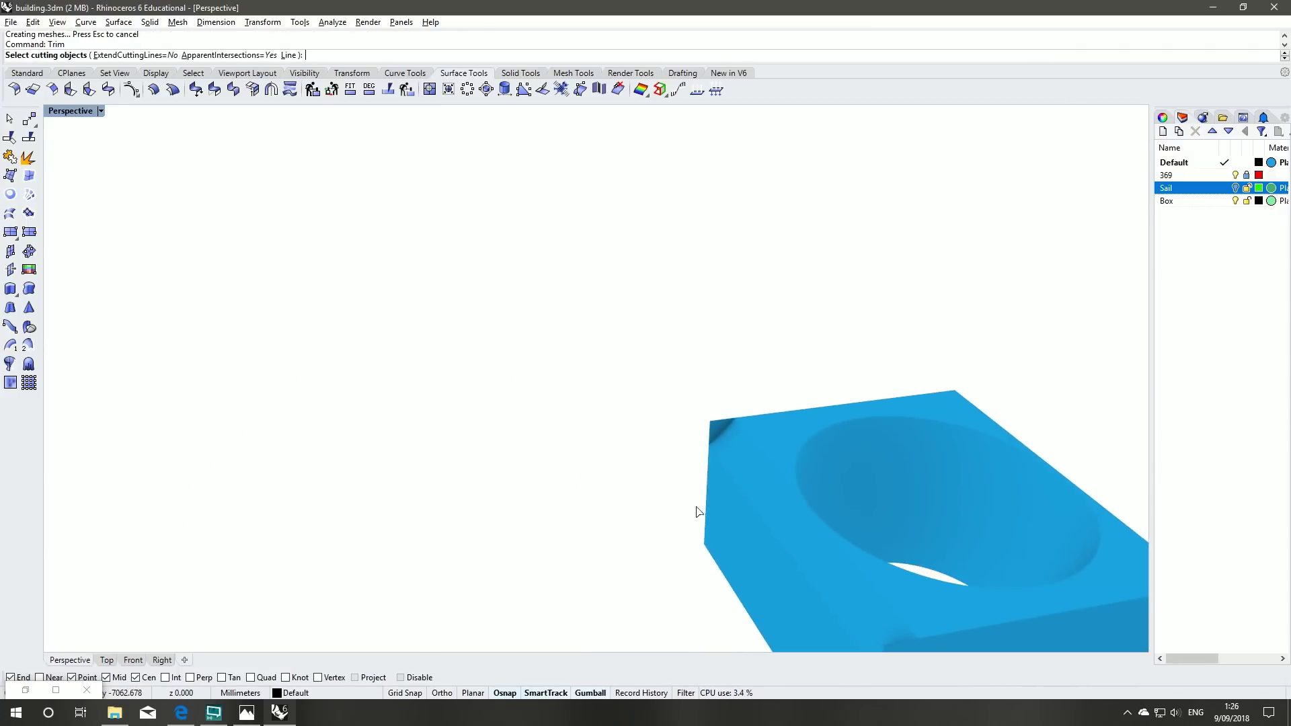
pyautogui.click(745, 453)
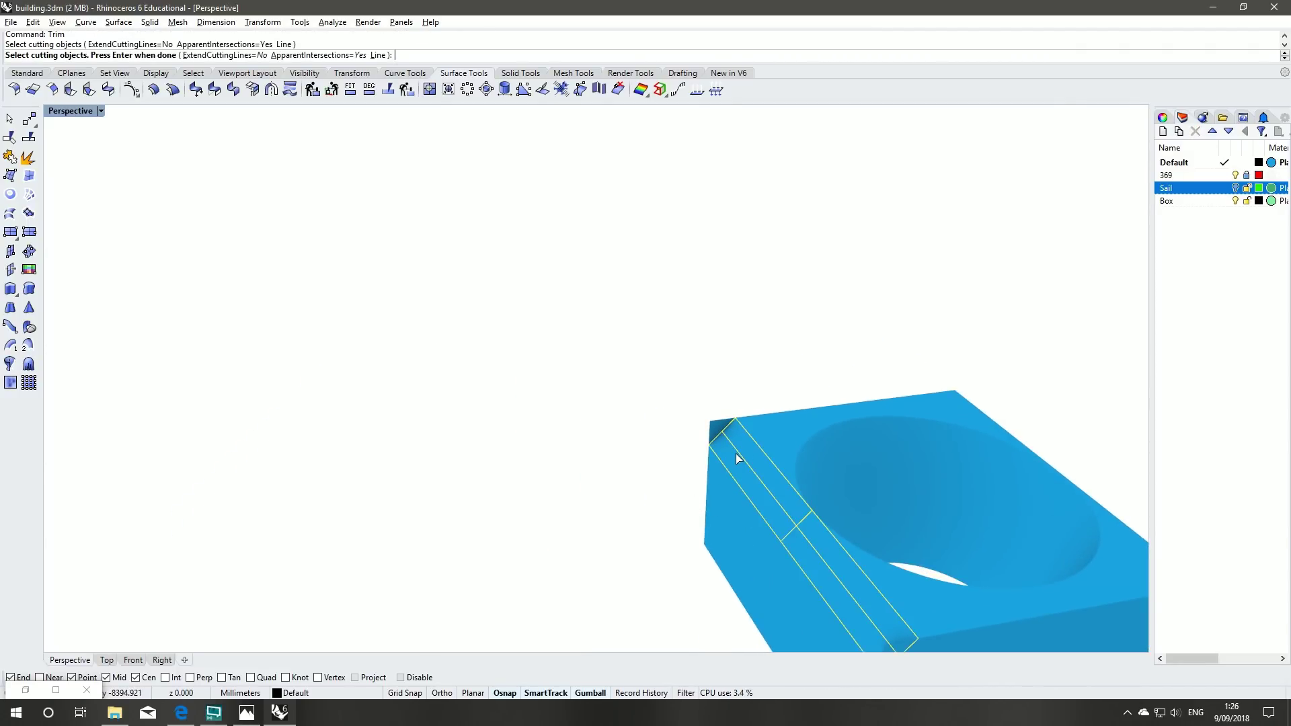
pyautogui.press('Return')
pyautogui.moveTo(651, 450); pyautogui.dragTo(788, 427, button='right')
pyautogui.moveTo(484, 504); pyautogui.dragTo(527, 432, button='right')
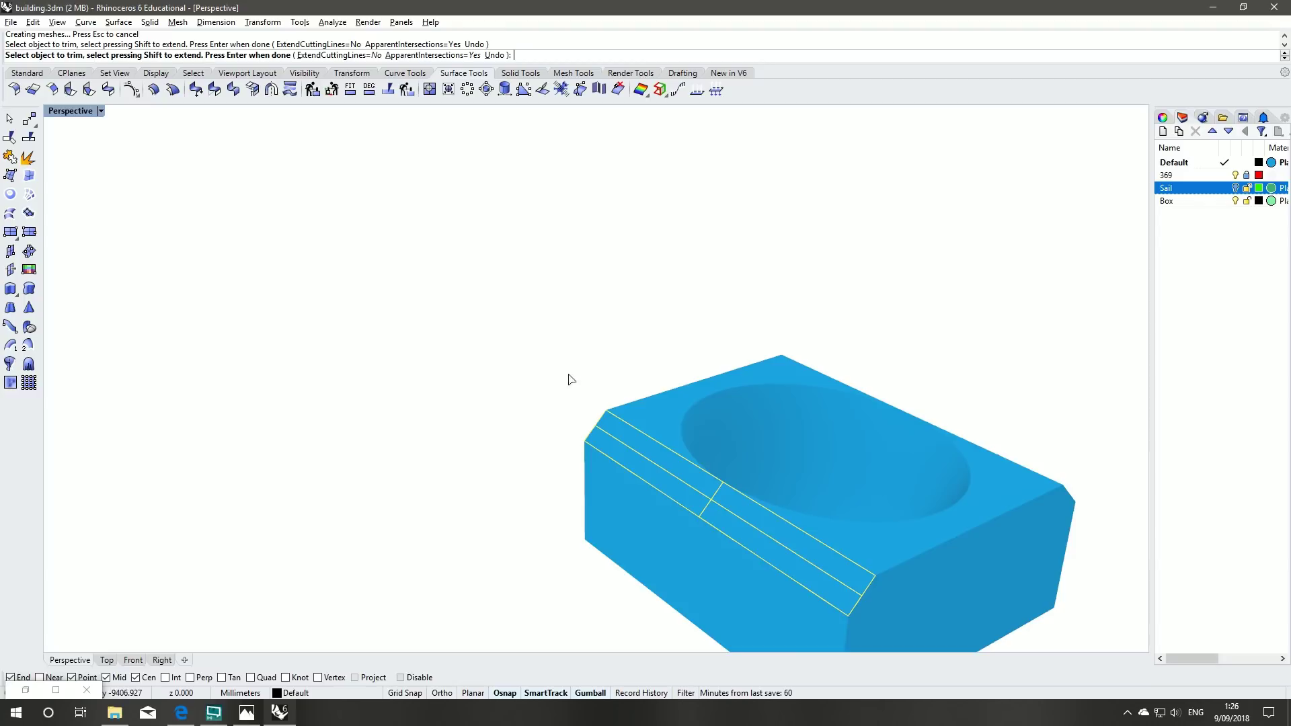
pyautogui.press('Return')
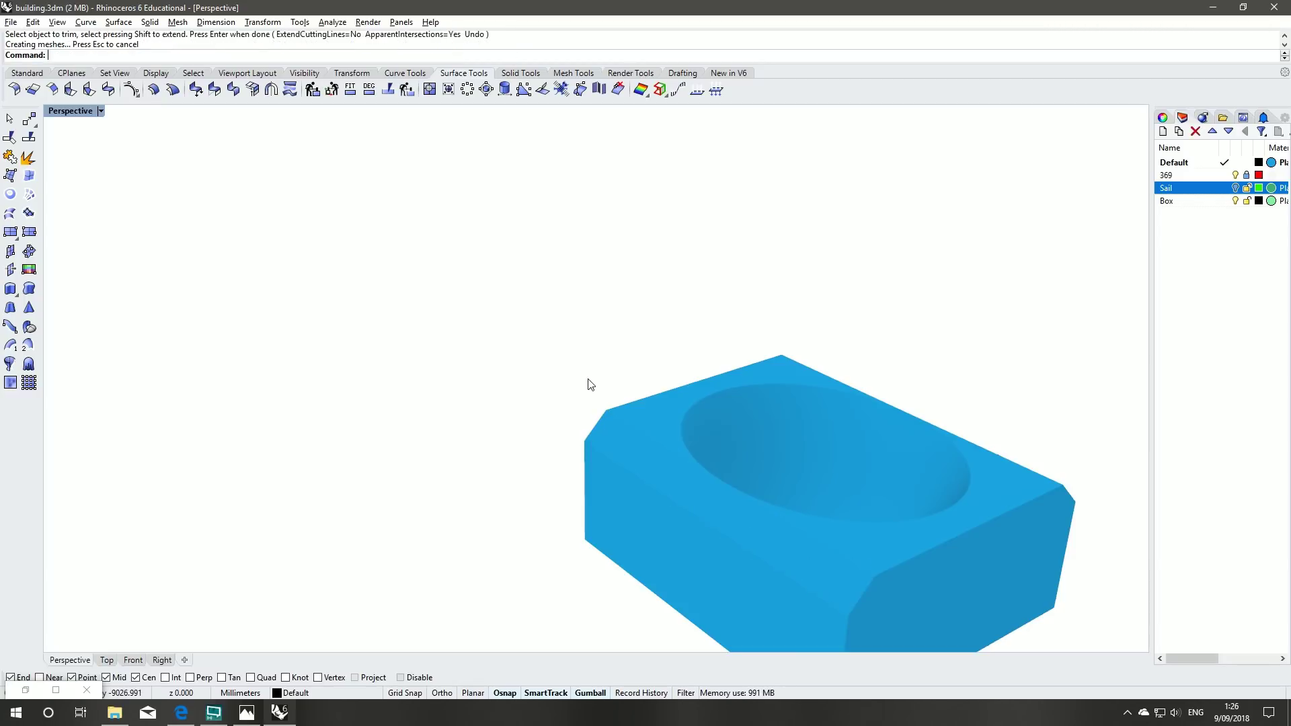
# - Move one chamfer surface away from the box and undo the move
pyautogui.click(619, 449)
pyautogui.moveTo(684, 398); pyautogui.dragTo(668, 454, button='right')
pyautogui.click(836, 486)
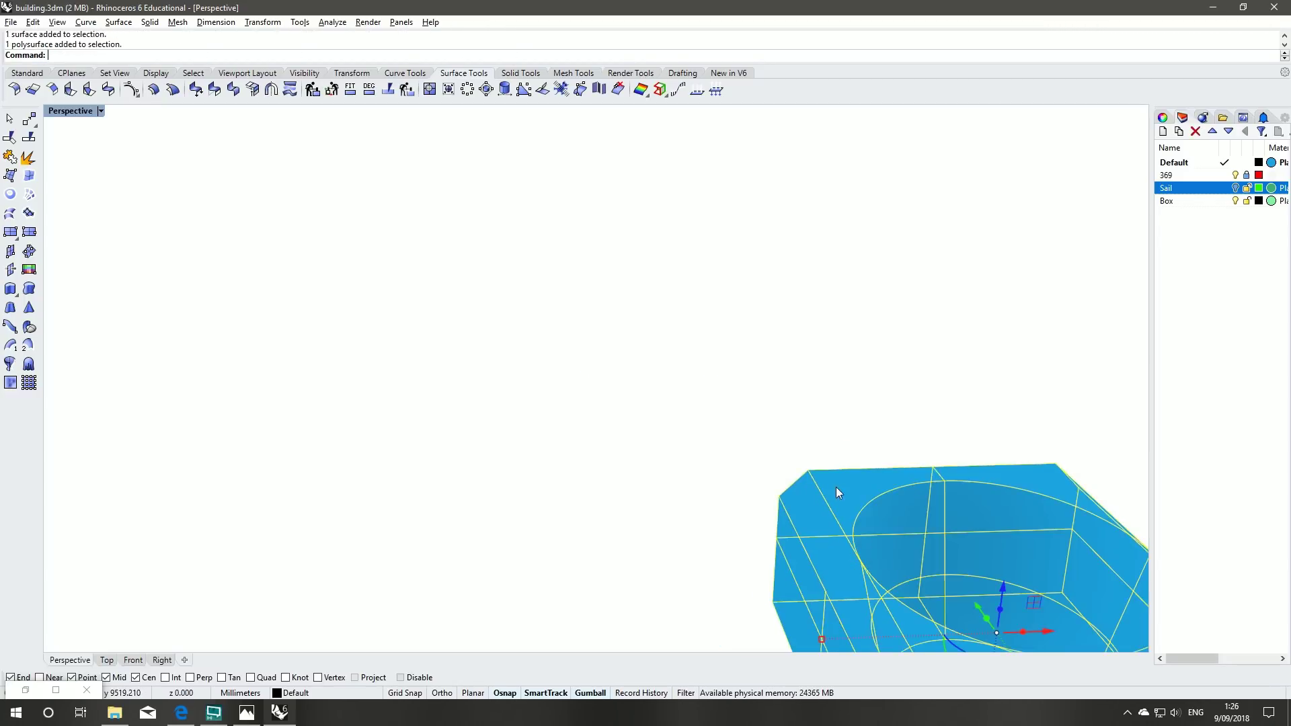
pyautogui.click(810, 503)
pyautogui.click(792, 531)
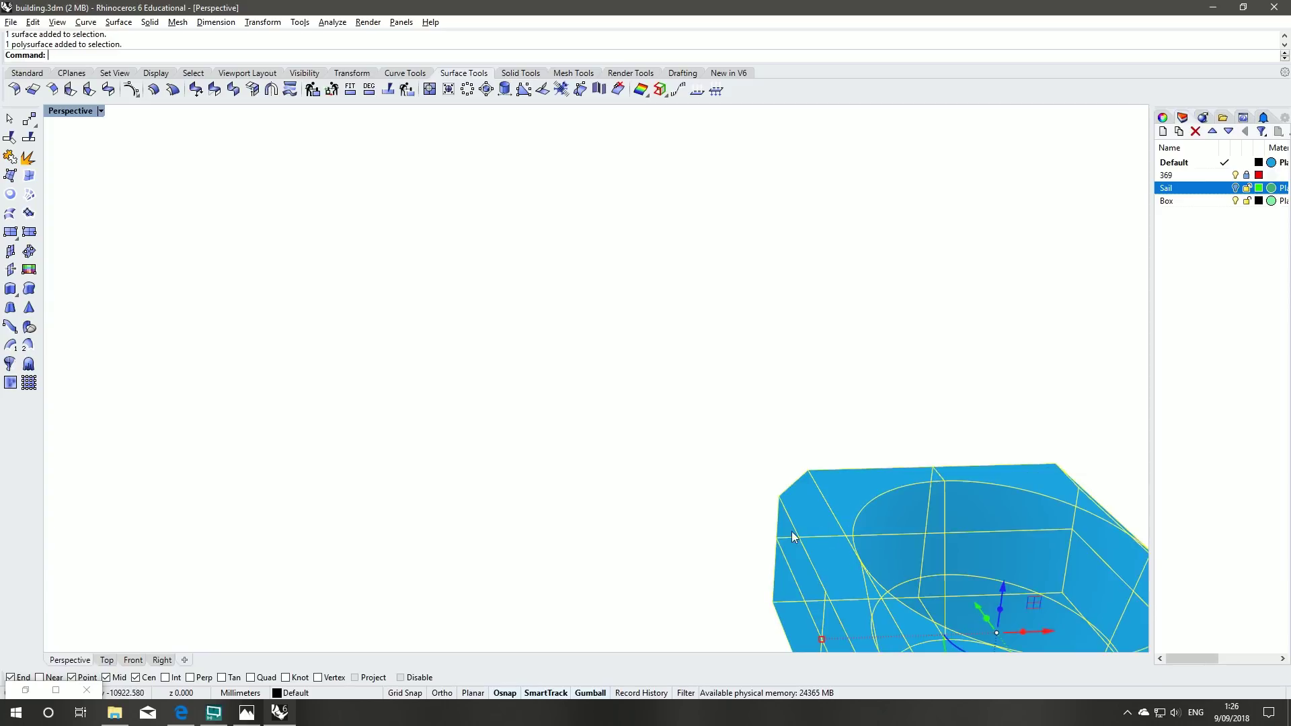
pyautogui.click(815, 507)
pyautogui.moveTo(815, 507); pyautogui.dragTo(929, 563, button='right')
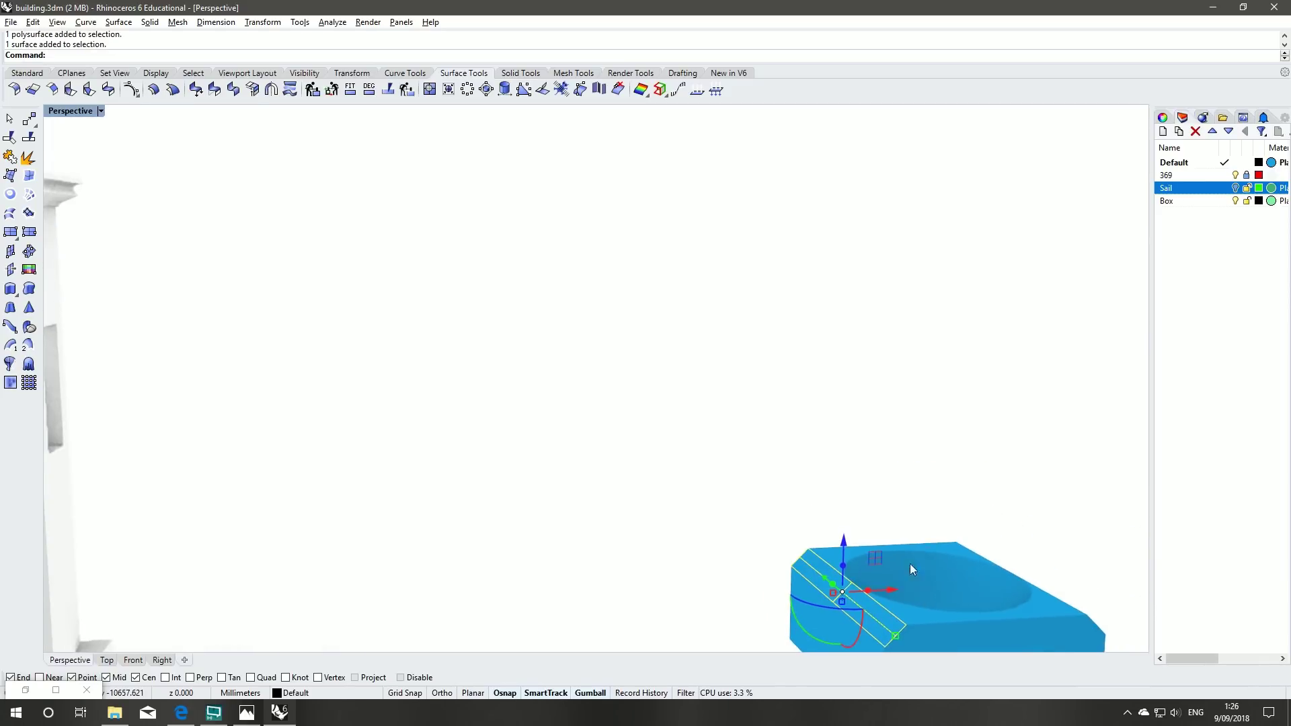
pyautogui.moveTo(885, 583); pyautogui.dragTo(773, 584)
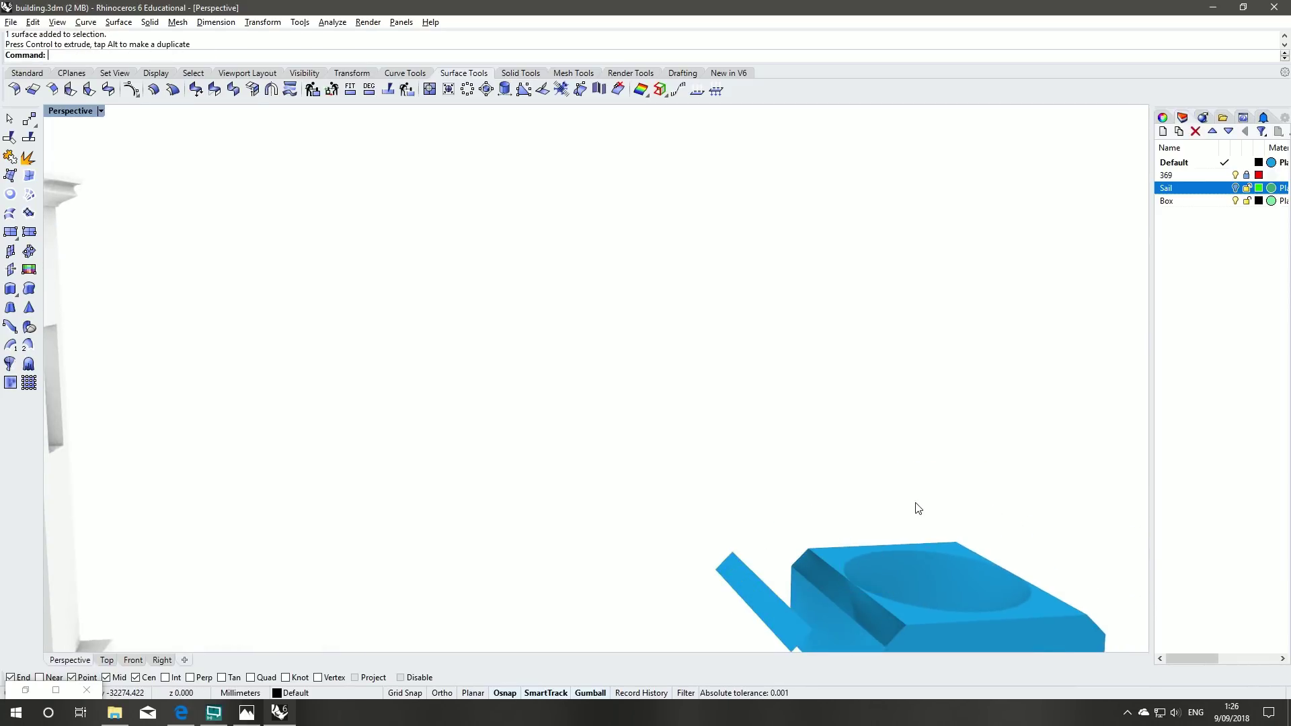
pyautogui.hotkey('ctrl', 'z')
# - Join the trimmed box and its two chamfer surfaces into one closed polysurface
pyautogui.scroll(-5, 919, 509)
pyautogui.moveTo(918, 509); pyautogui.dragTo(824, 541, button='right')
pyautogui.keyDown('shift'); pyautogui.moveTo(824, 514); pyautogui.dragTo(598, 360, button='right'); pyautogui.keyUp('shift')
pyautogui.moveTo(786, 324); pyautogui.dragTo(471, 522)
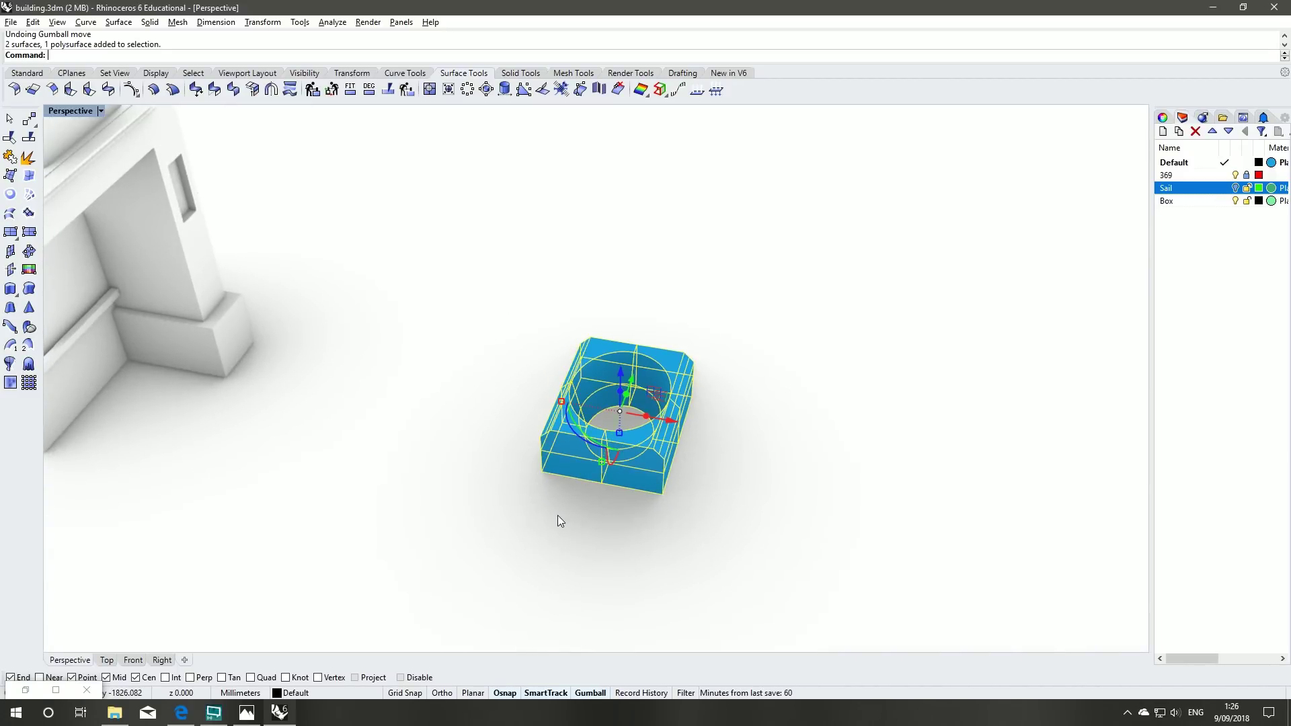
pyautogui.write('trim')
pyautogui.press('Return')
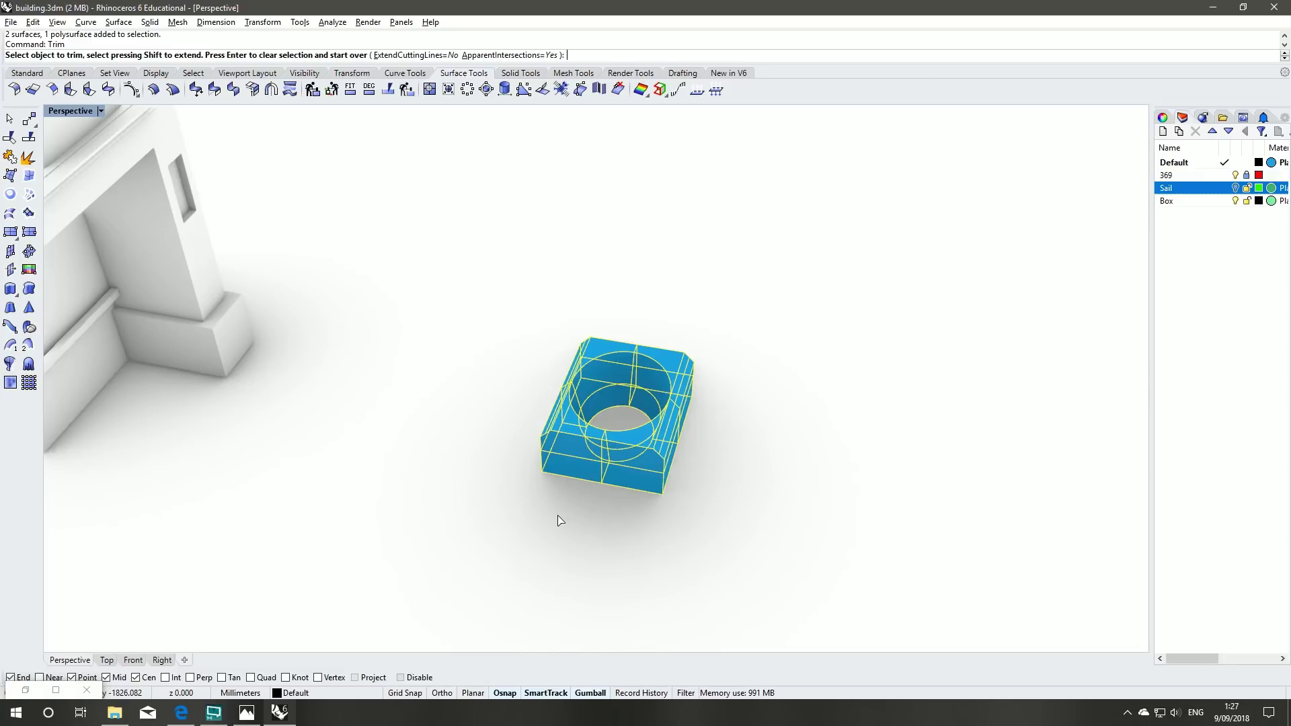
pyautogui.press('Escape')
pyautogui.write('Join')
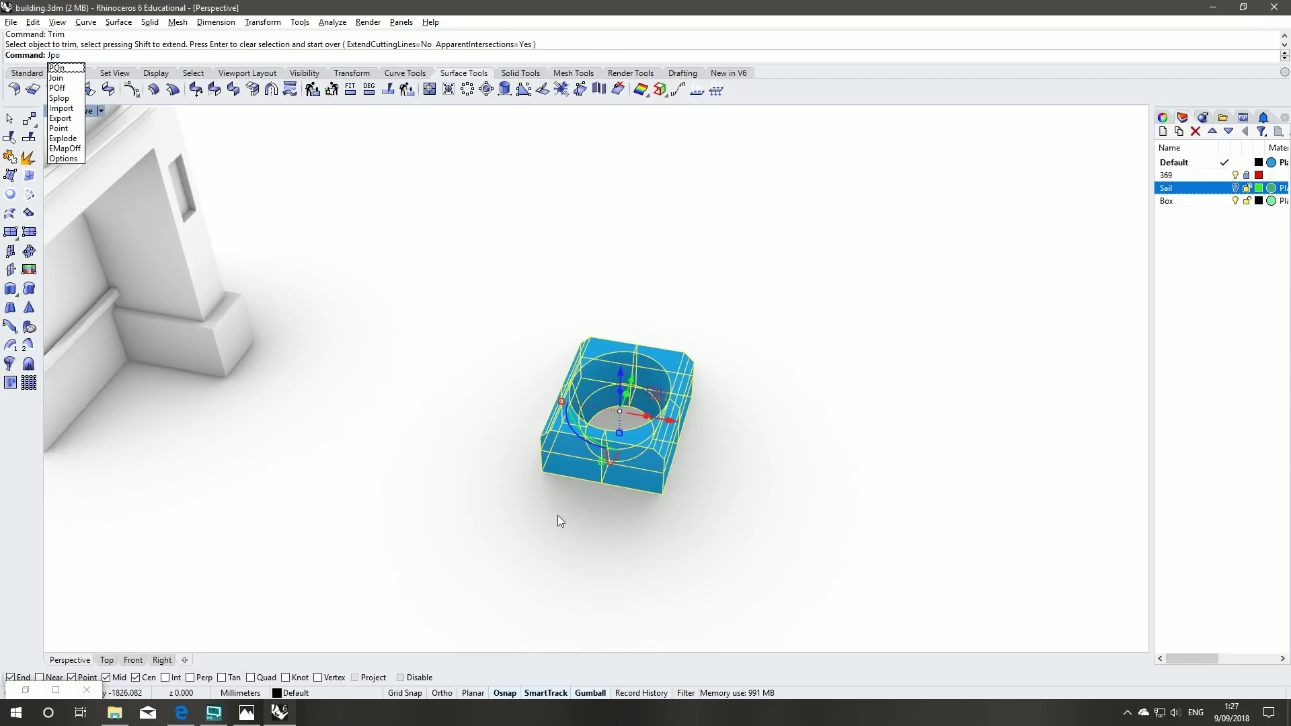
pyautogui.press('Return')
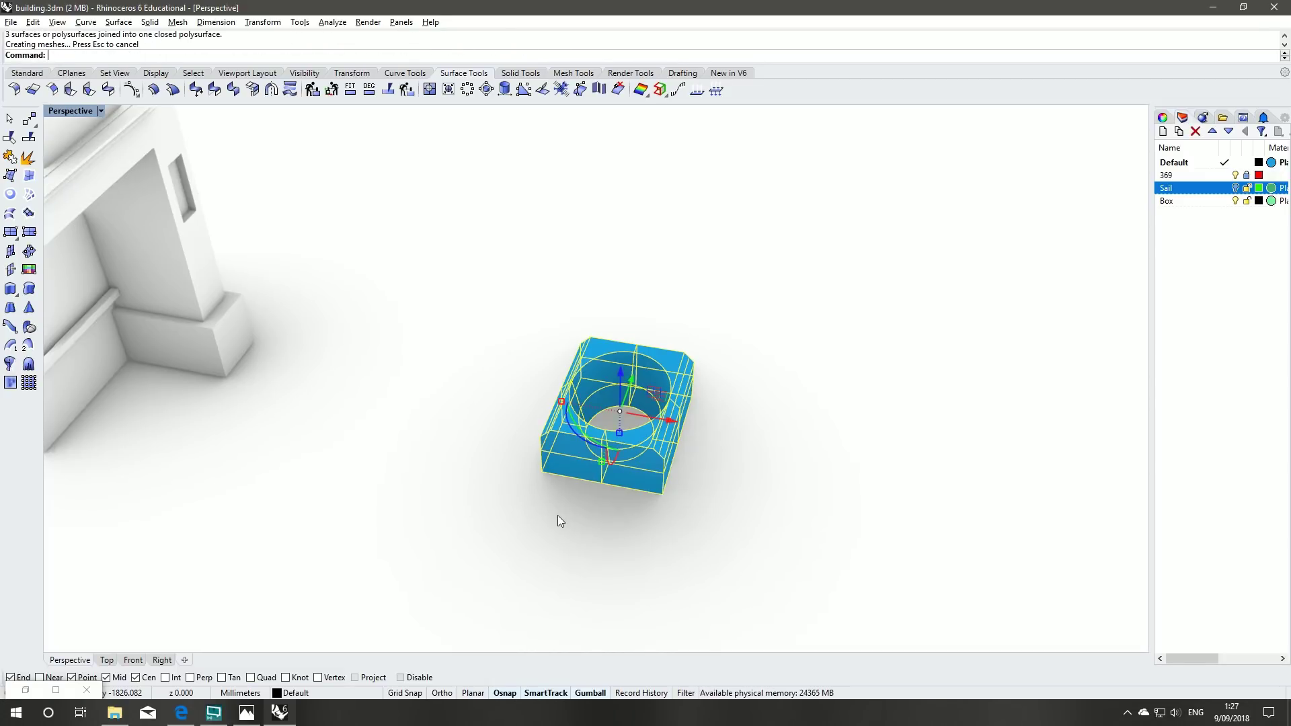
# - Move the joined box to the Box layer
pyautogui.click(612, 269)
pyautogui.click(619, 456)
pyautogui.moveTo(645, 487); pyautogui.dragTo(672, 377, button='right')
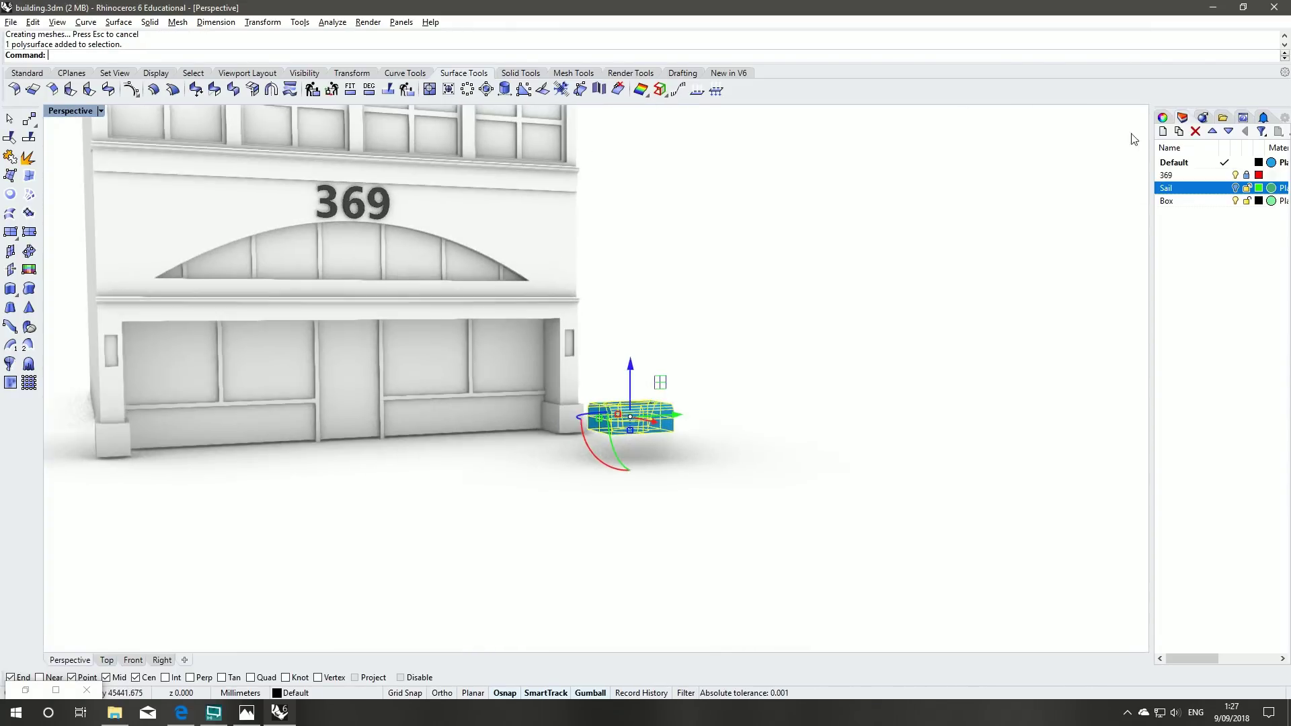
pyautogui.click(1170, 200)
pyautogui.rightClick(1170, 200)
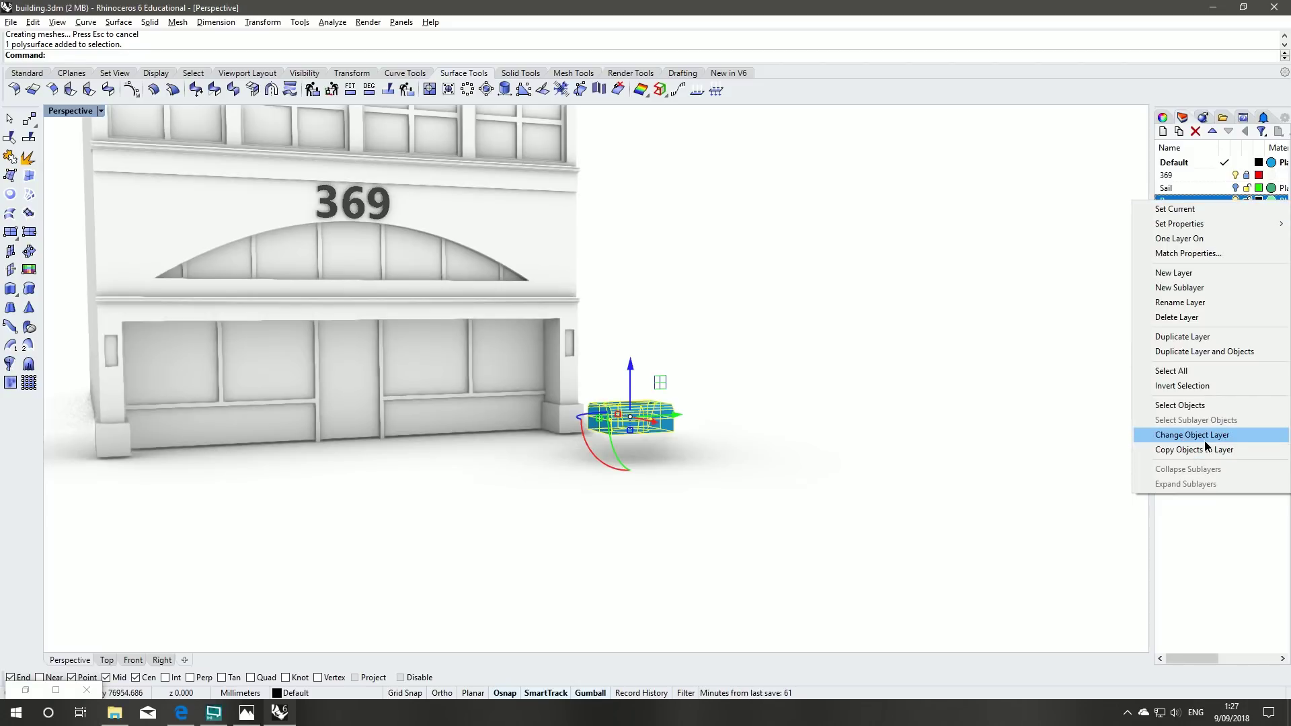
pyautogui.click(1191, 435)
pyautogui.moveTo(758, 456); pyautogui.dragTo(700, 472, button='right')
pyautogui.click(700, 473)
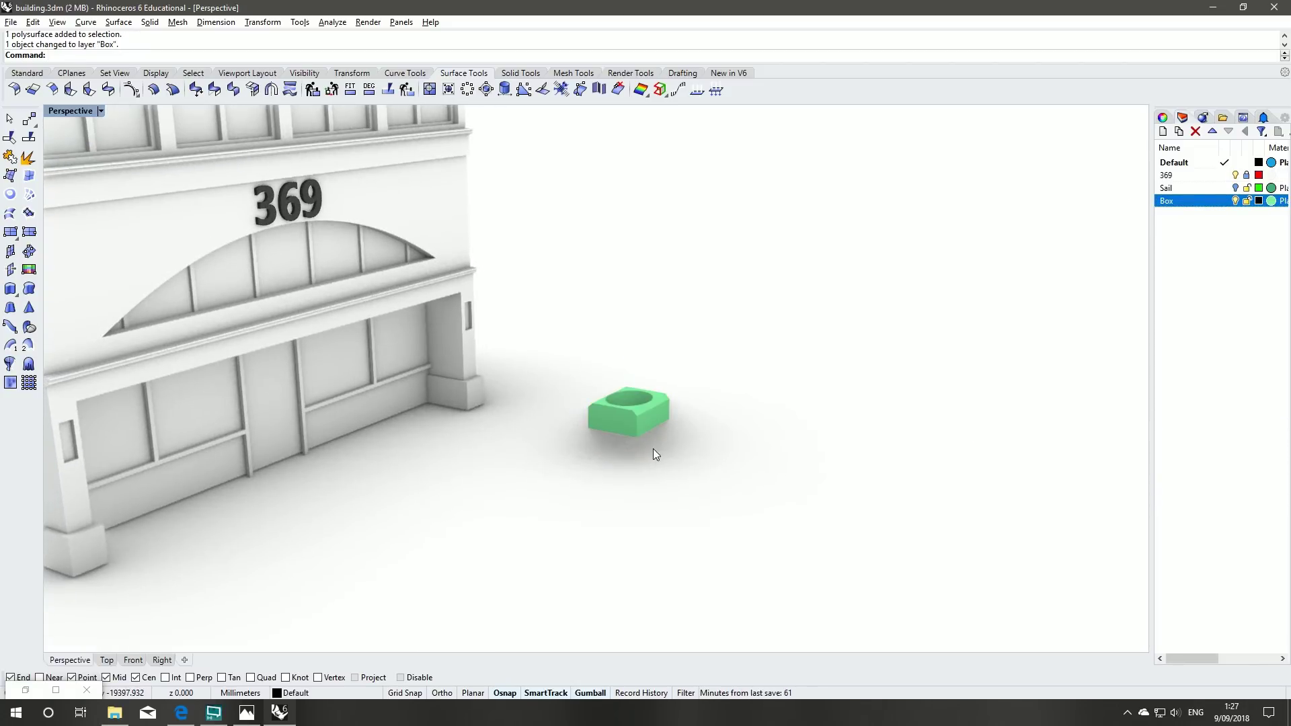
# - Switch to Grasshopper and add a geometry parameter above the existing surface parameter
pyautogui.click(26, 690)
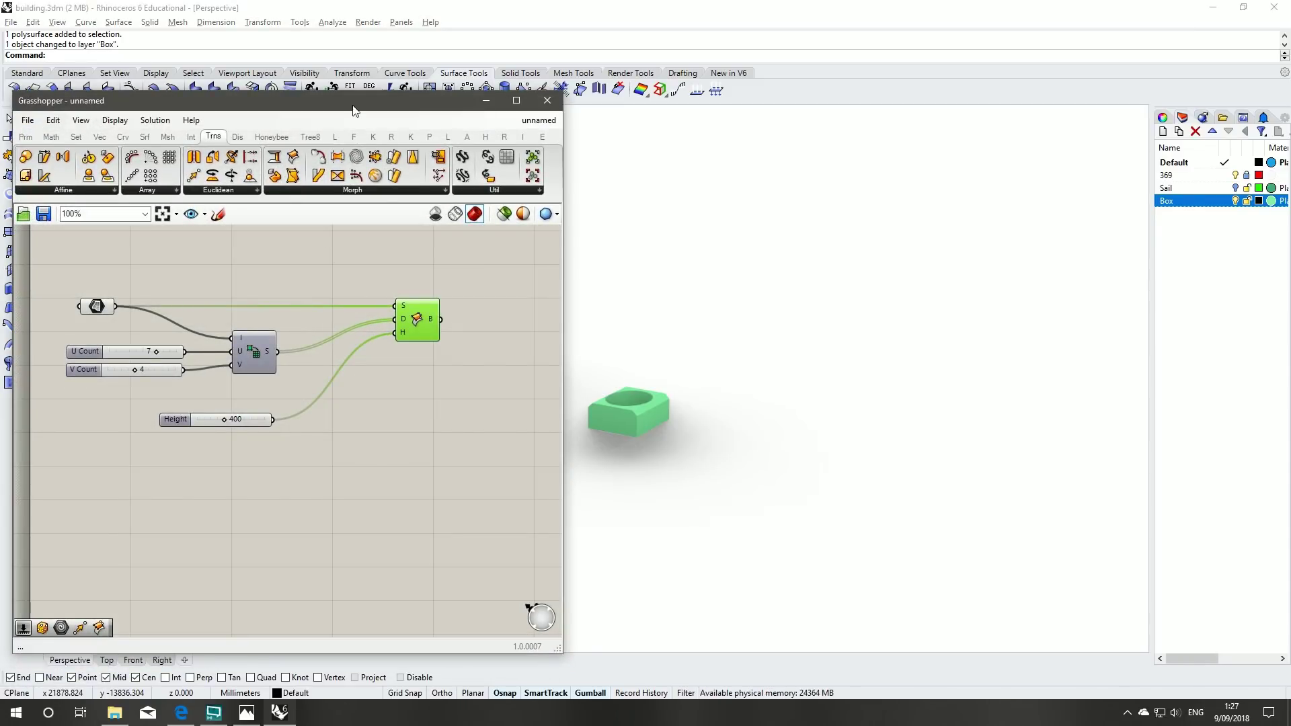
pyautogui.moveTo(354, 110); pyautogui.dragTo(343, 99)
pyautogui.click(447, 261)
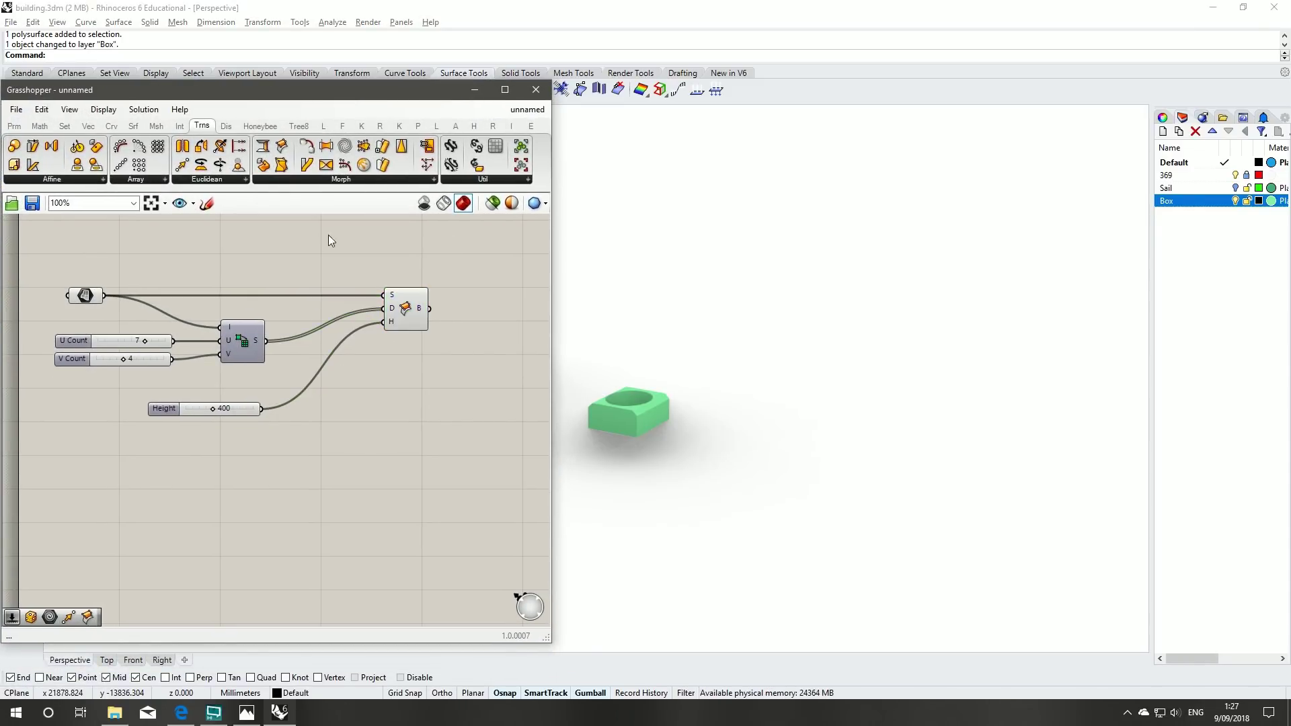
pyautogui.click(14, 126)
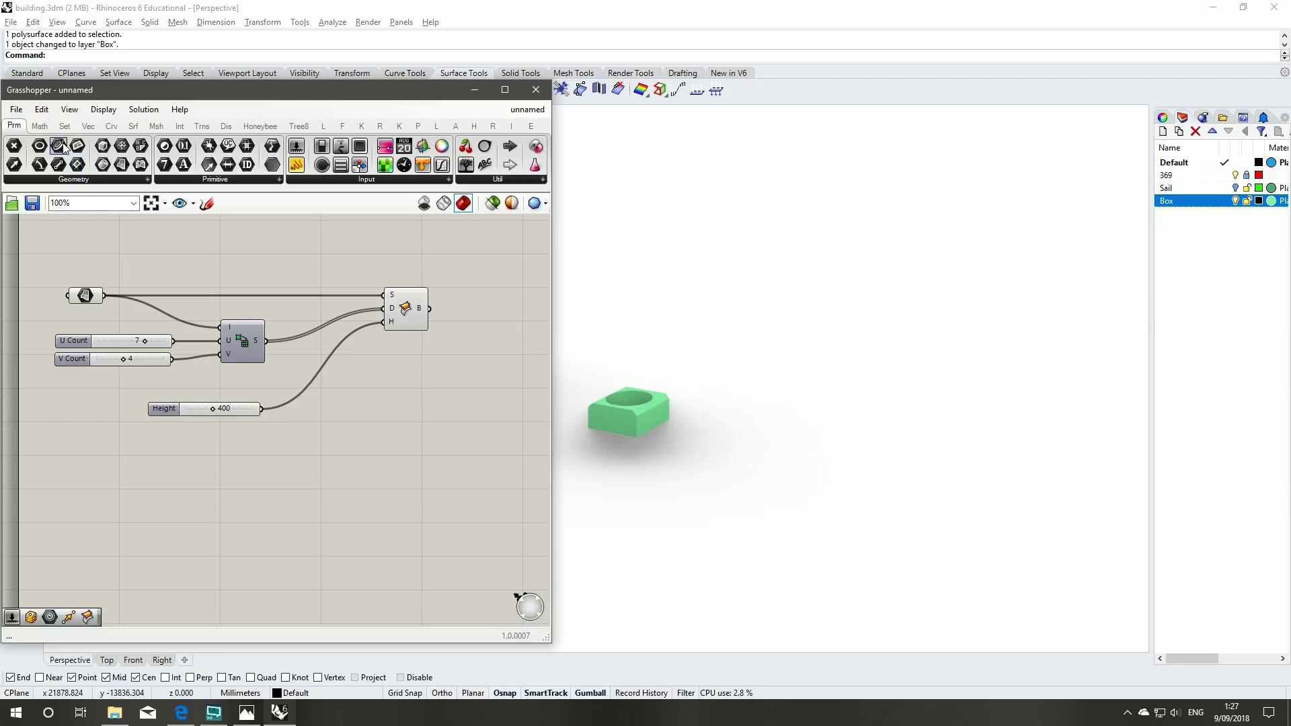
pyautogui.click(101, 181)
pyautogui.moveTo(134, 343); pyautogui.dragTo(85, 246)
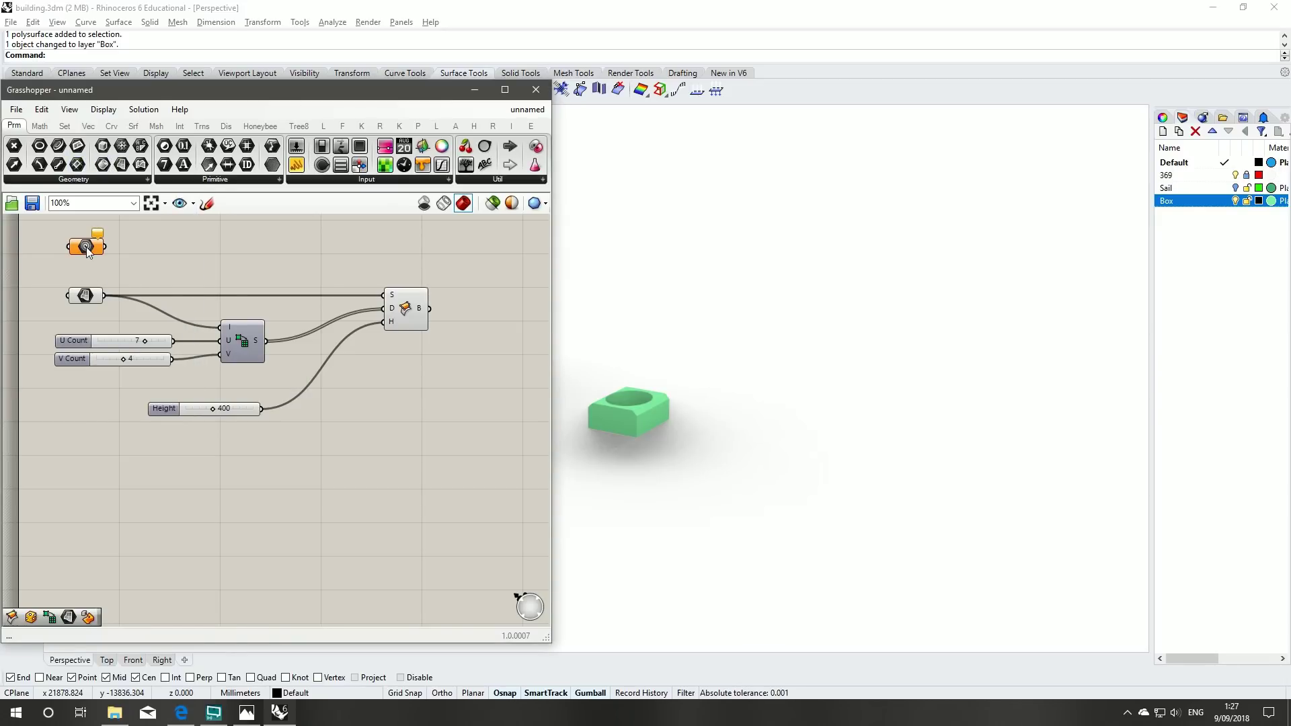
# - Reference the perforated box in the new geometry parameter and turn off the Box layer
pyautogui.rightClick(86, 248)
pyautogui.click(173, 414)
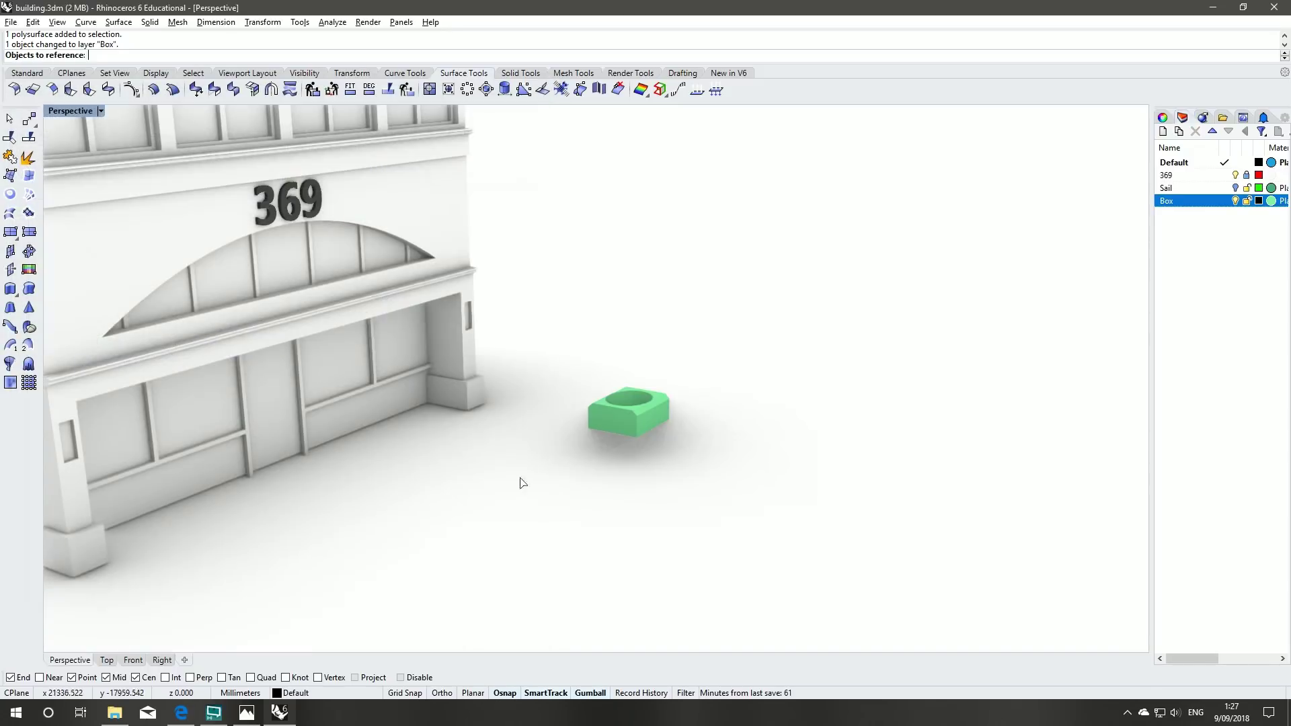
pyautogui.click(614, 416)
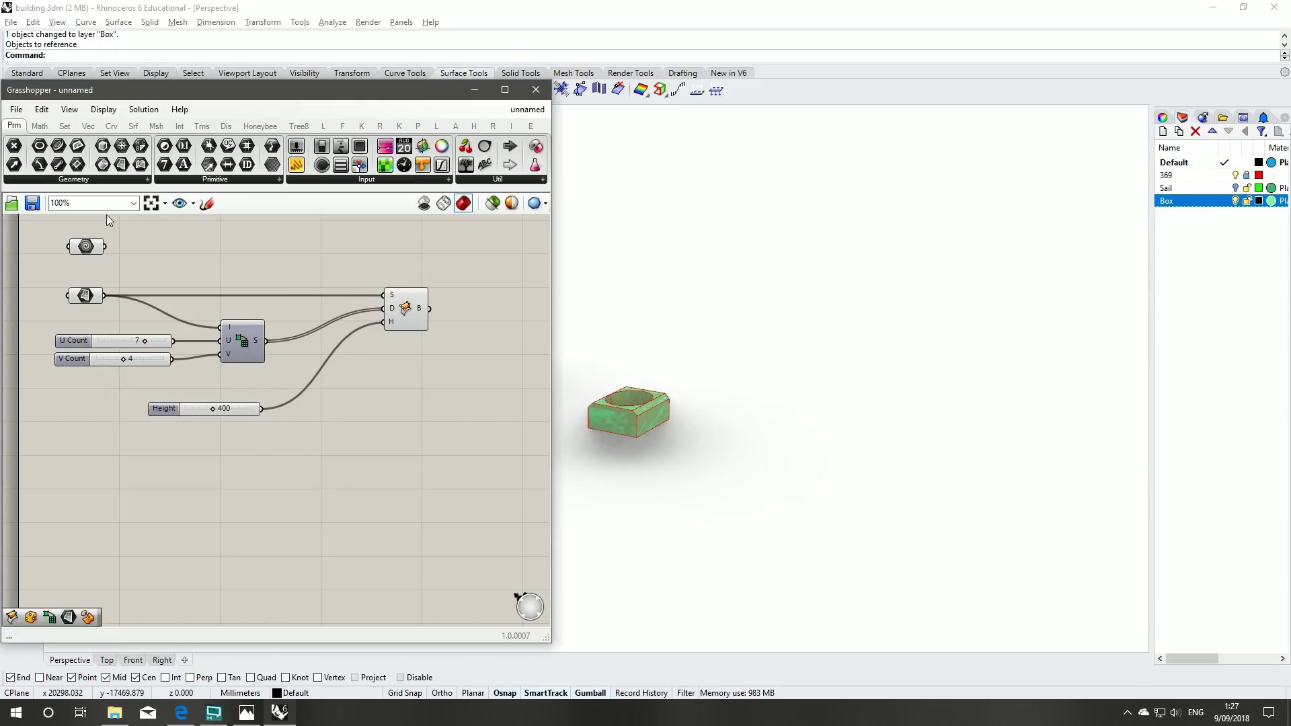
pyautogui.moveTo(85, 245); pyautogui.dragTo(86, 240)
pyautogui.click(272, 252)
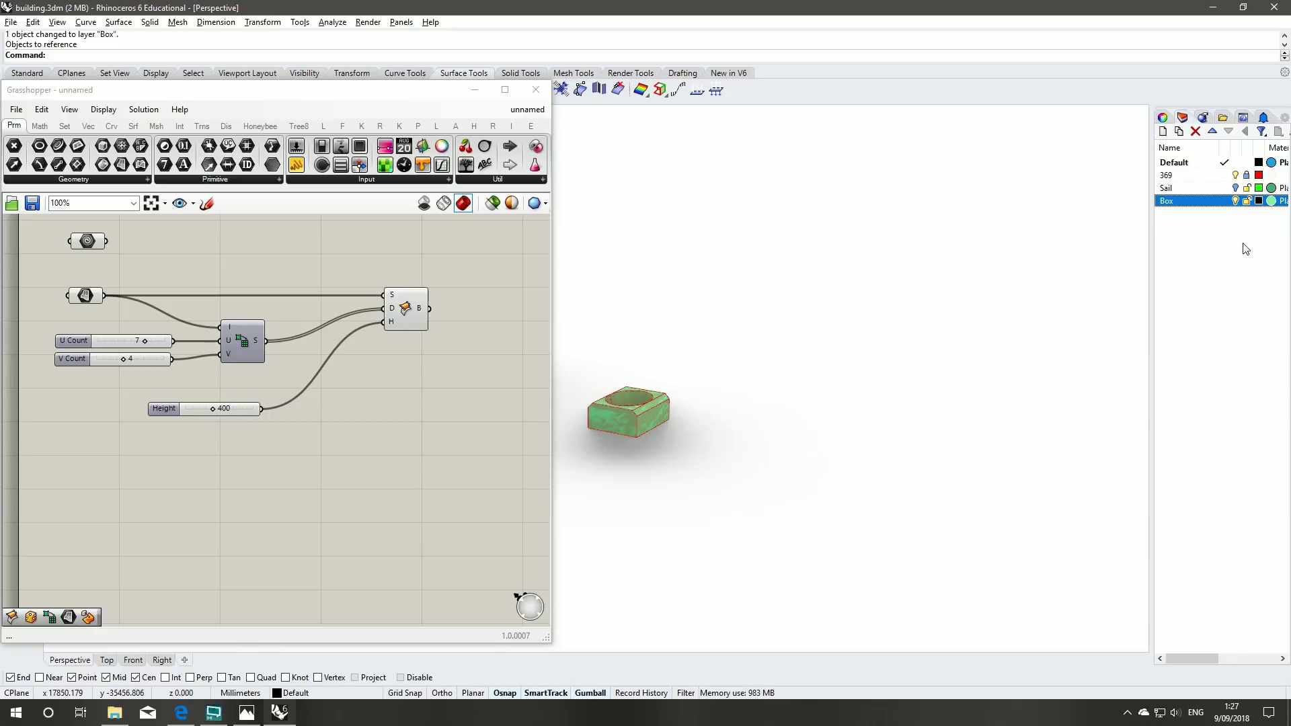
pyautogui.click(1236, 201)
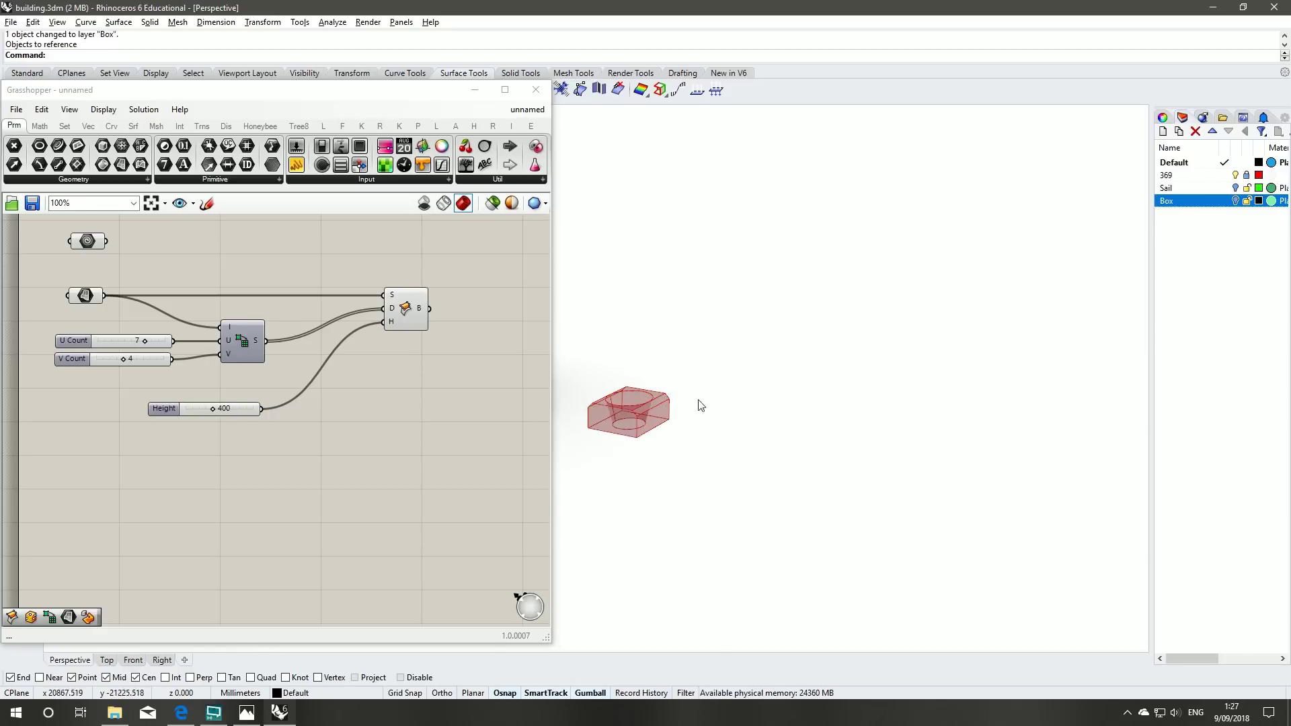
# - Examine the surface boxes on the facade sail and the referenced box module beside the building
pyautogui.moveTo(369, 264); pyautogui.dragTo(318, 271, button='right')
pyautogui.moveTo(688, 293); pyautogui.dragTo(899, 453, button='right')
pyautogui.scroll(-5, 637, 274)
pyautogui.scroll(4, 919, 542)
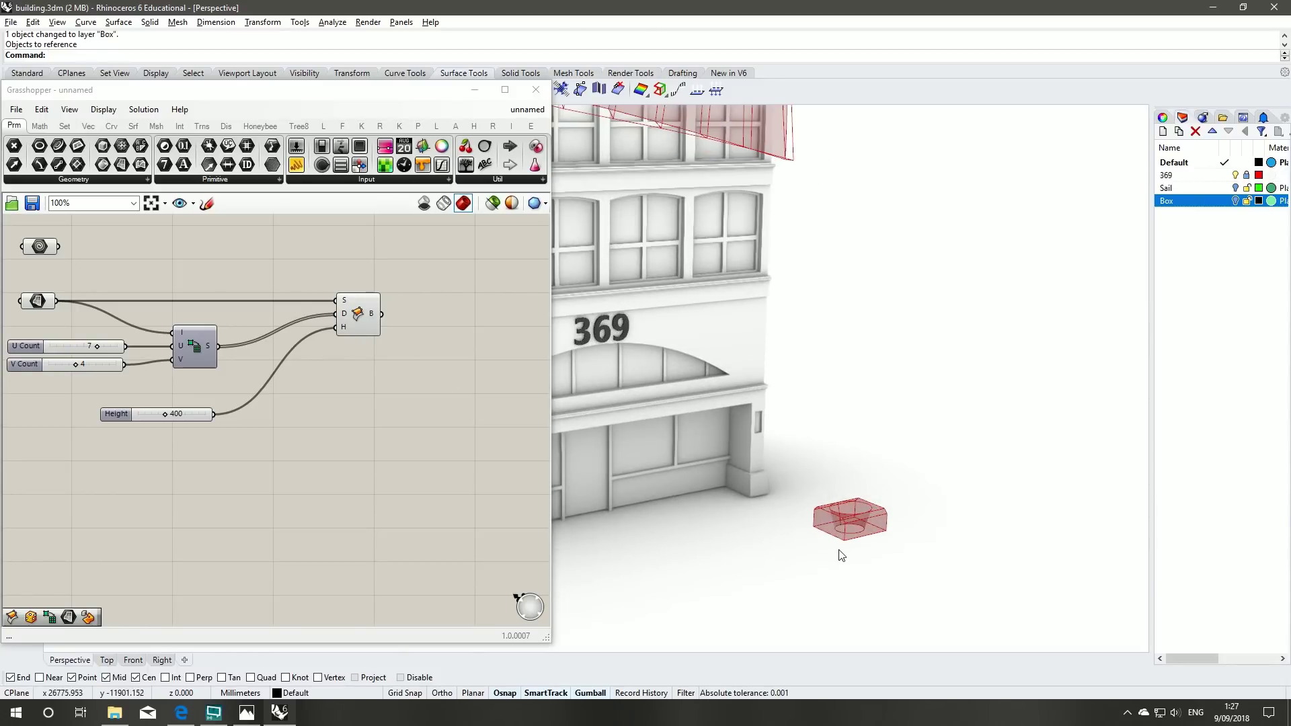
pyautogui.moveTo(702, 347); pyautogui.dragTo(780, 349, button='right')
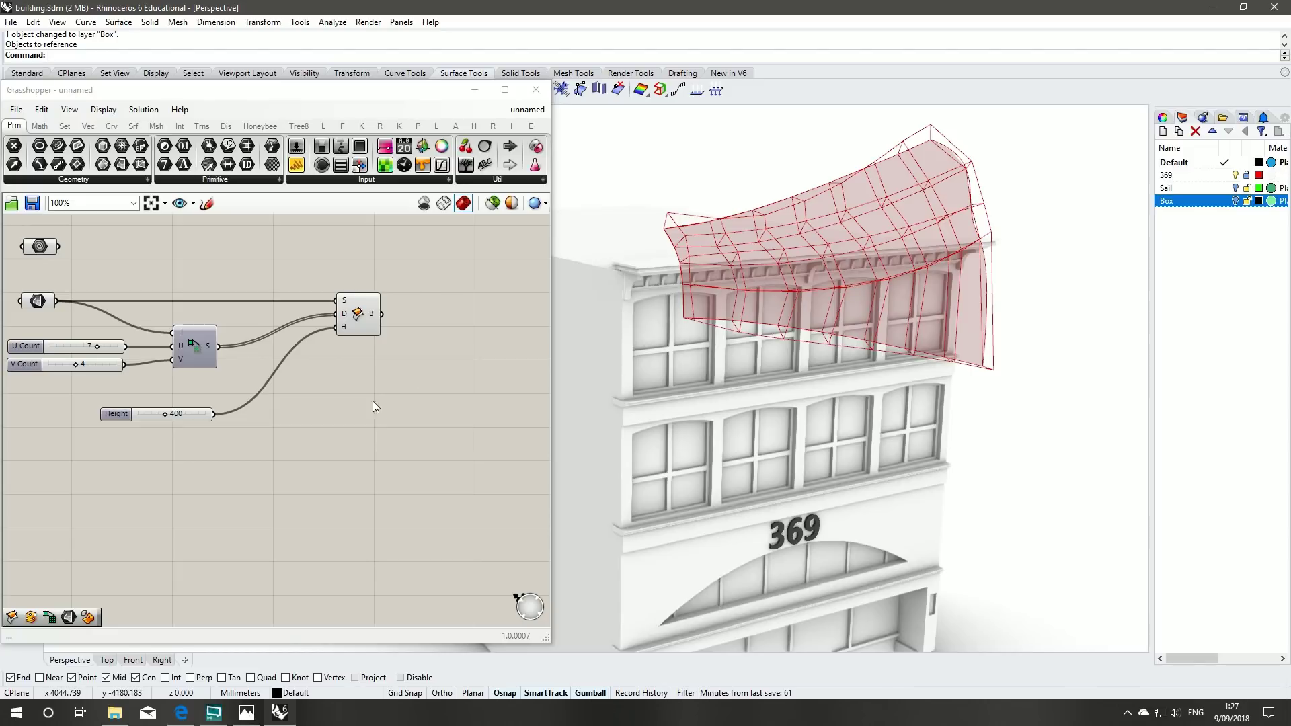
pyautogui.moveTo(421, 398); pyautogui.dragTo(318, 385, button='right')
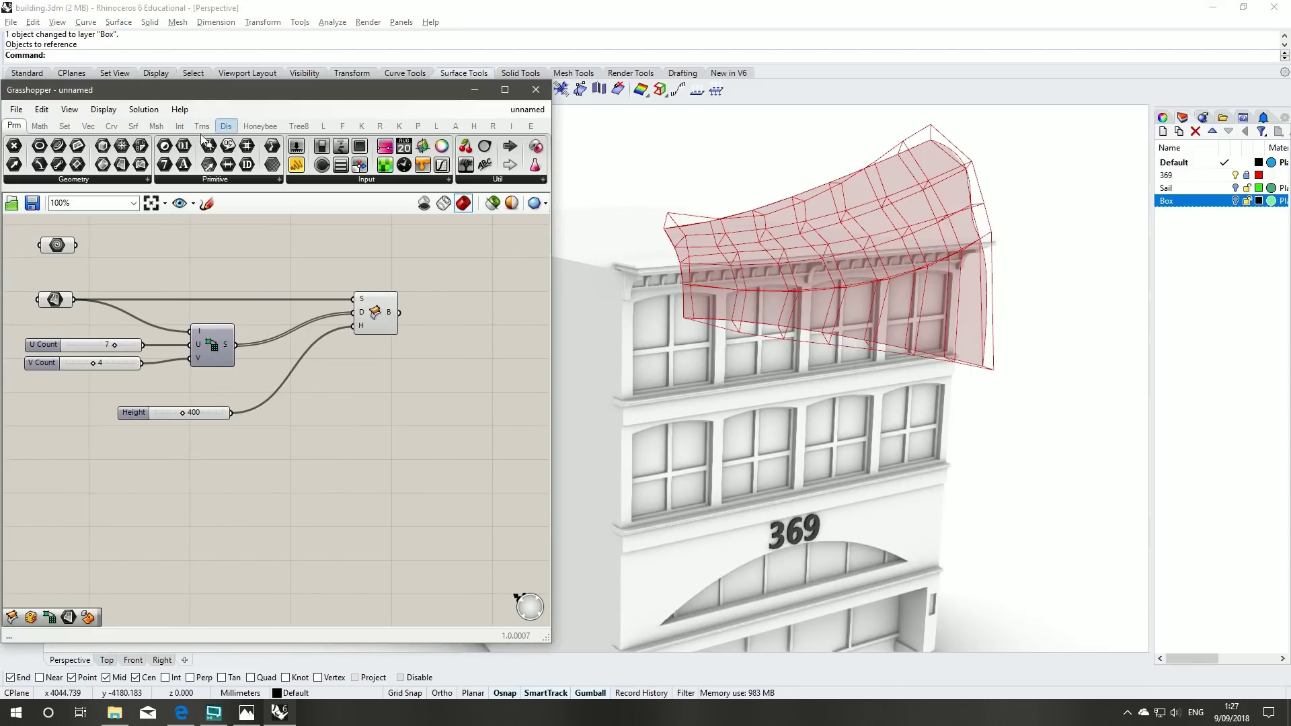
pyautogui.keyDown('shift'); pyautogui.moveTo(930, 438); pyautogui.dragTo(775, 244, button='right'); pyautogui.keyUp('shift')
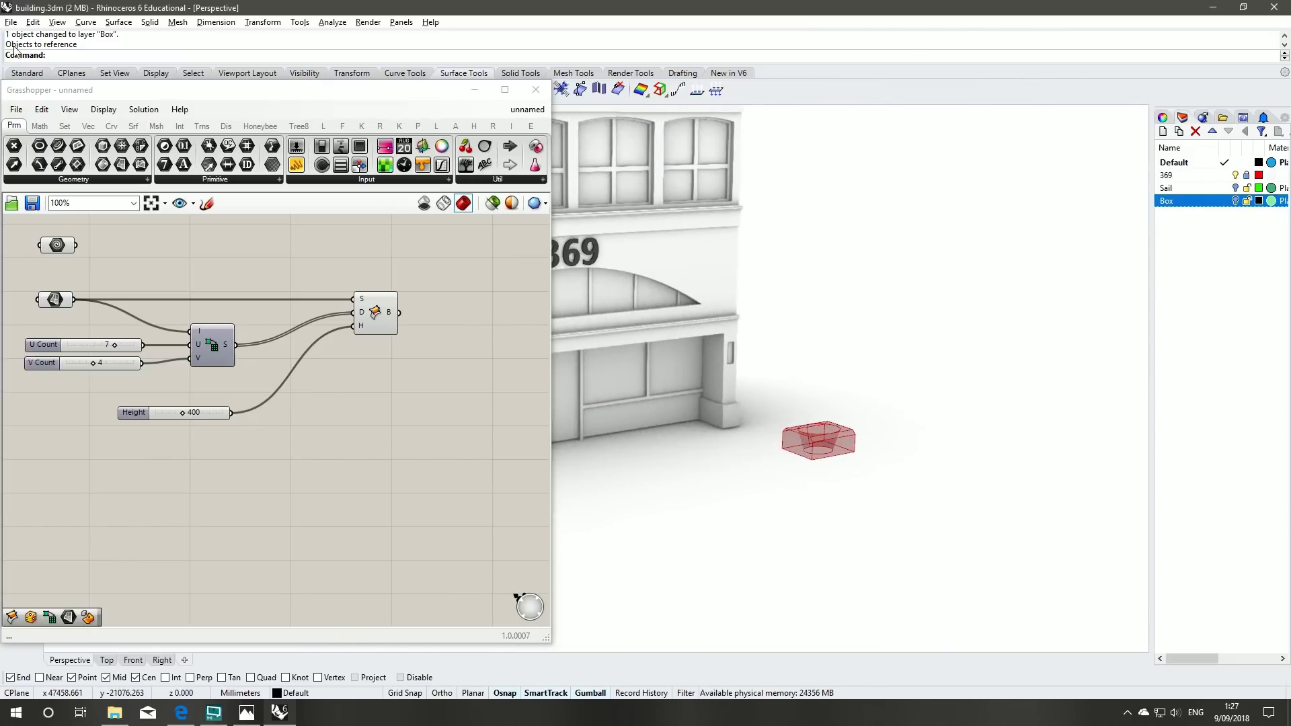
# - Add a Bounding Box component above the surface box component and connect the geometry parameter to its content input
pyautogui.click(133, 126)
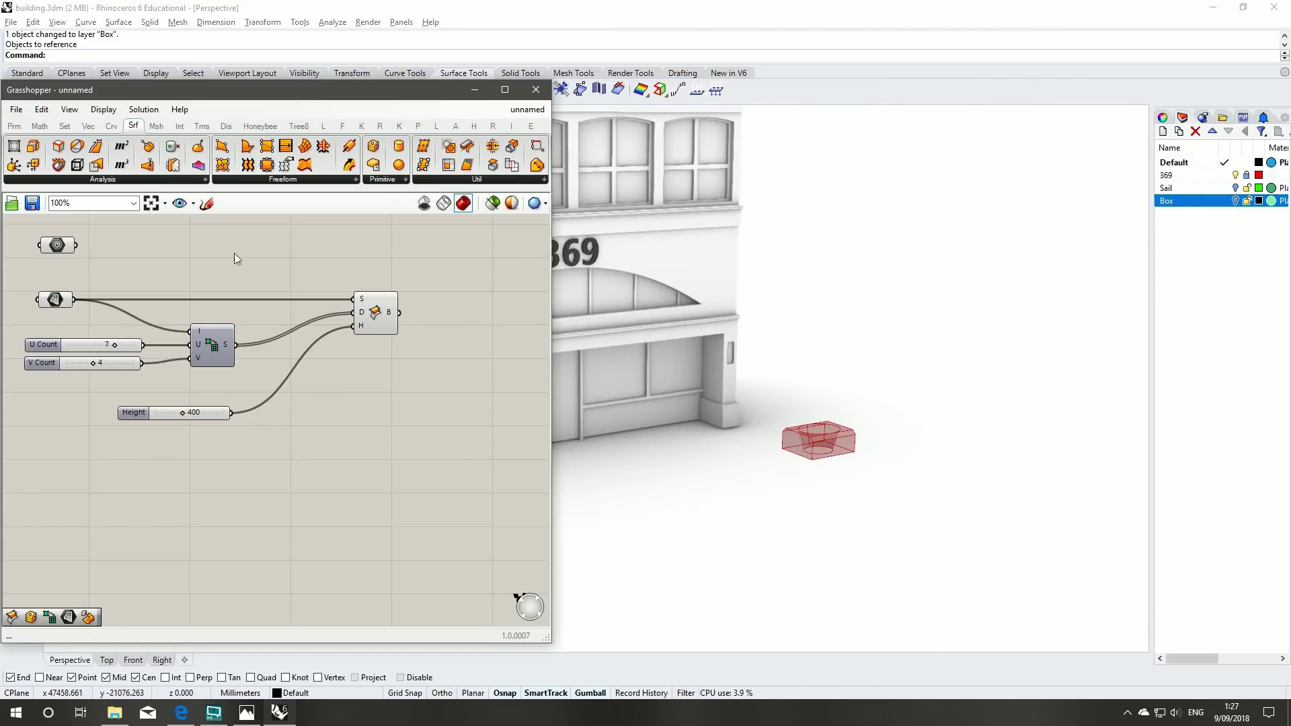
pyautogui.click(386, 179)
pyautogui.moveTo(293, 232); pyautogui.dragTo(292, 233)
pyautogui.moveTo(74, 245); pyautogui.dragTo(379, 269)
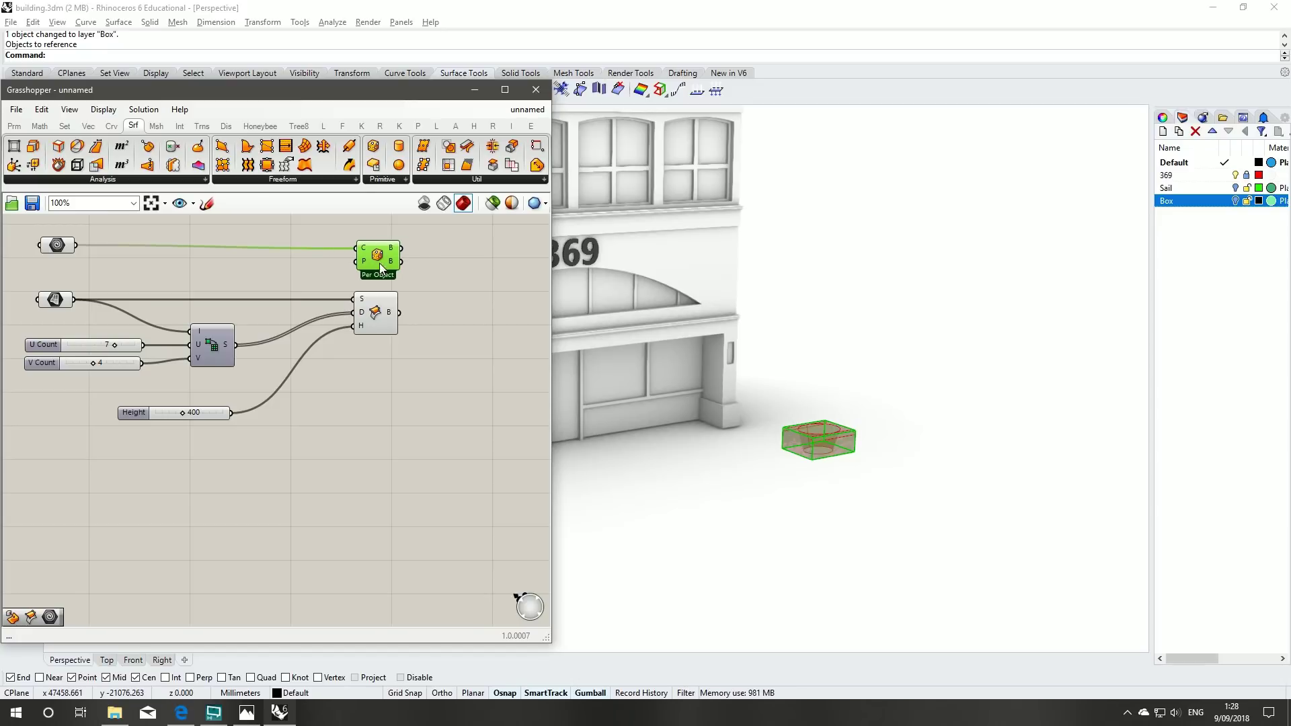
pyautogui.click(433, 250)
pyautogui.moveTo(433, 250); pyautogui.dragTo(388, 257, button='right')
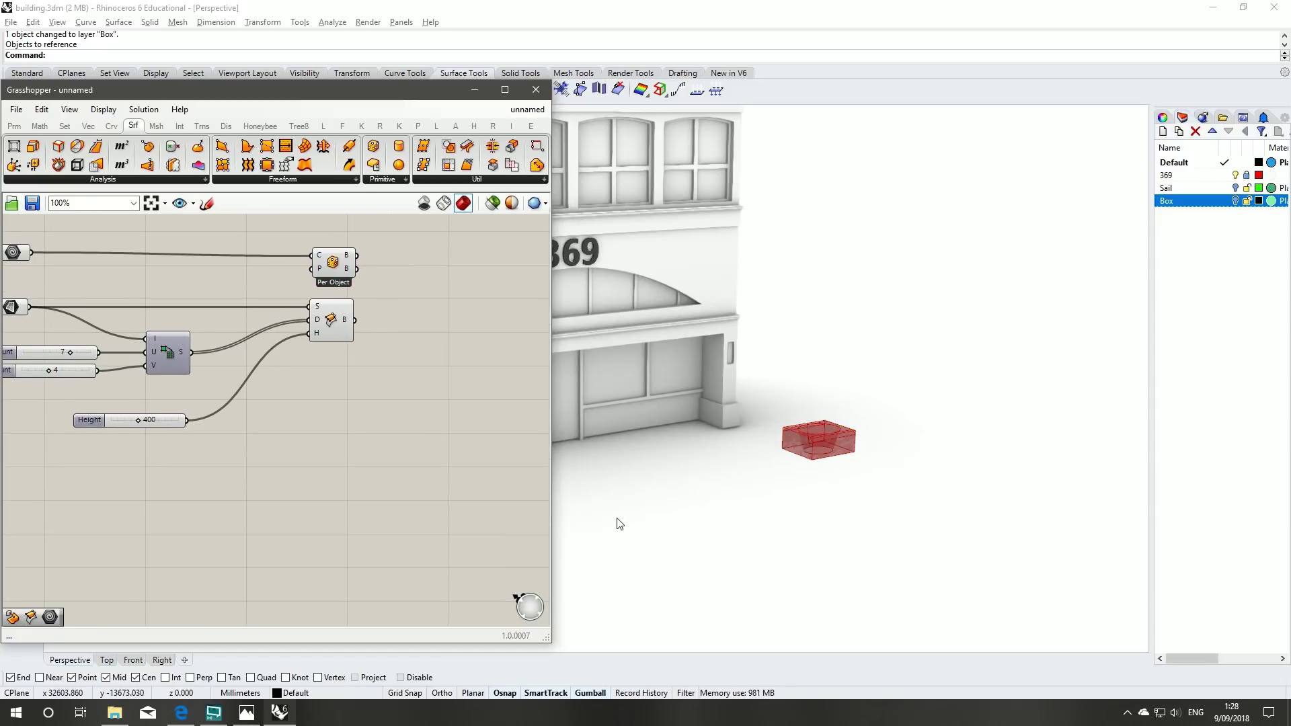
# - Add a Box Morph component, connecting the geometry parameter to its geometry input and the bounding box to its reference input
pyautogui.moveTo(309, 225); pyautogui.dragTo(378, 230, button='right')
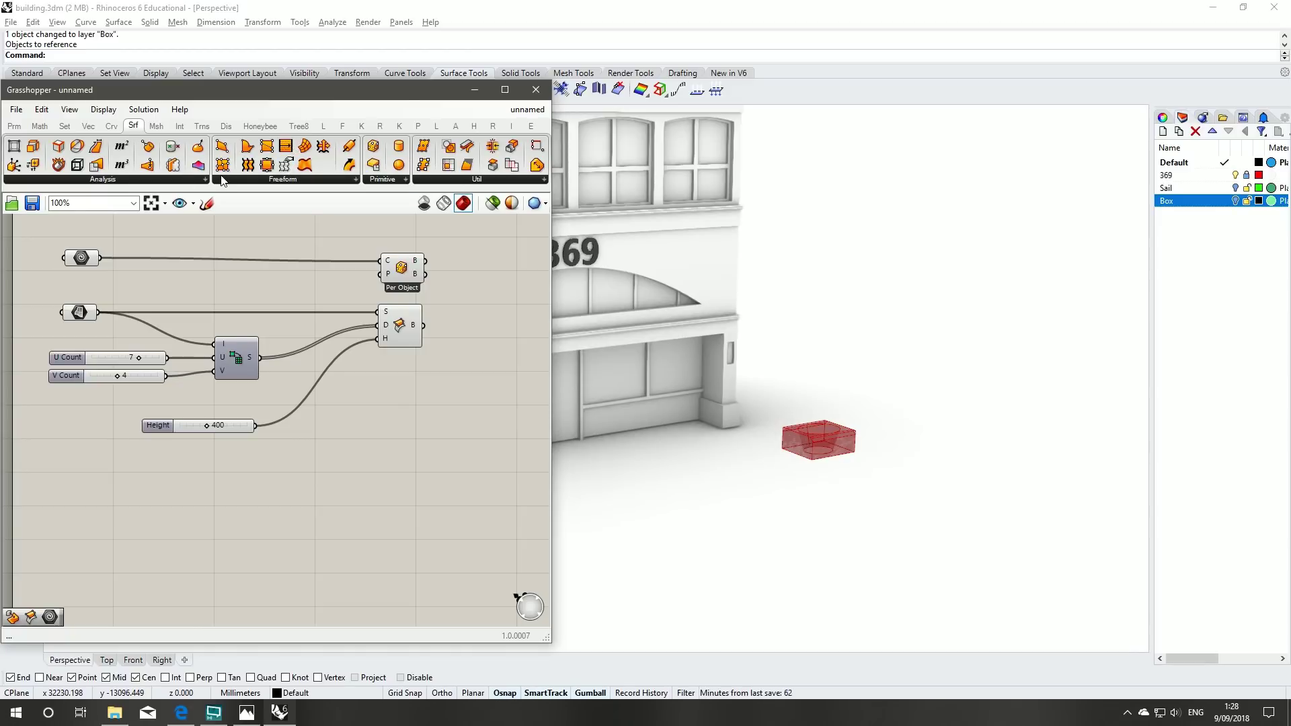
pyautogui.click(201, 125)
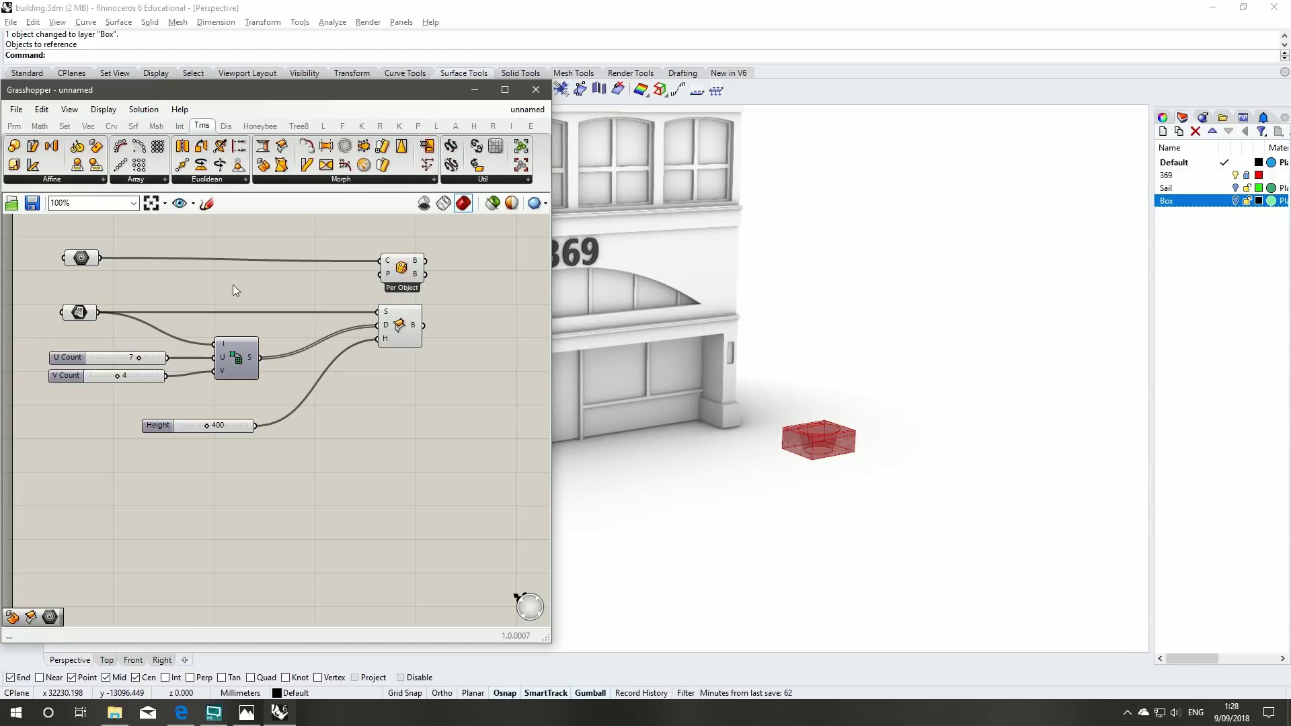
pyautogui.moveTo(455, 248); pyautogui.dragTo(494, 254)
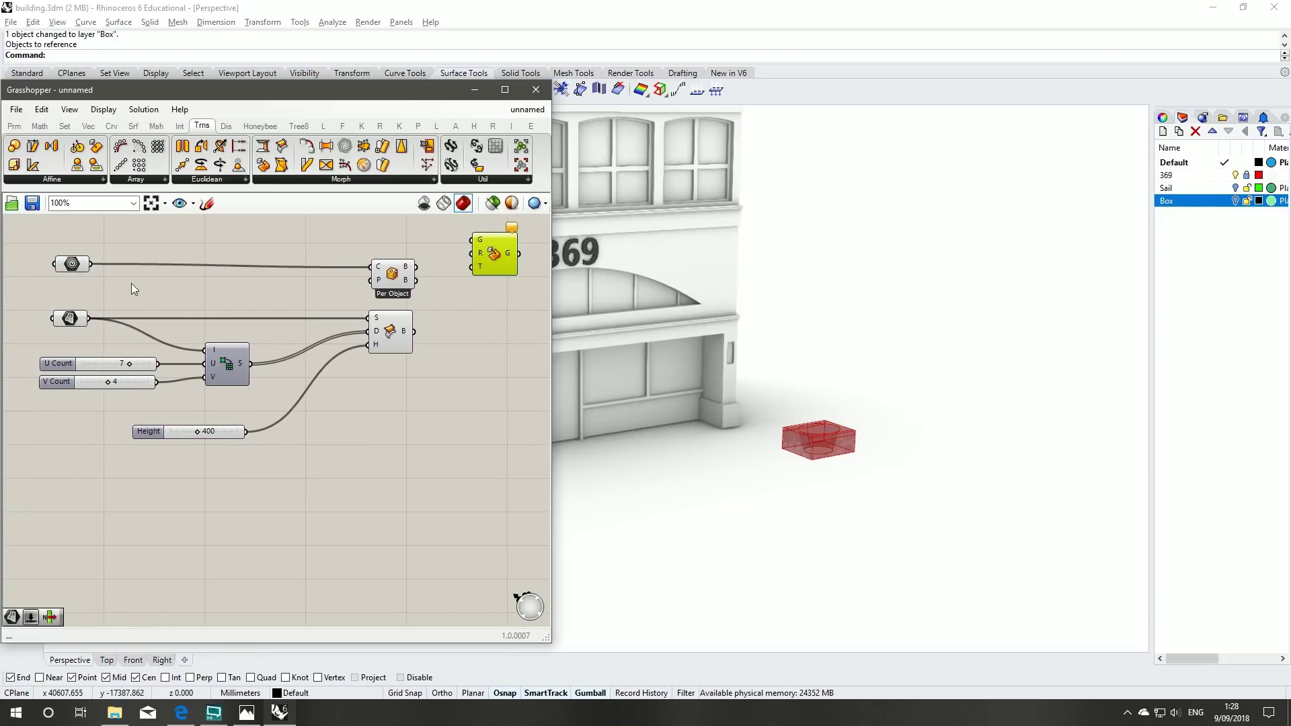
pyautogui.moveTo(89, 264); pyautogui.dragTo(475, 240)
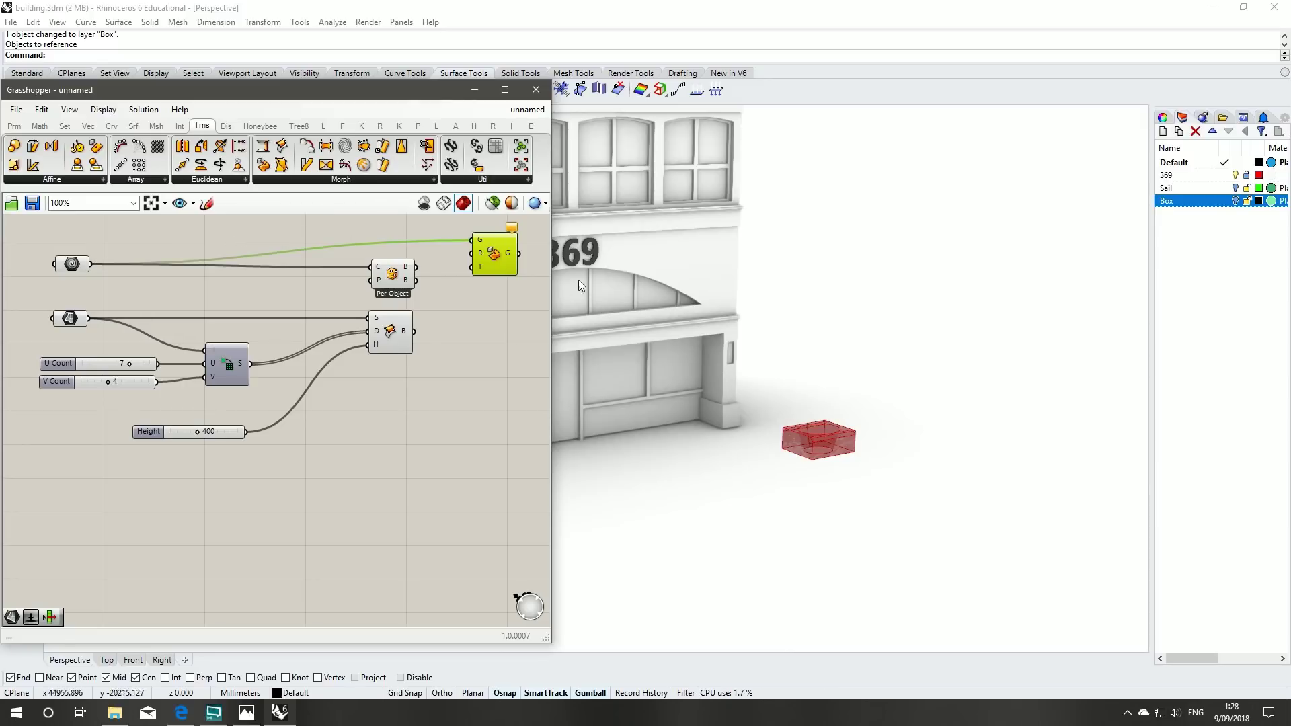
pyautogui.moveTo(390, 286); pyautogui.dragTo(478, 256)
pyautogui.click(499, 324)
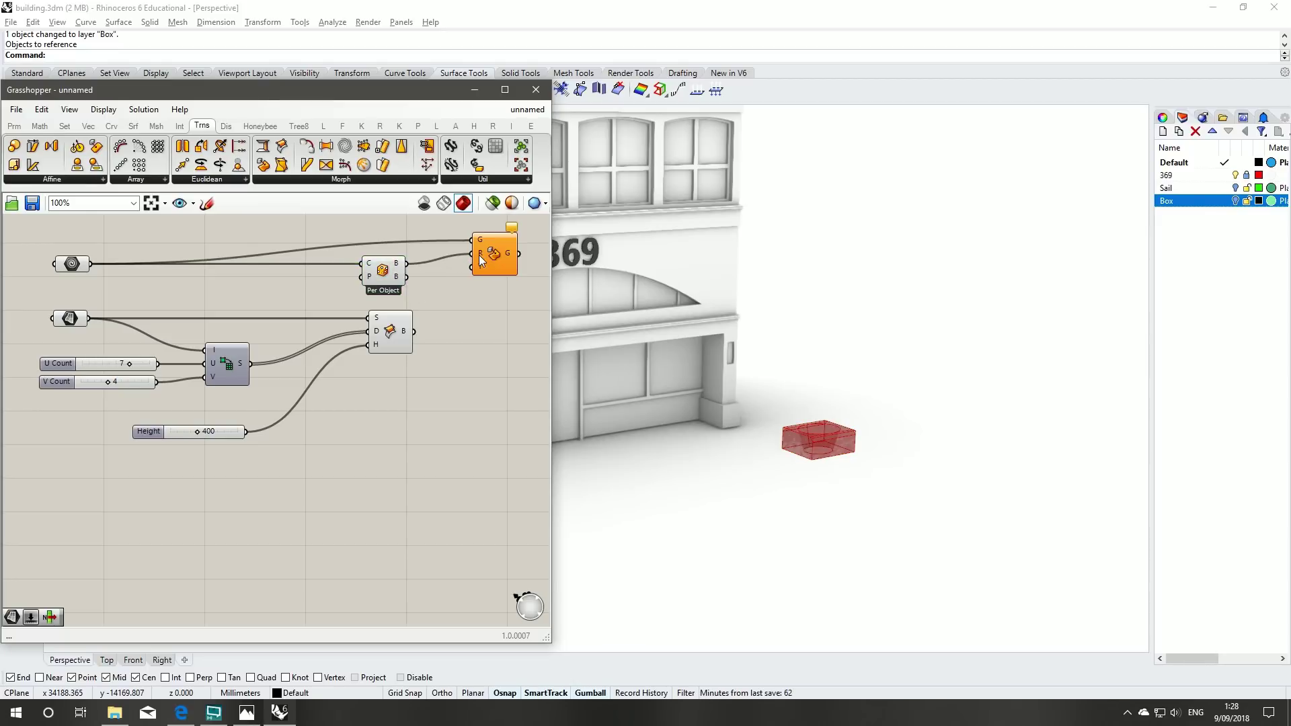
# - Connect the surface box output to the Box Morph target input and bring the morphed modules on the facade into view
pyautogui.click(401, 343)
pyautogui.moveTo(414, 331); pyautogui.dragTo(469, 277)
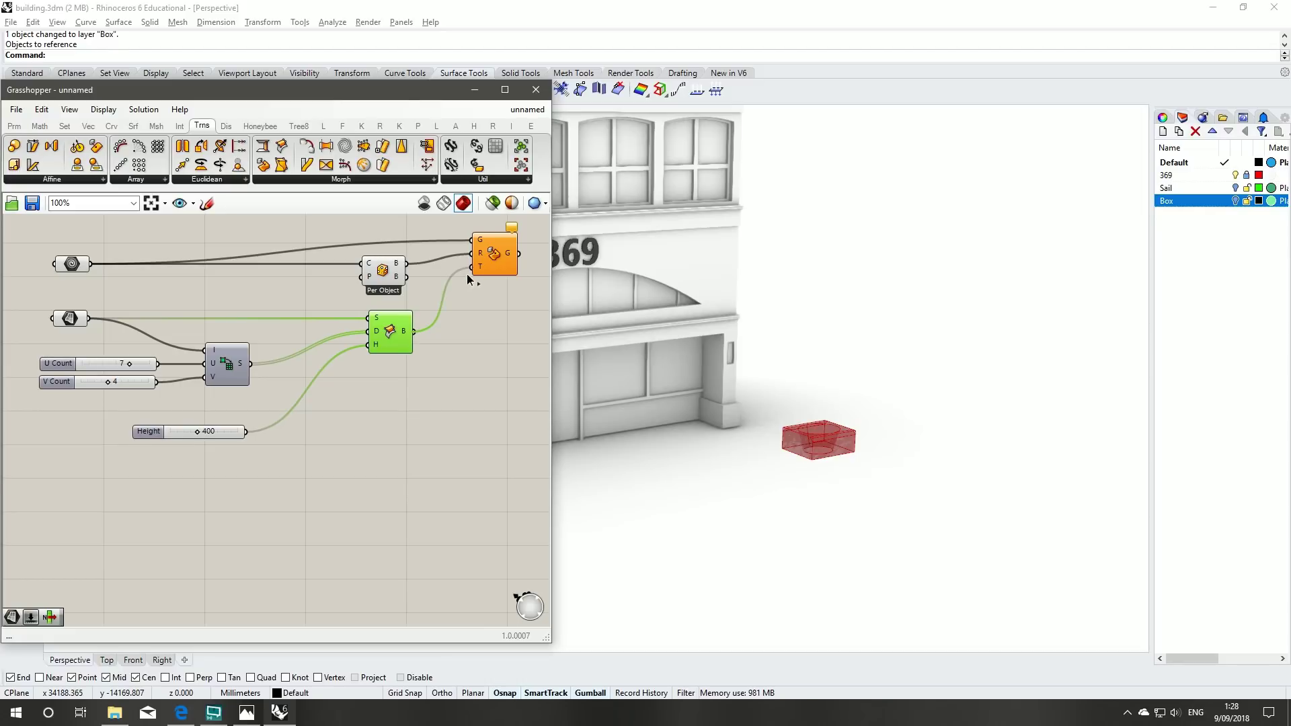
pyautogui.moveTo(478, 268)
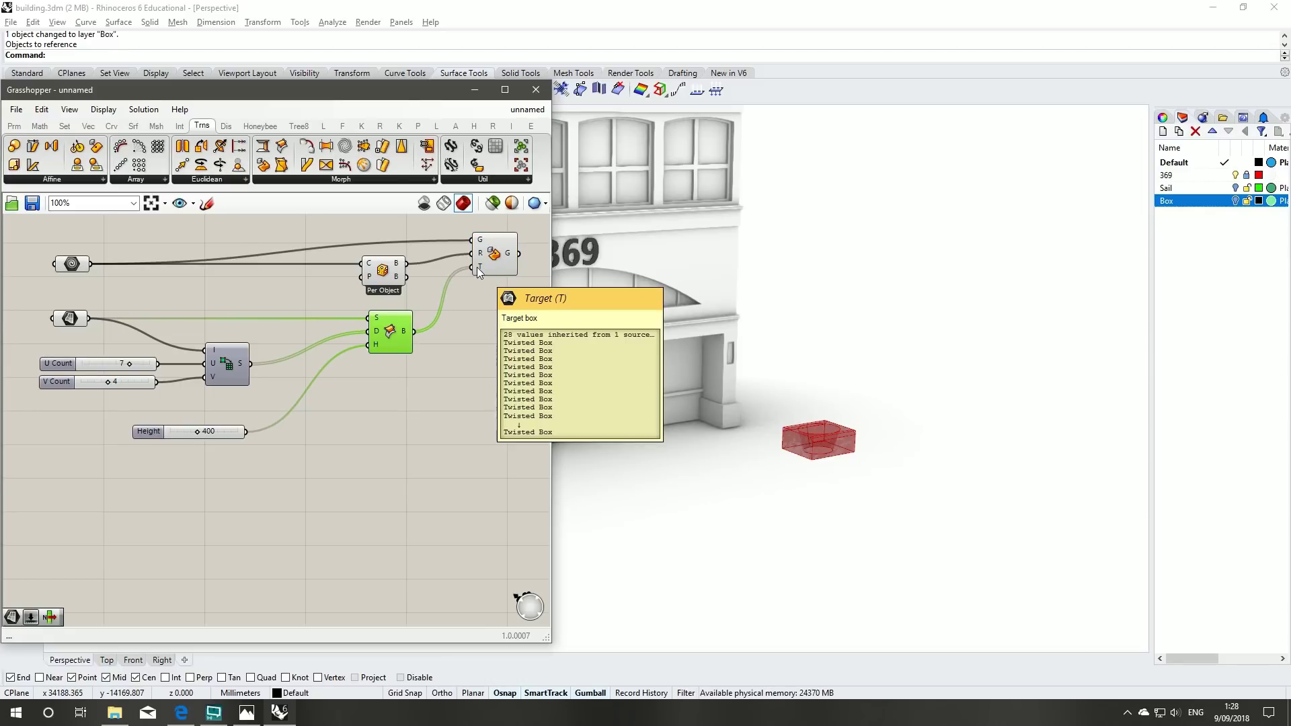
pyautogui.click(482, 330)
pyautogui.keyDown('shift'); pyautogui.moveTo(659, 289); pyautogui.dragTo(834, 425, button='right'); pyautogui.keyUp('shift')
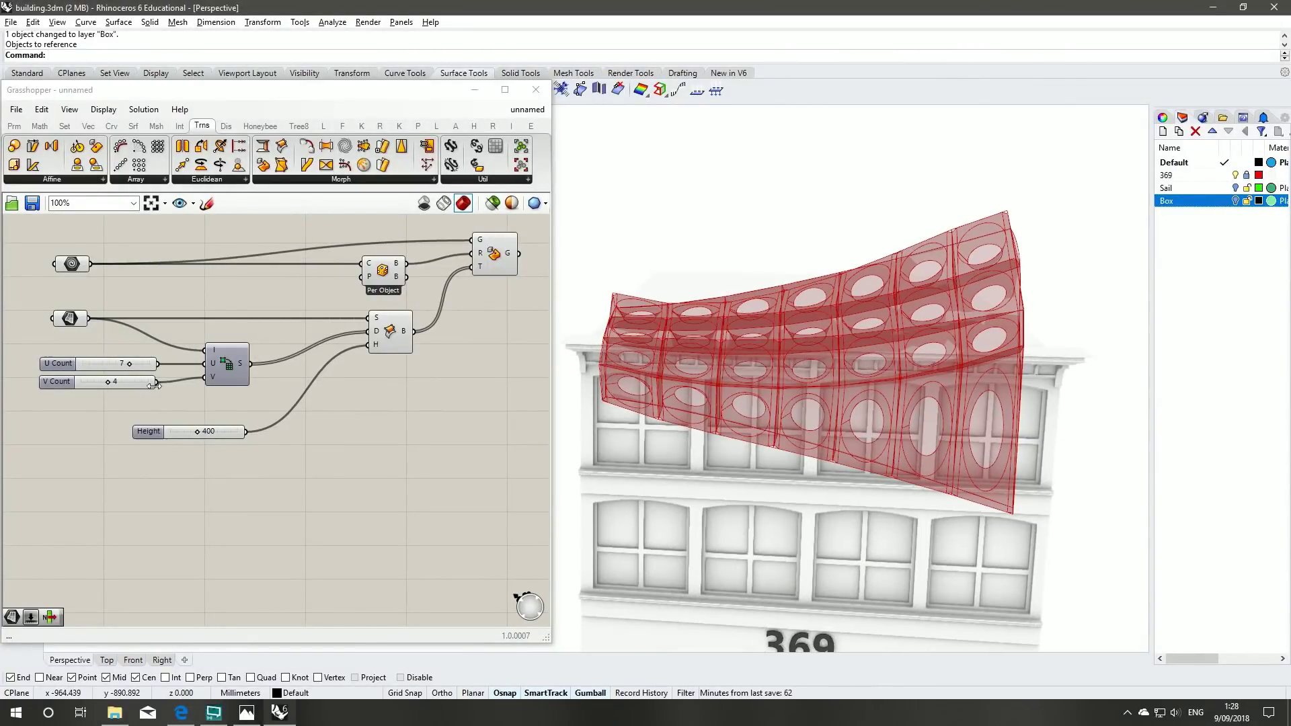
# - Set the U Count to 8 and the V Count to 6 for the surface division
pyautogui.click(100, 388)
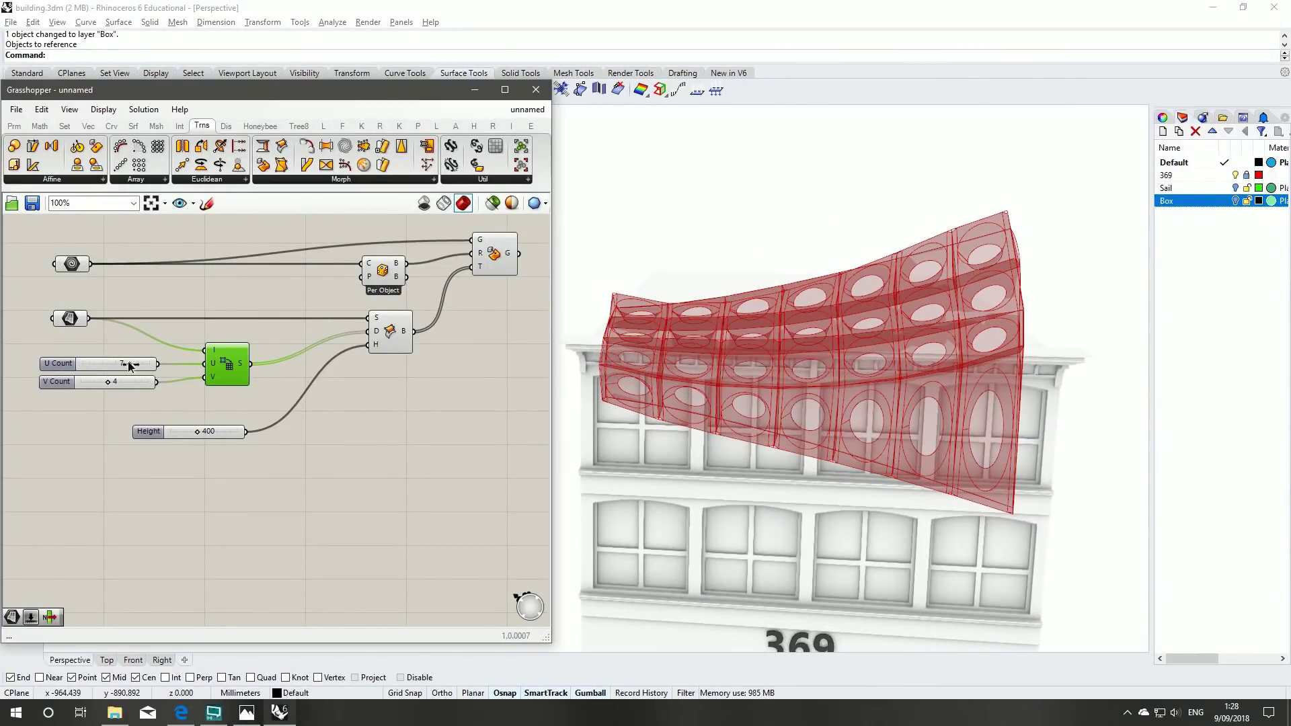
pyautogui.moveTo(137, 365); pyautogui.dragTo(138, 365)
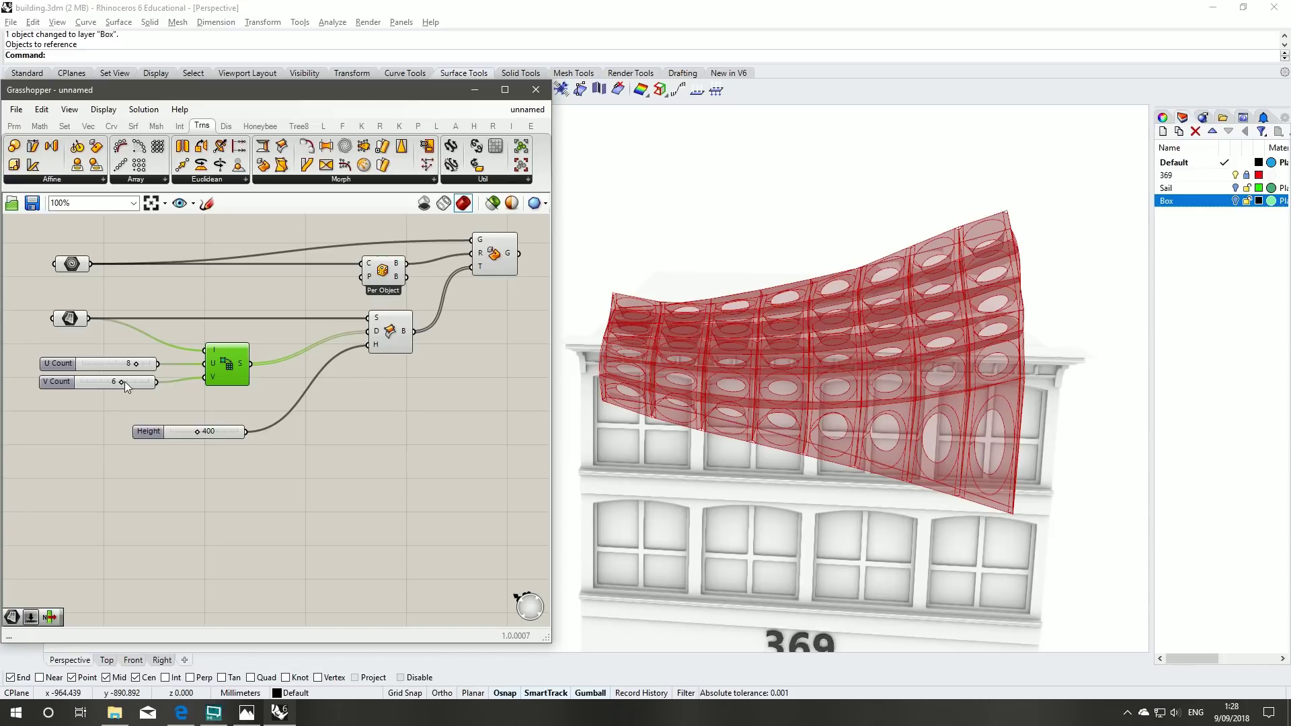
pyautogui.moveTo(632, 371); pyautogui.dragTo(1025, 323, button='right')
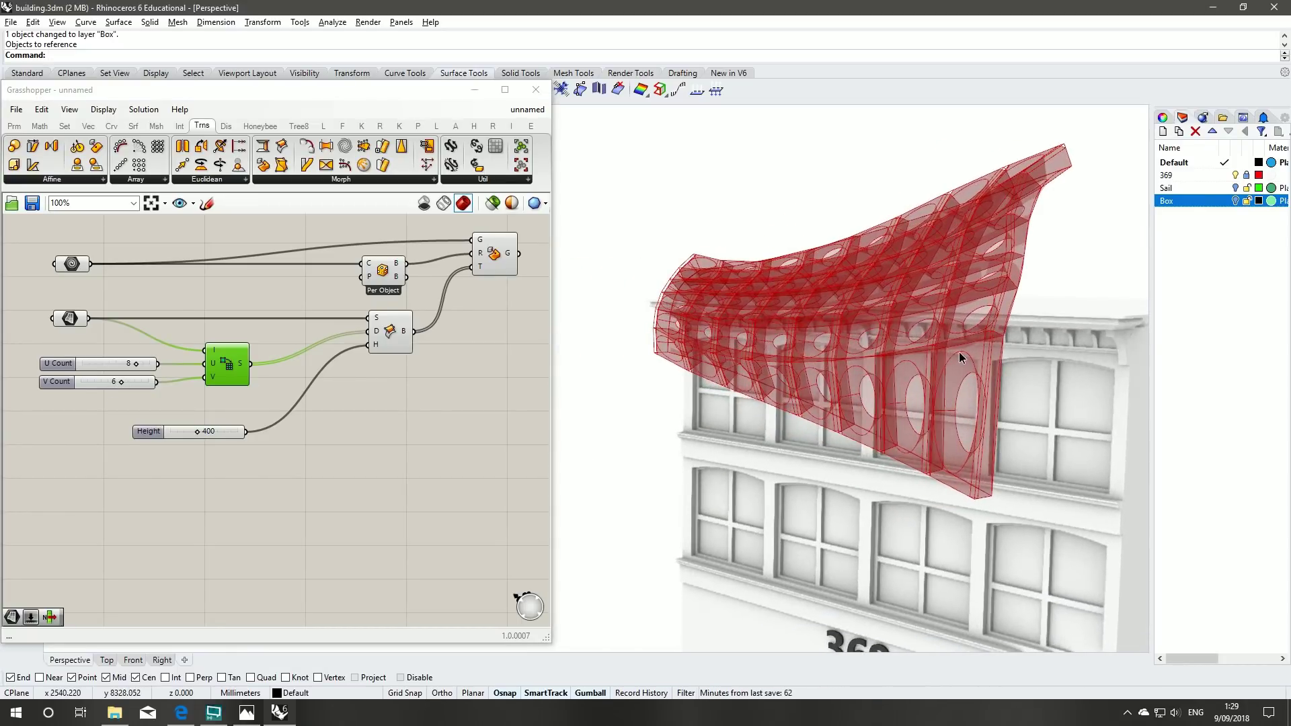
# - Turn on the Sail layer and raise the control point at the sail surface's lower right corner
pyautogui.click(1245, 189)
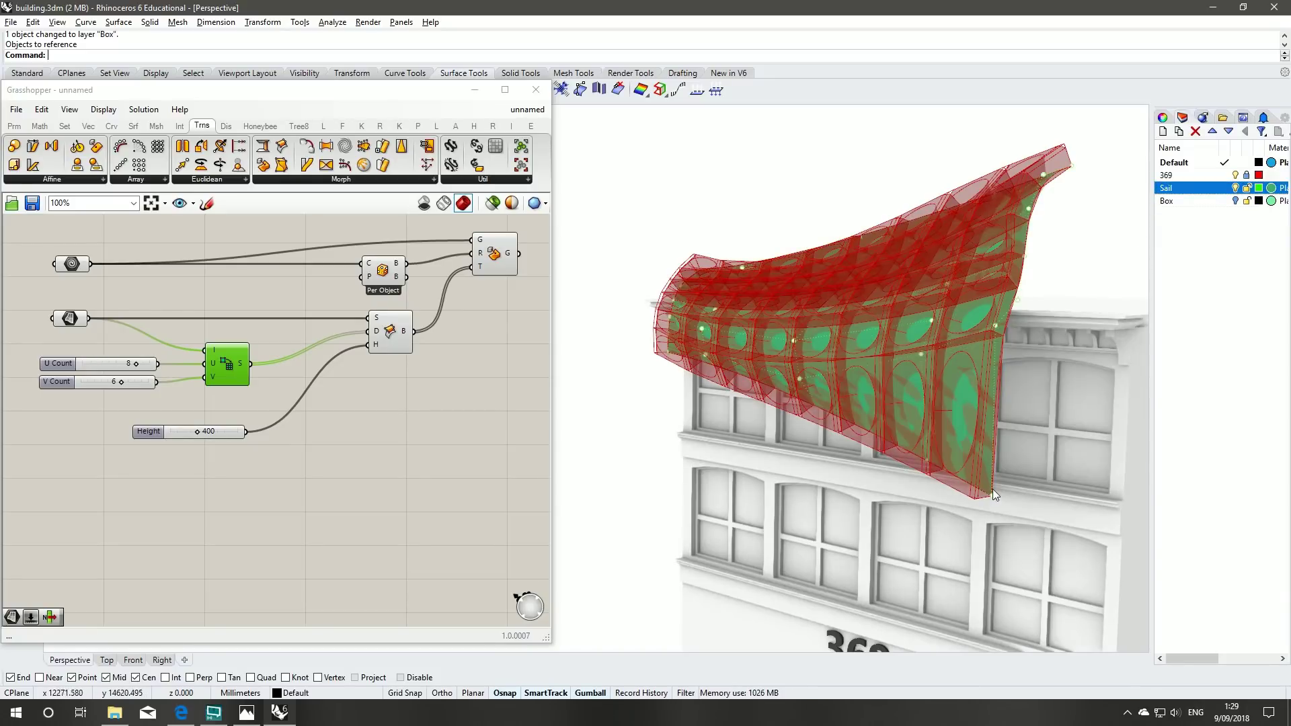
pyautogui.click(991, 493)
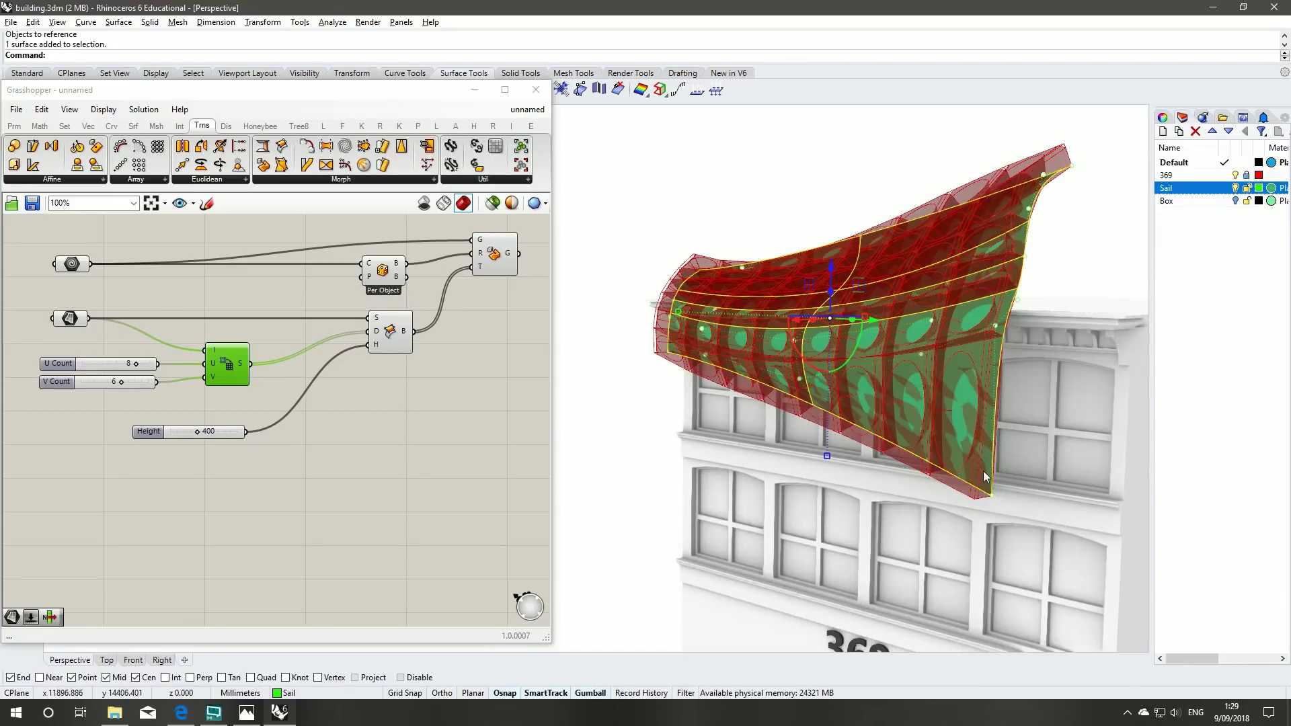
pyautogui.keyDown('ctrl'); pyautogui.keyDown('shift'); pyautogui.click(991, 494); pyautogui.keyUp('shift'); pyautogui.keyUp('ctrl')
pyautogui.moveTo(992, 471); pyautogui.dragTo(999, 365)
pyautogui.moveTo(816, 359); pyautogui.dragTo(867, 409, button='right')
pyautogui.moveTo(868, 409); pyautogui.dragTo(840, 363, button='right')
pyautogui.keyDown('shift'); pyautogui.moveTo(941, 377); pyautogui.dragTo(987, 551, button='right'); pyautogui.keyUp('shift')
pyautogui.moveTo(850, 429); pyautogui.dragTo(971, 373, button='right')
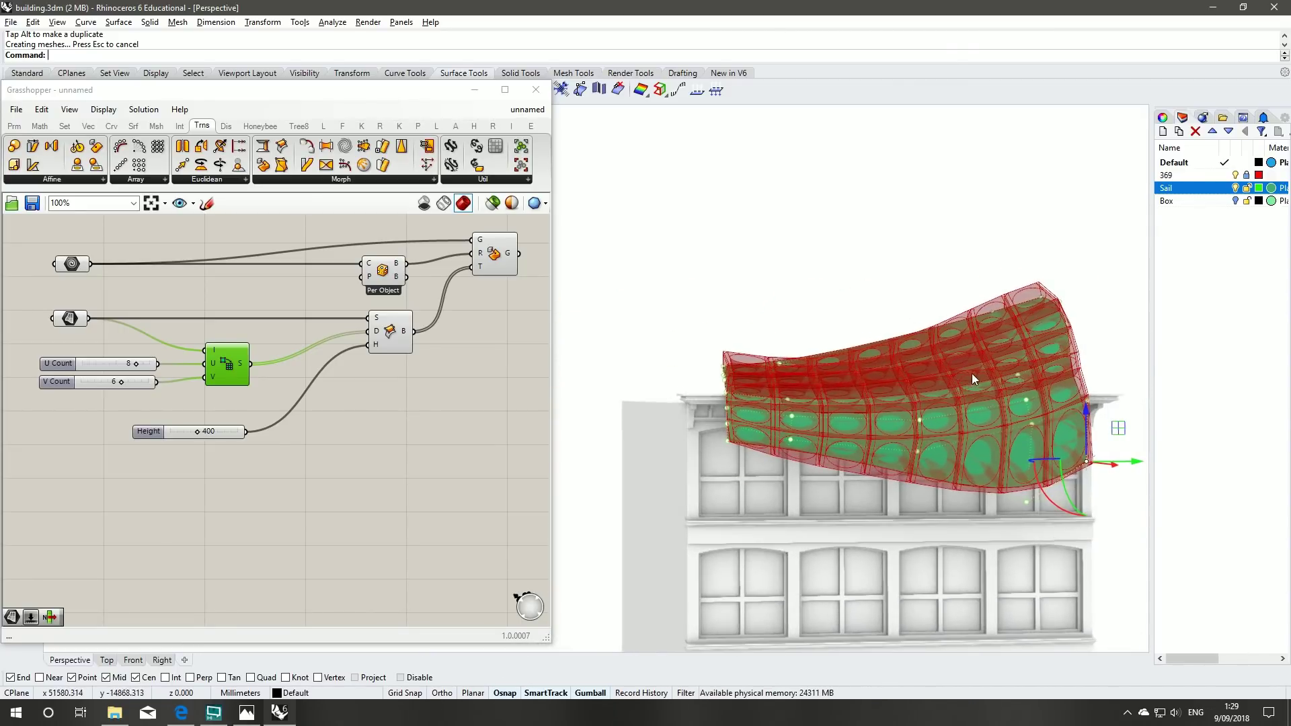
# - Reshape the sail's lower edge by raising the control point near its right end slightly and lowering the one near its left end
pyautogui.click(1027, 501)
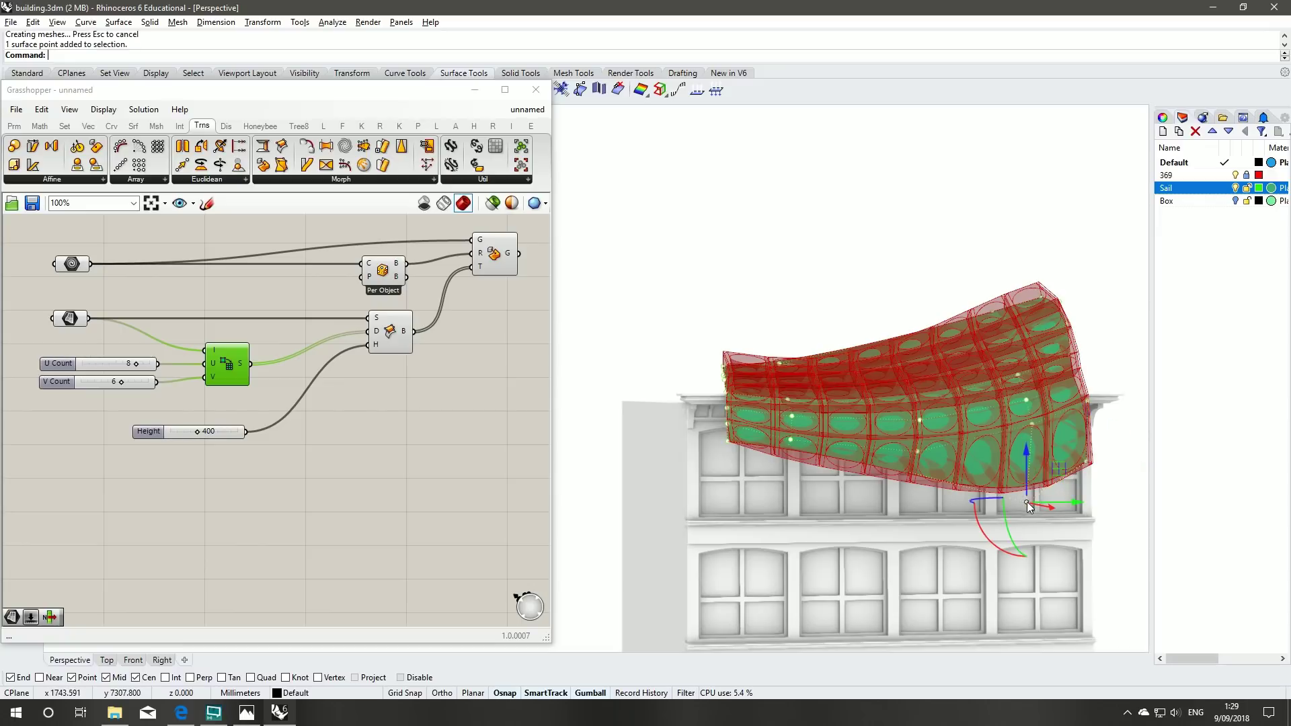
pyautogui.moveTo(1027, 469)
pyautogui.mouseDown()
pyautogui.moveTo(1029, 442)
pyautogui.moveTo(1034, 464)
pyautogui.mouseUp()
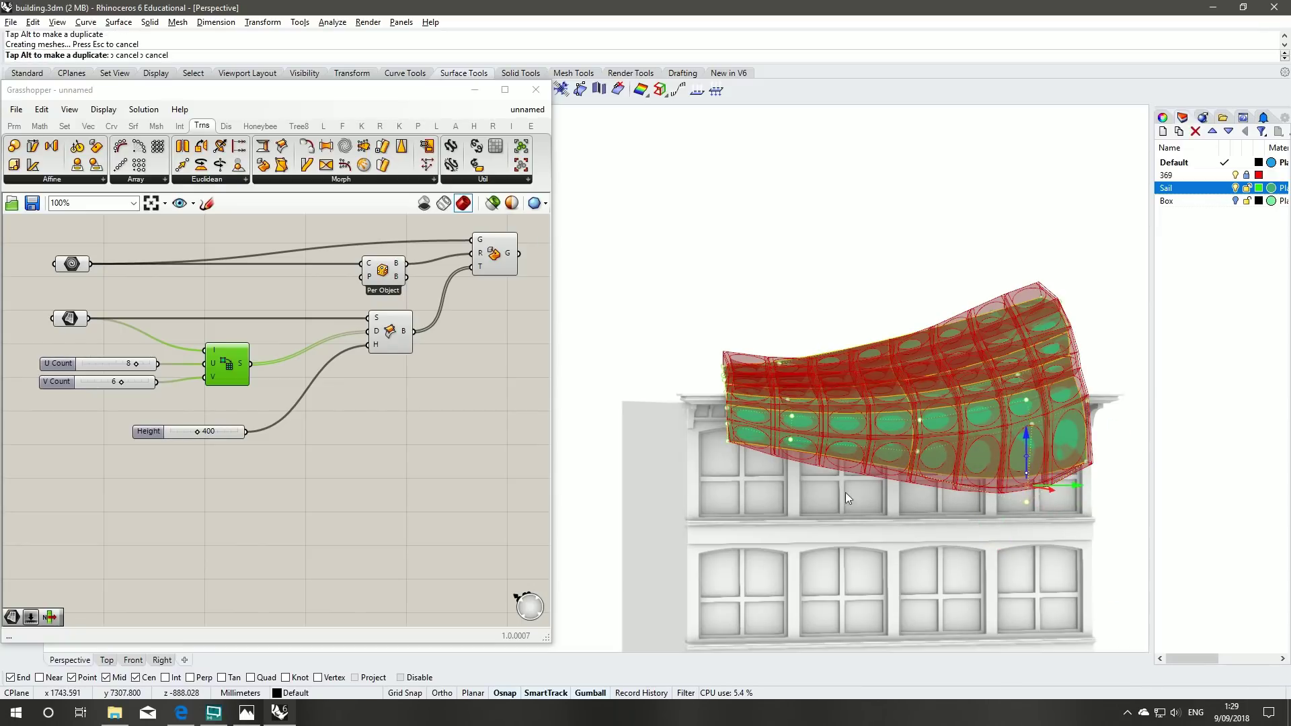
pyautogui.click(791, 440)
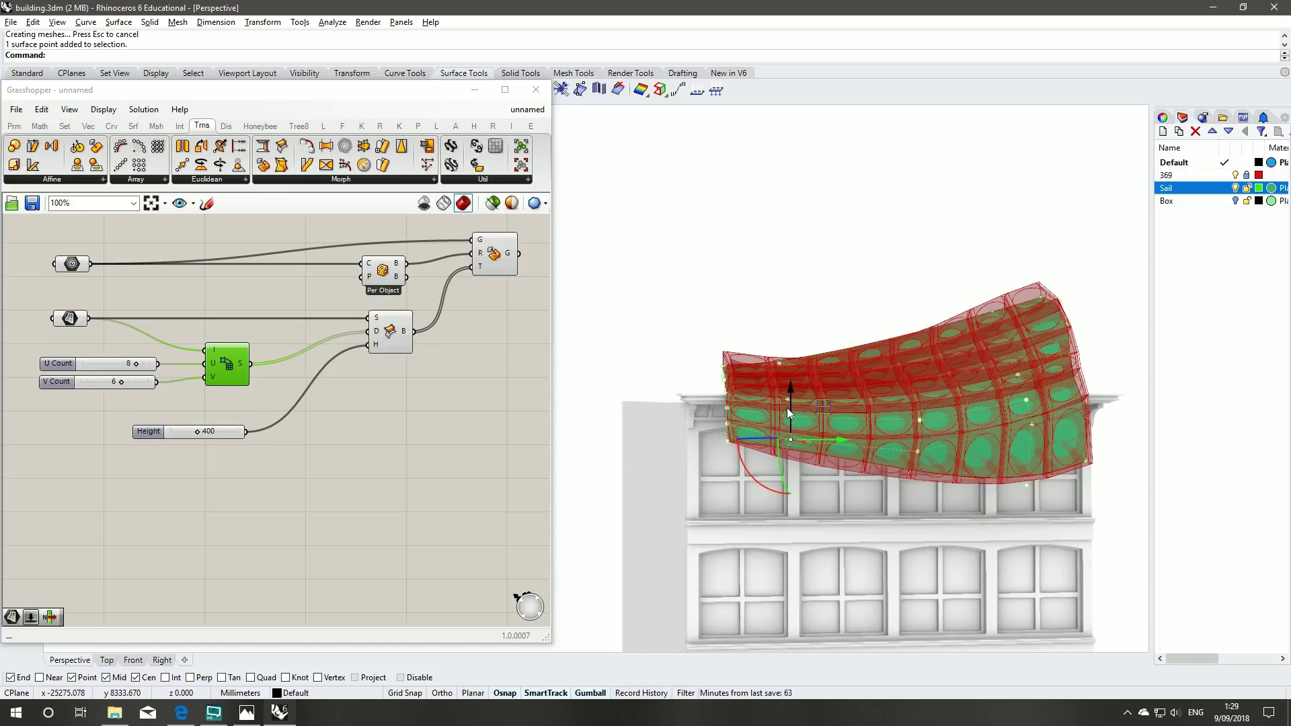
pyautogui.moveTo(789, 405); pyautogui.dragTo(788, 438)
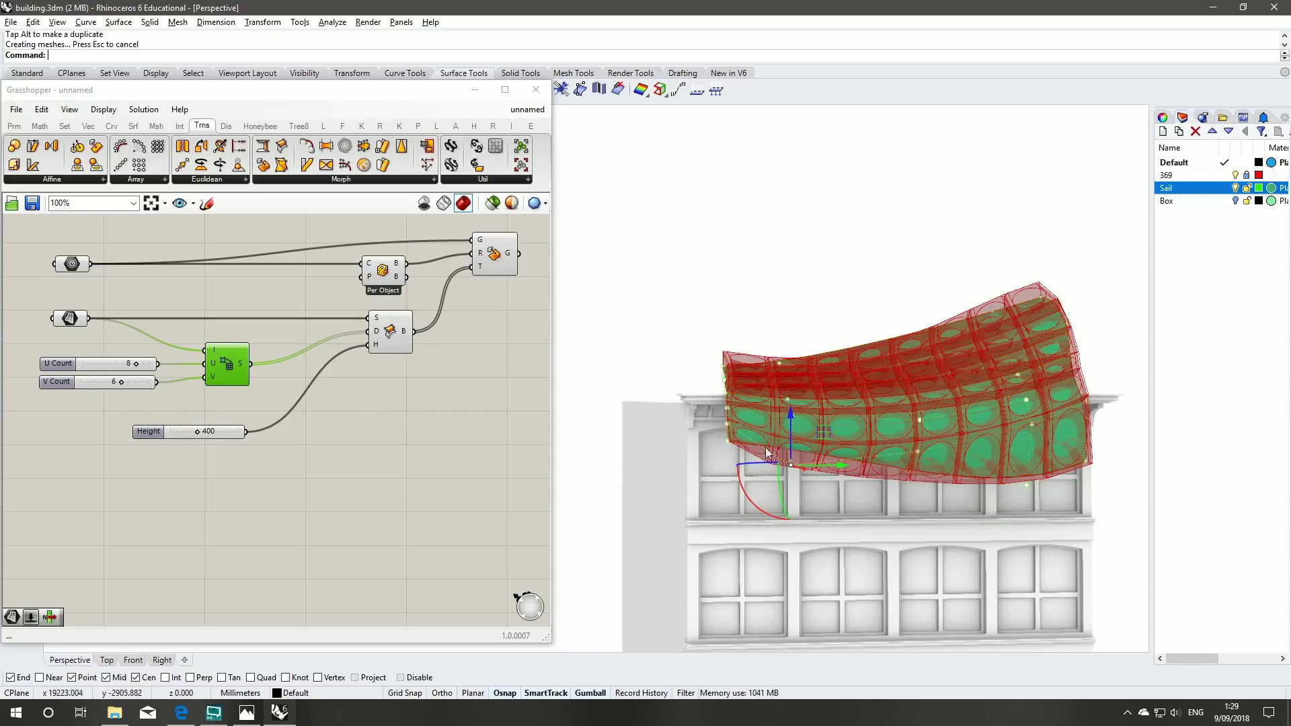
pyautogui.moveTo(732, 374); pyautogui.dragTo(925, 401, button='right')
pyautogui.moveTo(710, 439); pyautogui.dragTo(732, 520, button='right')
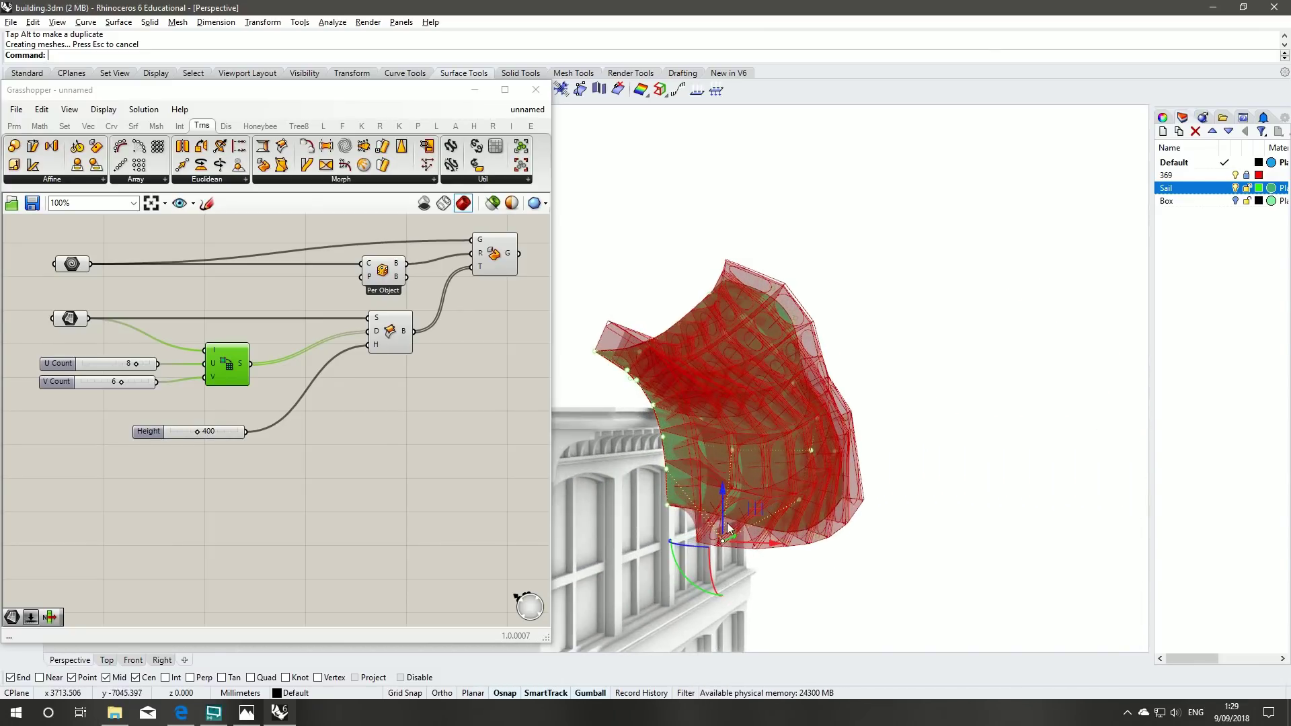
pyautogui.moveTo(869, 542); pyautogui.dragTo(982, 436, button='right')
pyautogui.scroll(5, 988, 432)
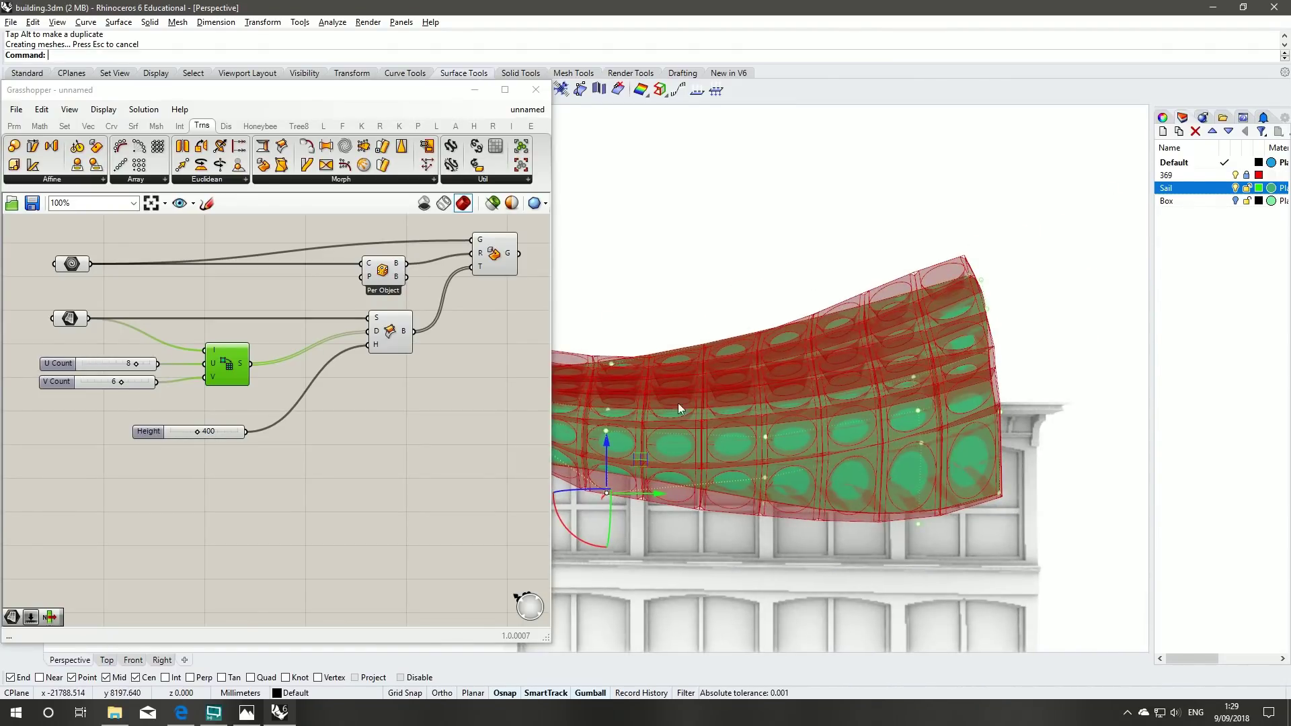
# - Set the U Count to 6 and view the whole building with the sail
pyautogui.click(136, 369)
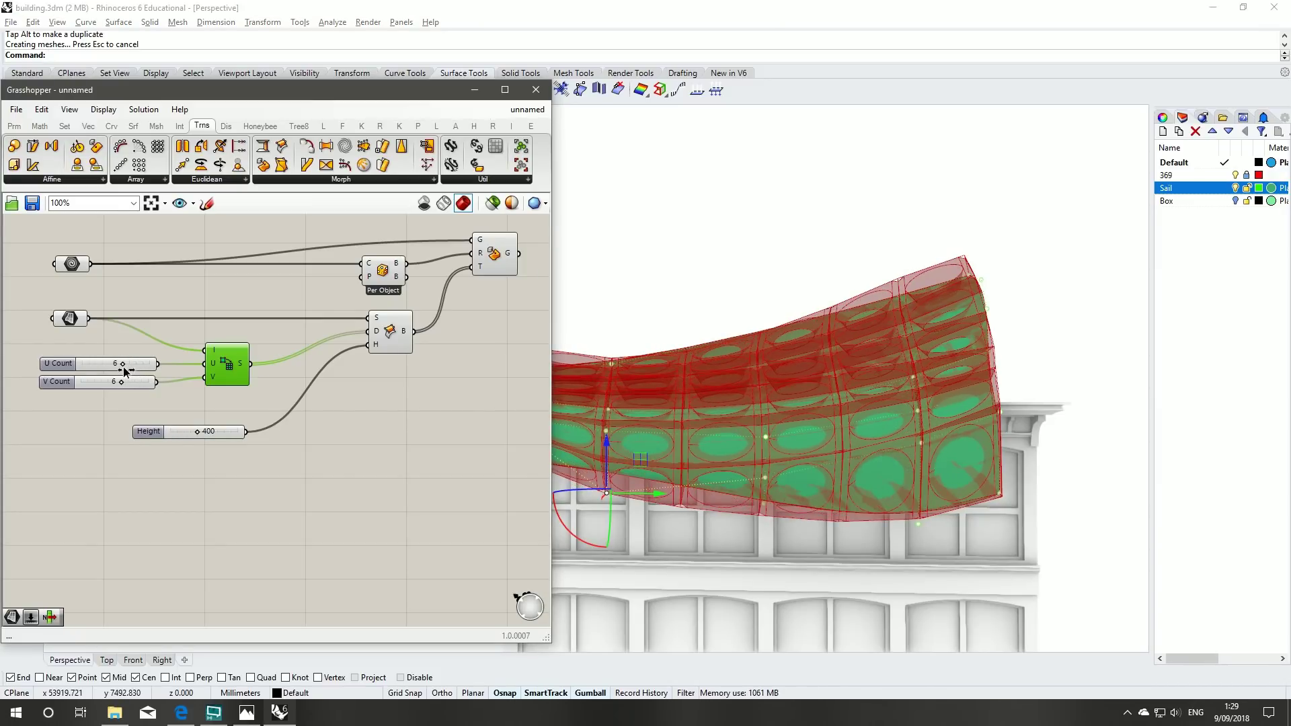
pyautogui.moveTo(644, 345); pyautogui.dragTo(828, 244, button='right')
pyautogui.scroll(-5, 798, 450)
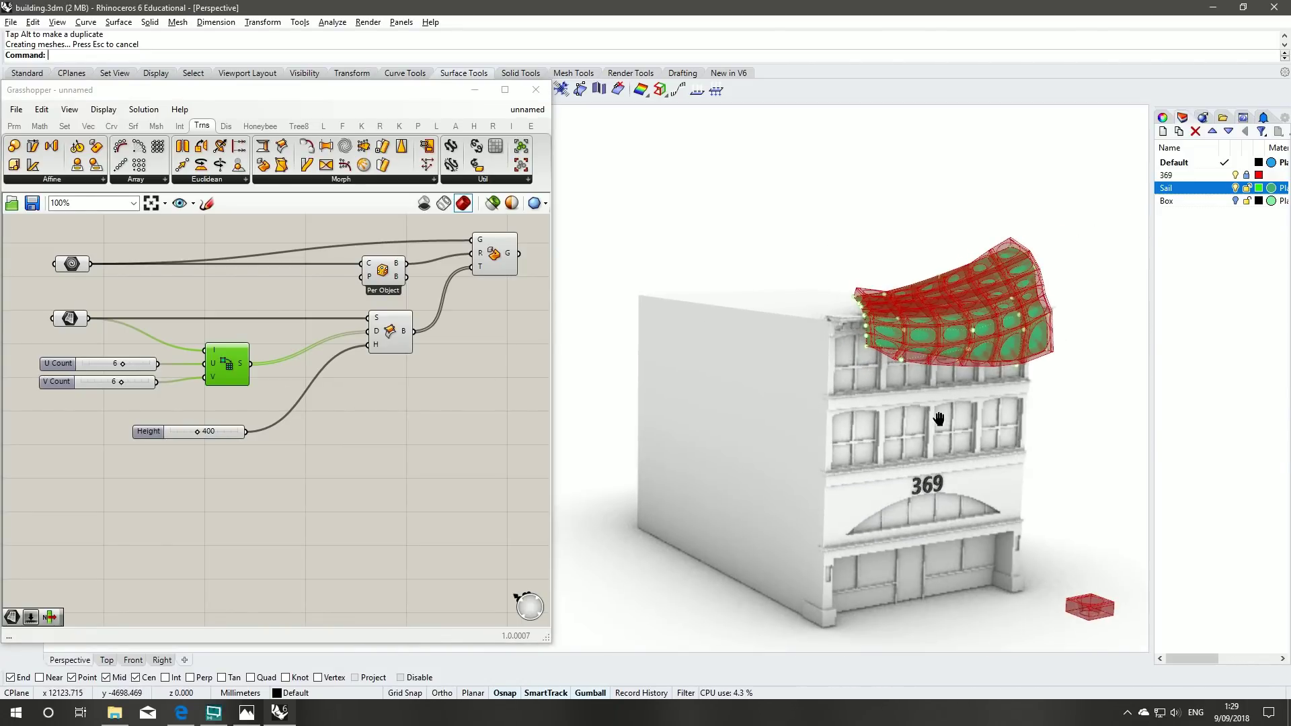
# - Turn off the preview of the geometry parameter and of the Bounding Box component
pyautogui.moveTo(143, 282); pyautogui.dragTo(16, 214)
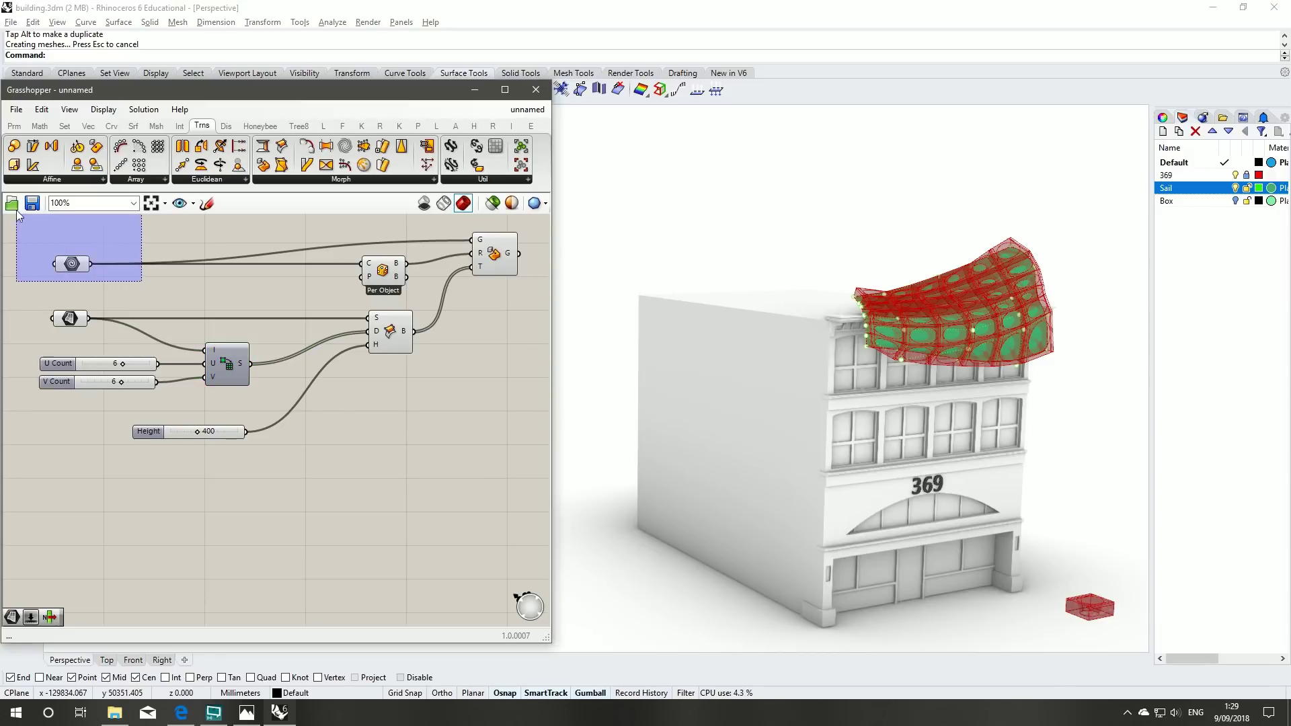
pyautogui.middleClick(93, 288)
pyautogui.click(134, 242)
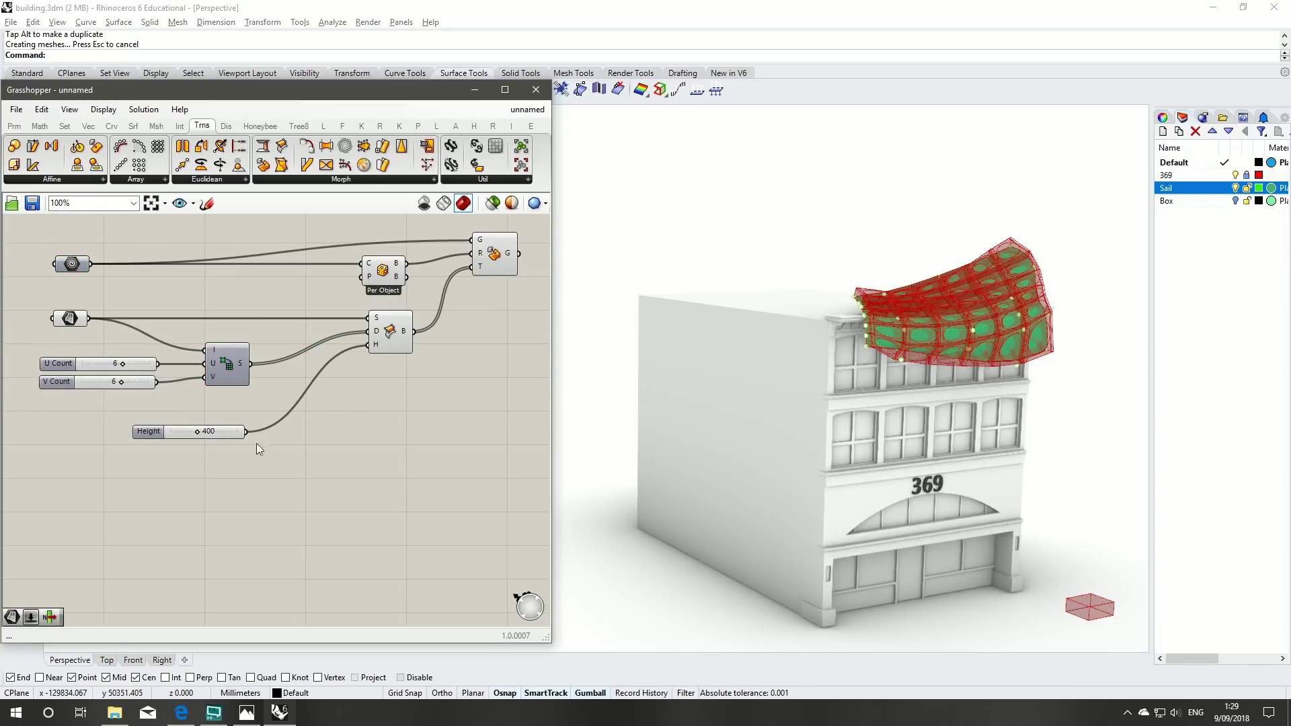
pyautogui.moveTo(434, 263); pyautogui.dragTo(293, 249)
pyautogui.middleClick(328, 261)
pyautogui.click(364, 228)
# - Bake the Box Morph result into the Rhino model with the default attributes
pyautogui.moveTo(480, 353); pyautogui.dragTo(365, 378, button='right')
pyautogui.click(401, 278)
pyautogui.rightClick(392, 277)
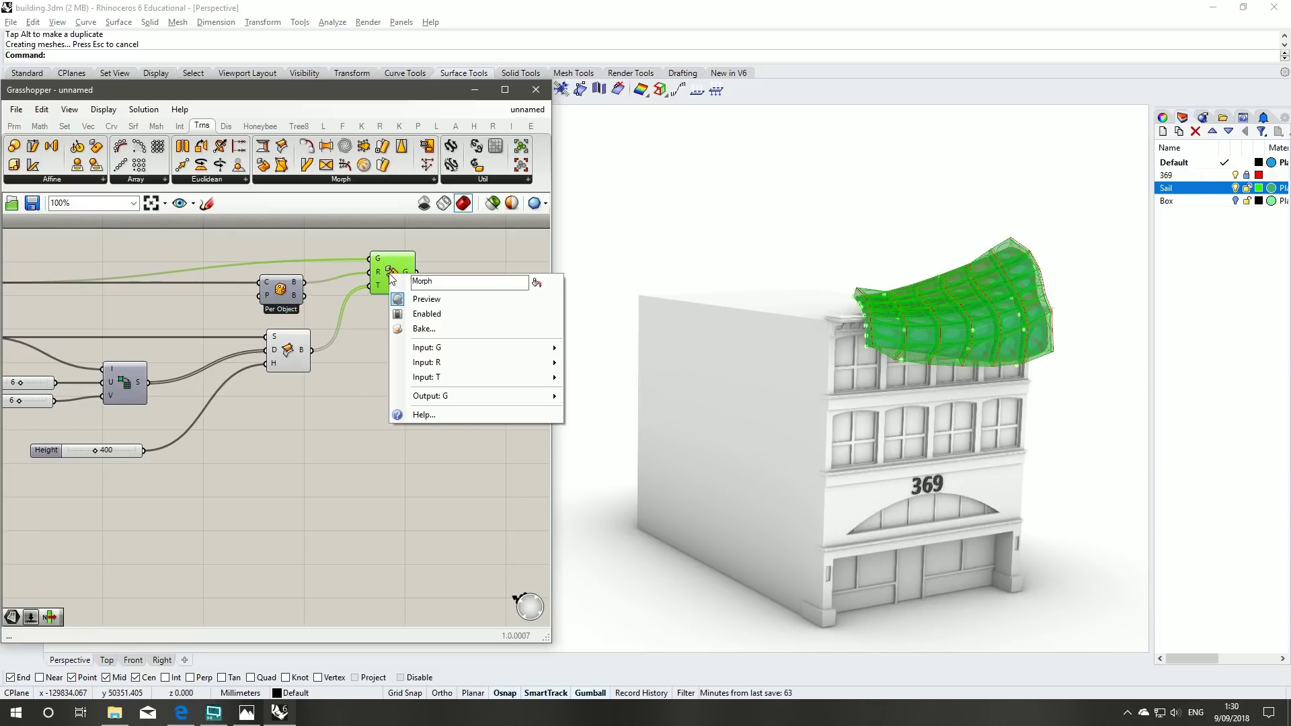
pyautogui.click(446, 325)
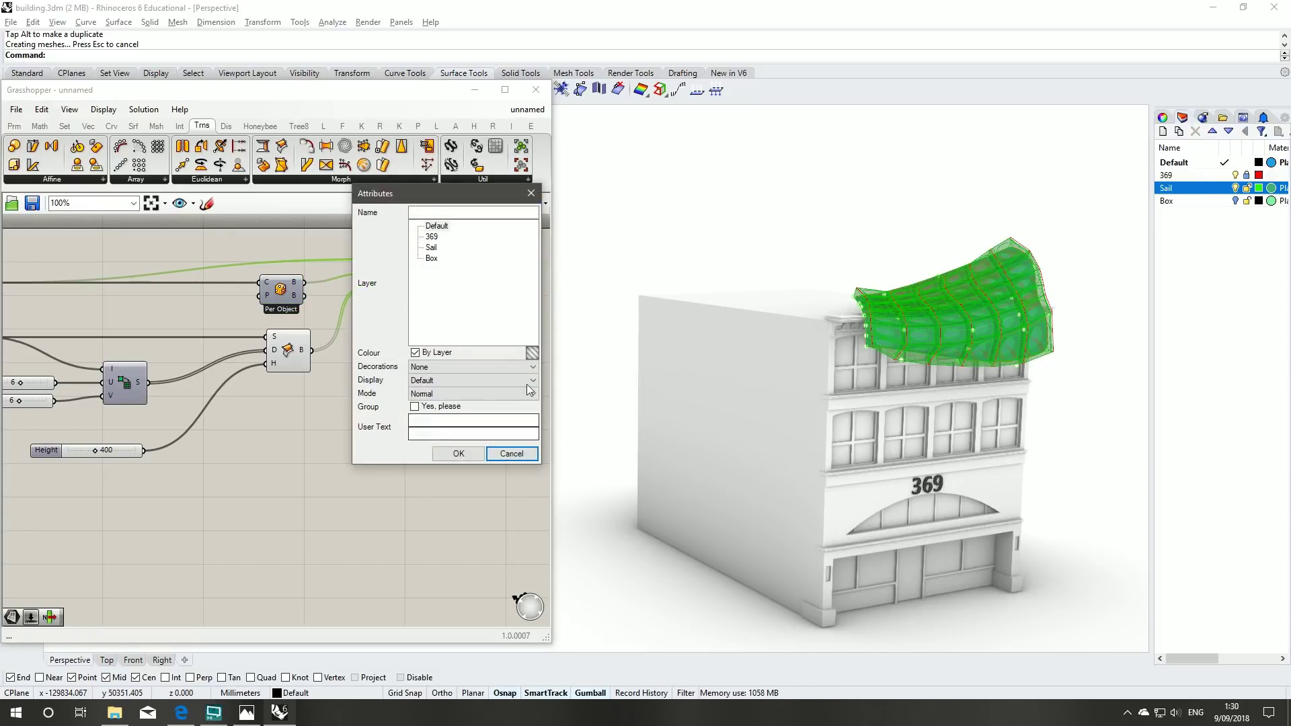
pyautogui.click(459, 454)
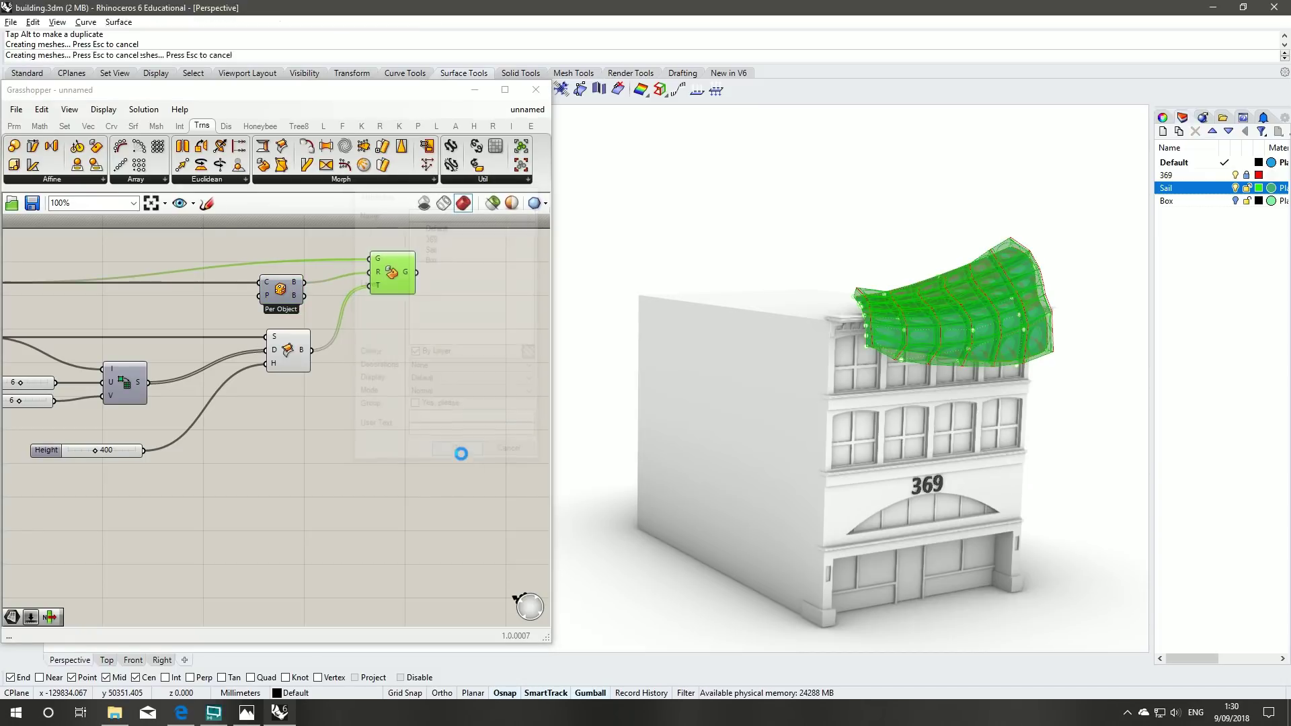
# - Turn off the Grasshopper preview, minimize its window and hide the Sail layer to show only the baked modules
pyautogui.click(425, 204)
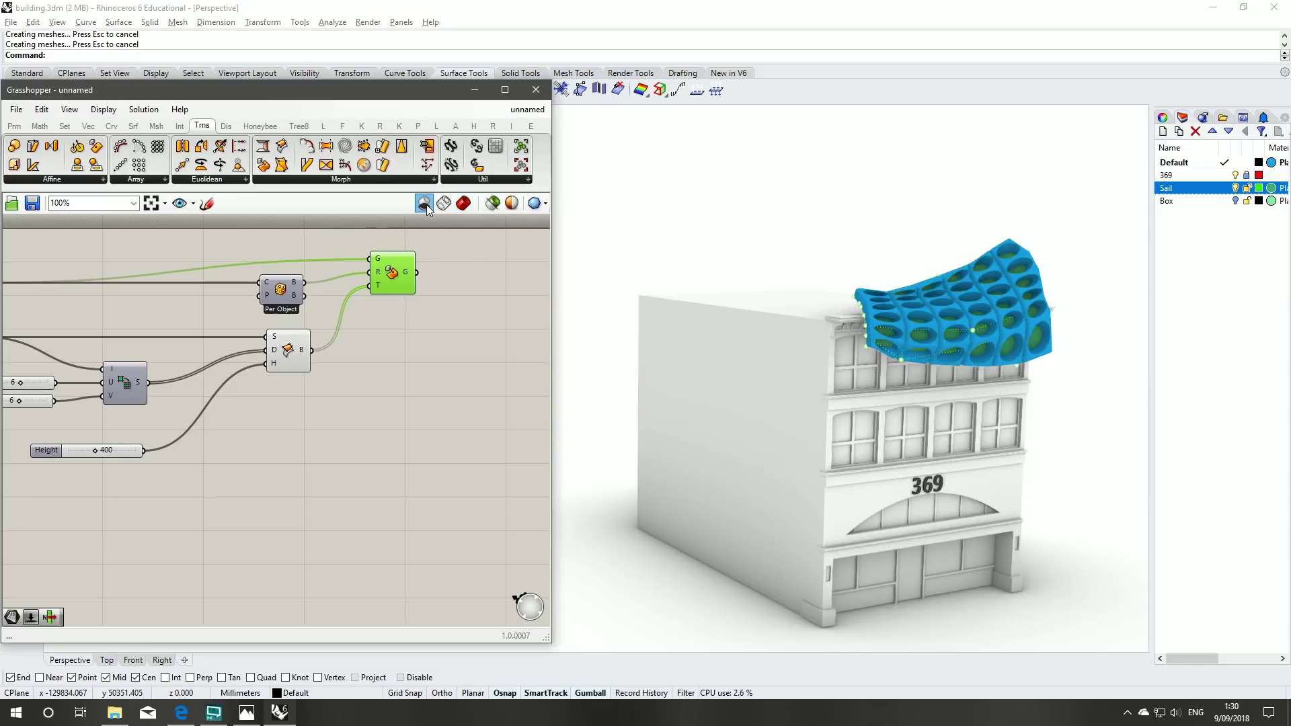
pyautogui.click(475, 91)
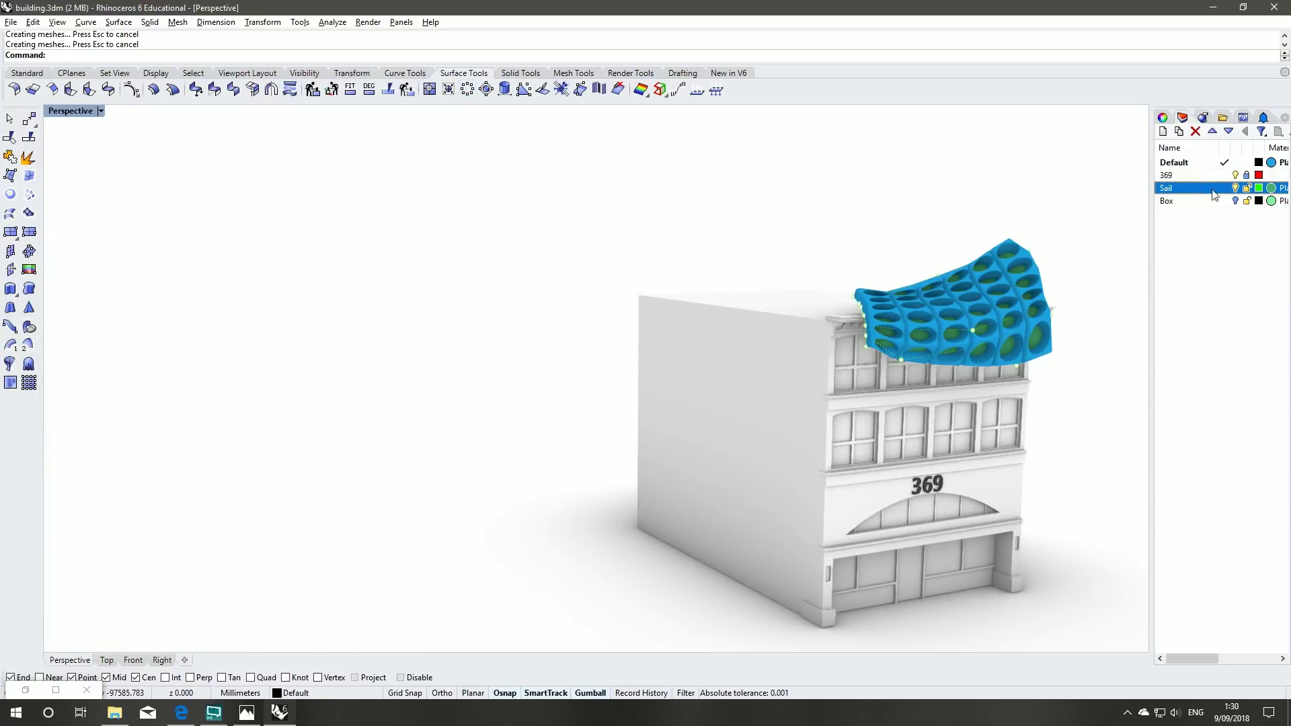
pyautogui.moveTo(1052, 242); pyautogui.dragTo(927, 245, button='right')
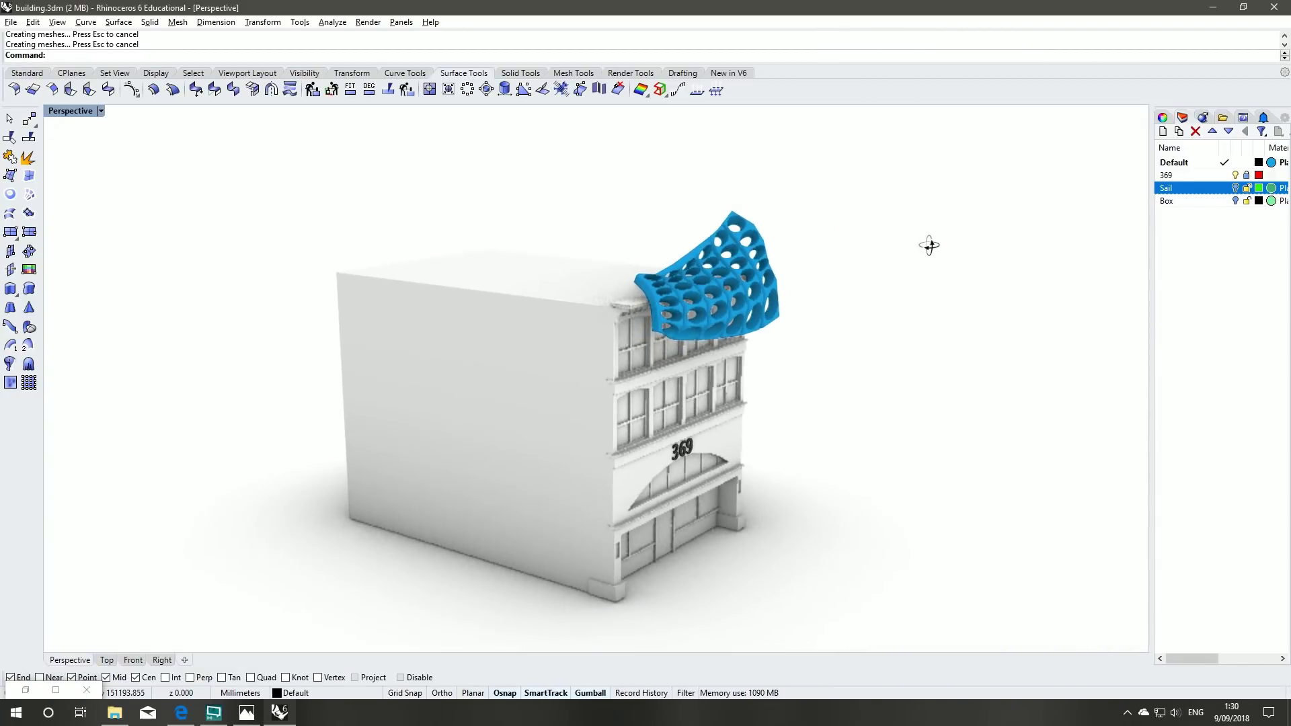
pyautogui.scroll(3, 803, 244)
pyautogui.moveTo(800, 246); pyautogui.dragTo(639, 363, button='right')
pyautogui.keyDown('shift'); pyautogui.moveTo(867, 316); pyautogui.dragTo(615, 426, button='right'); pyautogui.keyUp('shift')
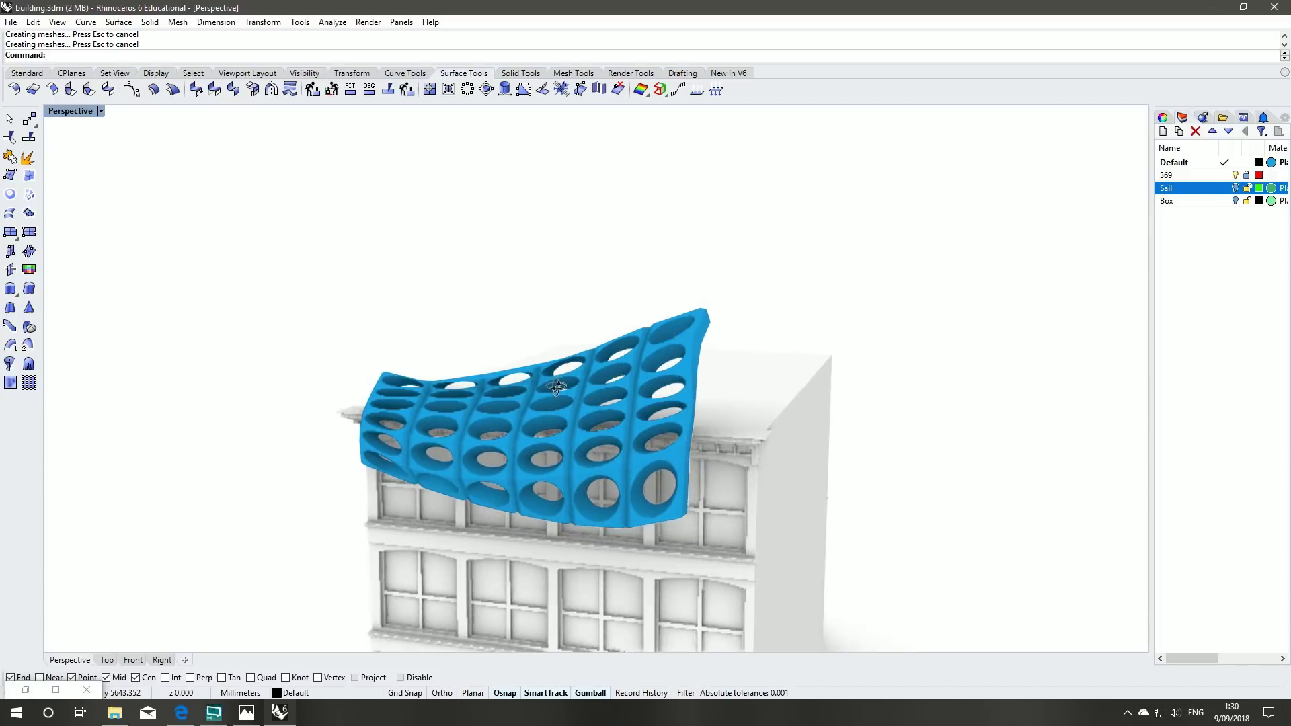
pyautogui.moveTo(751, 269); pyautogui.dragTo(273, 368)
pyautogui.moveTo(294, 207); pyautogui.dragTo(919, 644)
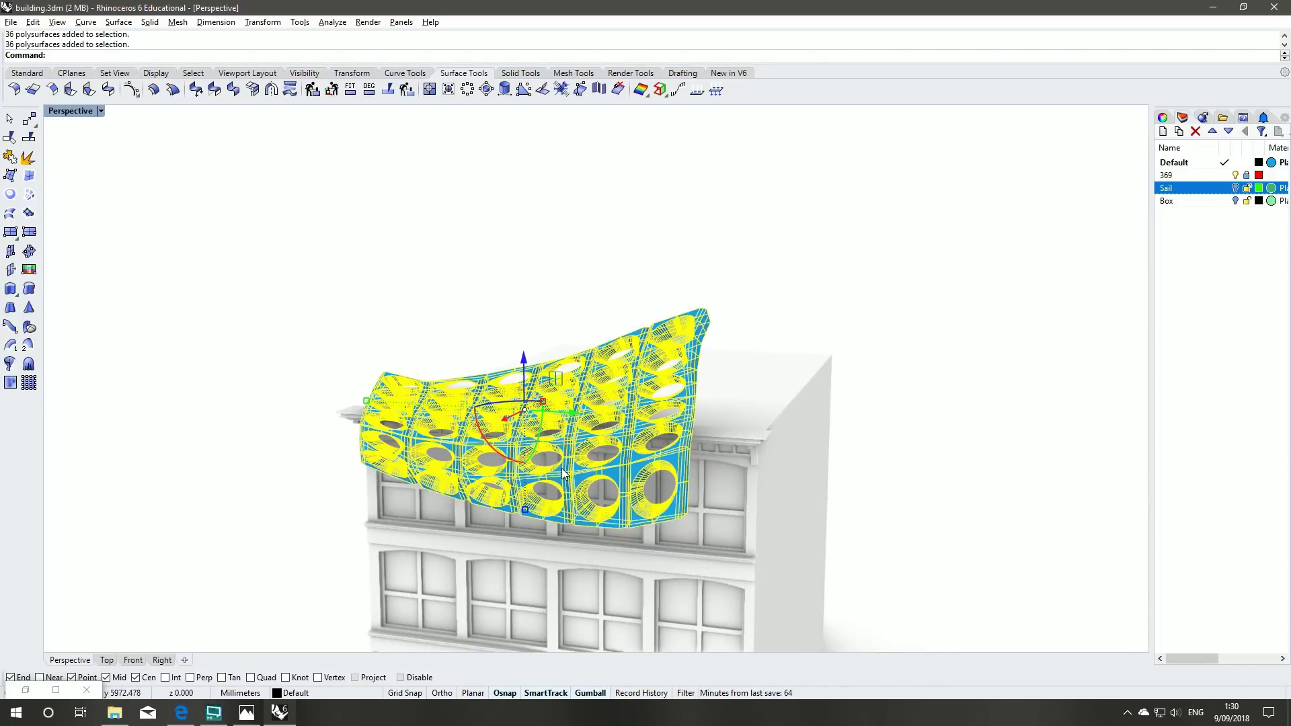
pyautogui.moveTo(487, 434); pyautogui.dragTo(571, 426)
pyautogui.click(753, 382)
# - Delete the fifth module in the sail's lowest row and one module in the middle of the fourth column
pyautogui.moveTo(788, 473); pyautogui.dragTo(832, 461, button='right')
pyautogui.click(617, 498)
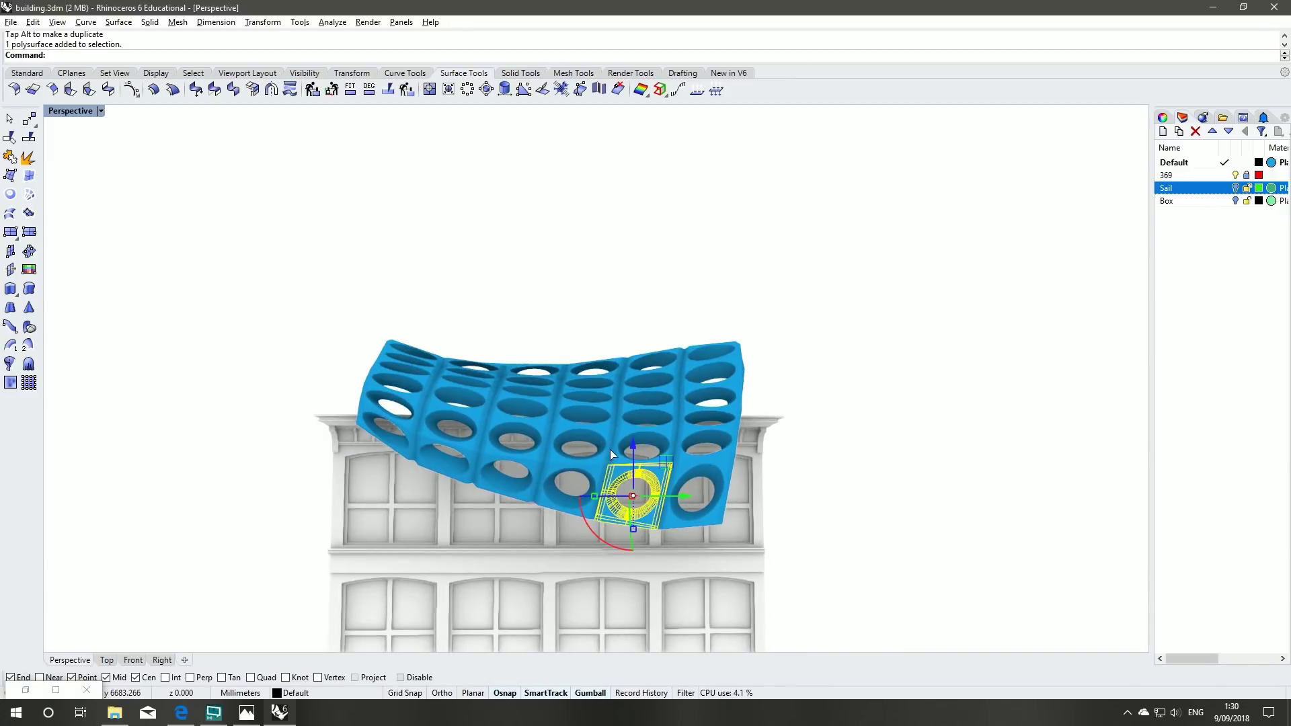
pyautogui.press('Delete')
pyautogui.moveTo(661, 377); pyautogui.dragTo(557, 451, button='right')
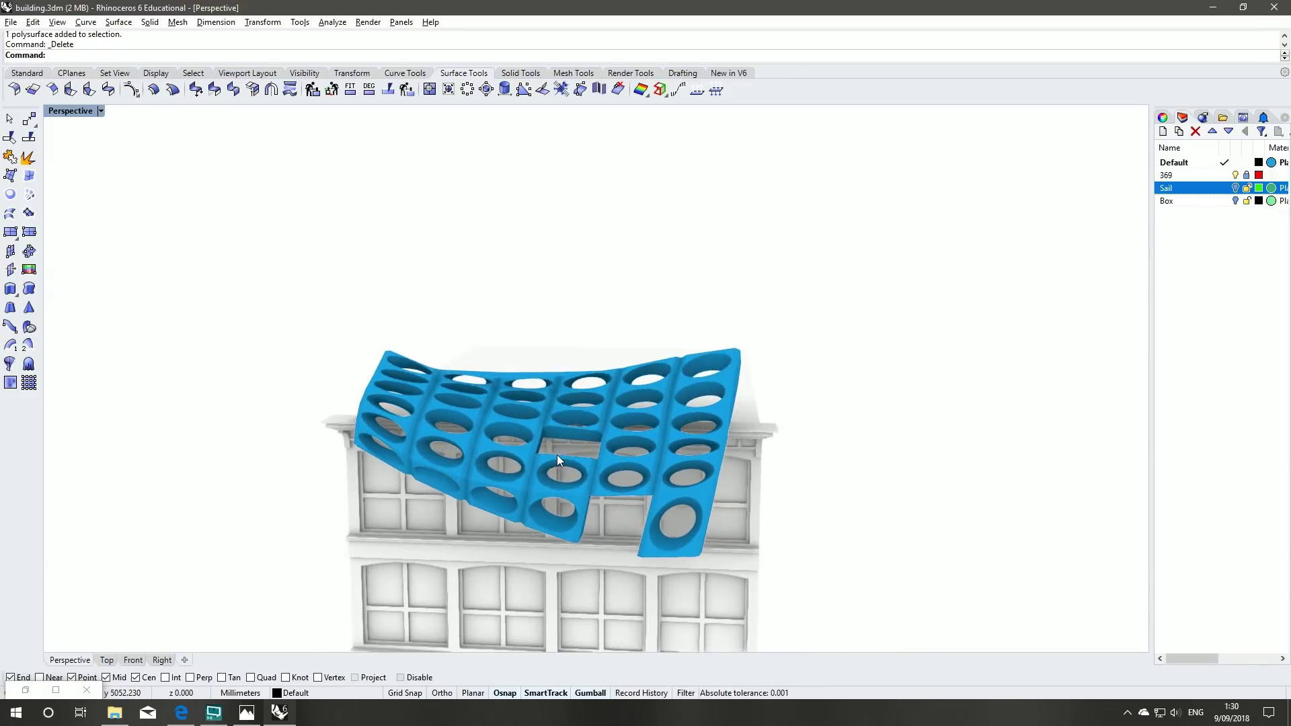
# - Try deleting the upper left and lower right corner modules of the sail, and undo these deletions
pyautogui.click(393, 367)
pyautogui.press('Delete')
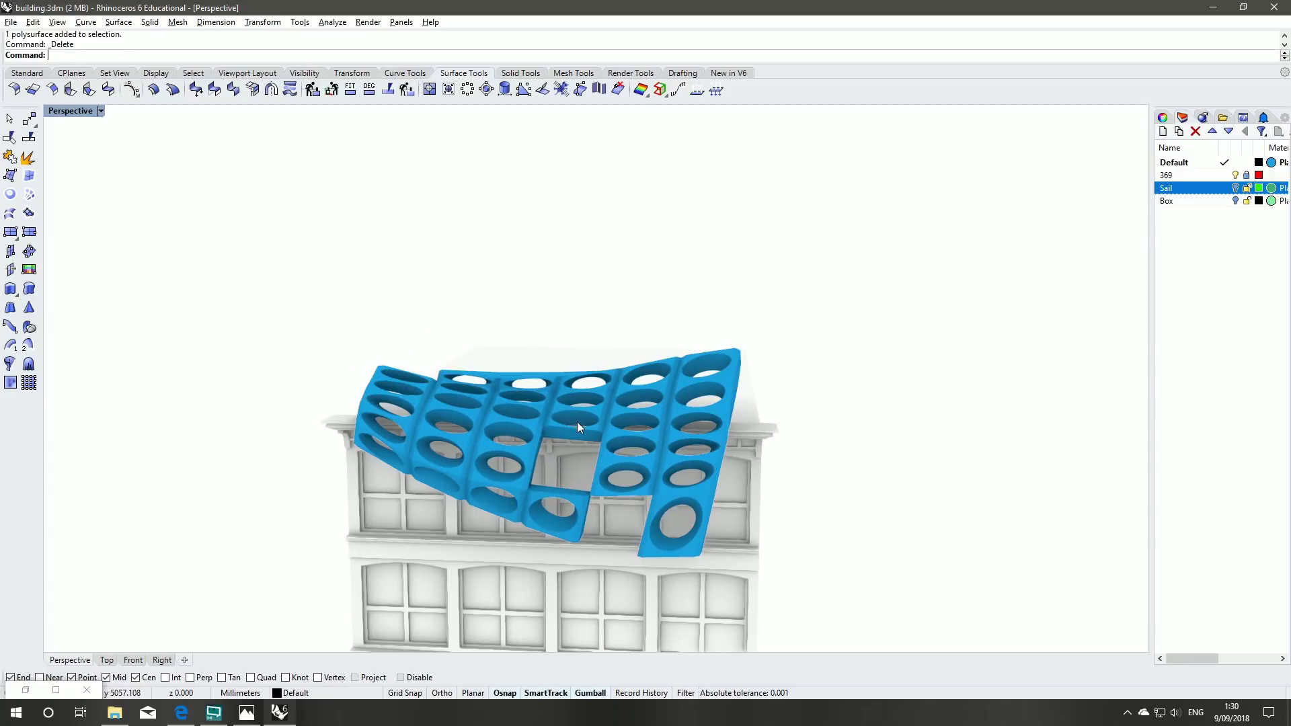
pyautogui.hotkey('ctrl', 'z')
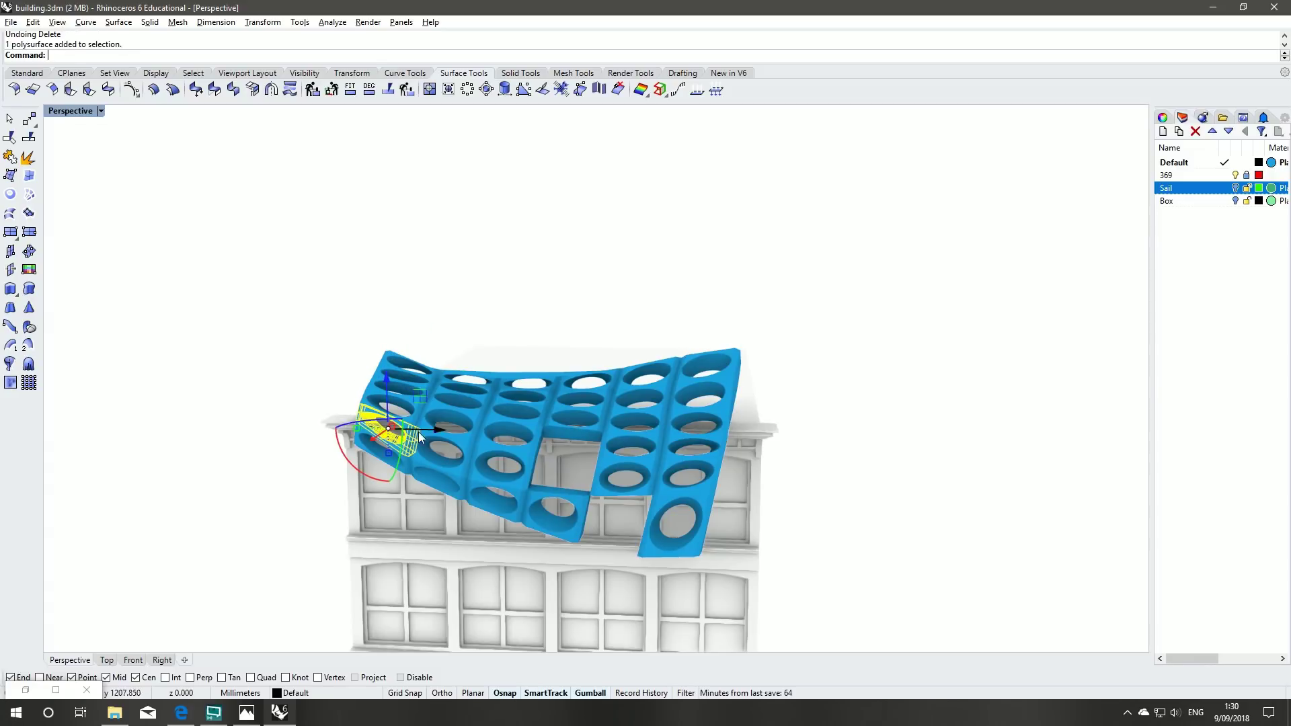
pyautogui.click(681, 494)
pyautogui.press('Delete')
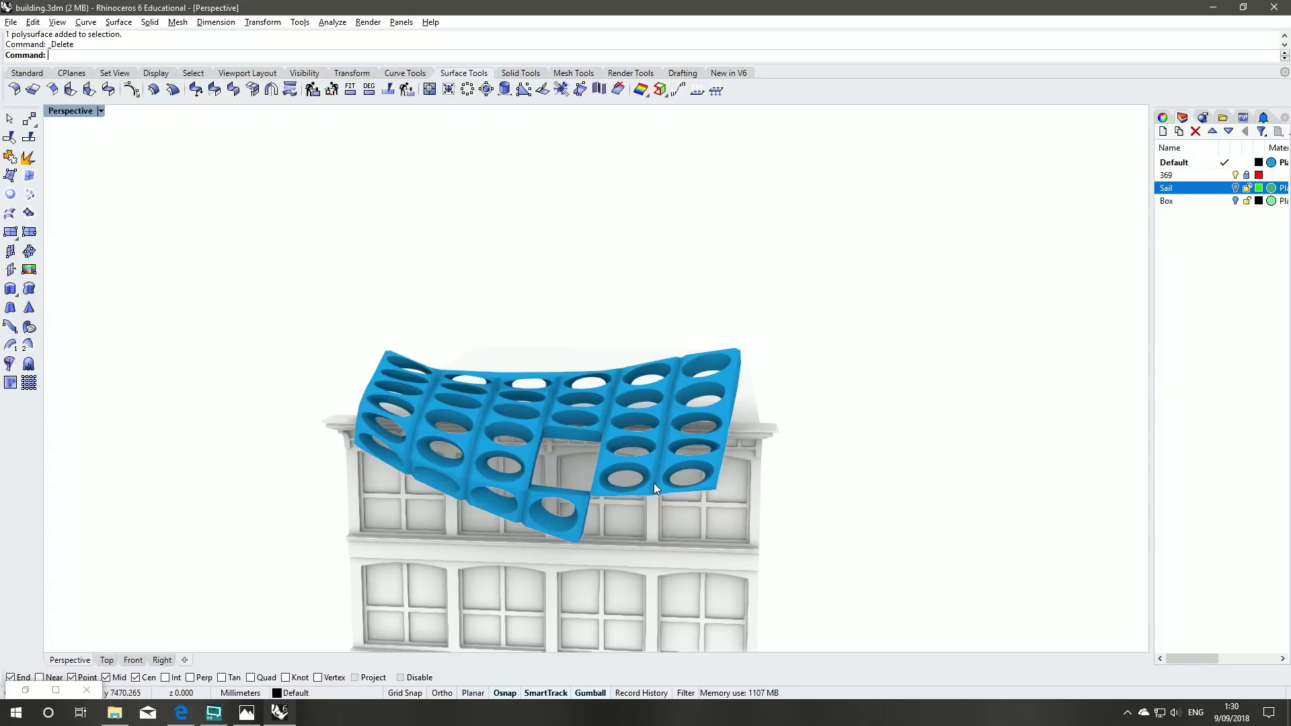
pyautogui.hotkey('ctrl', 'z')
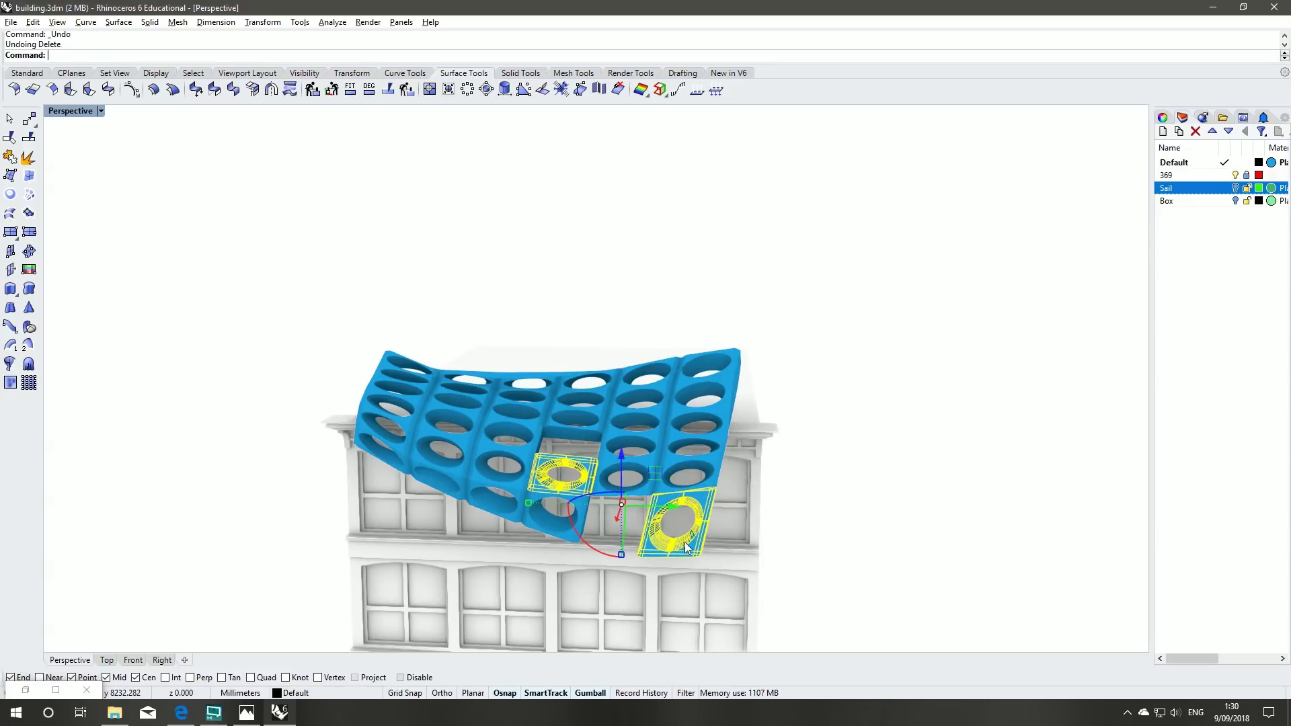
# - Delete the lowest remaining module in the fifth column, the upper right corner module and single modules in the second and third columns
pyautogui.click(630, 479)
pyautogui.press('Delete')
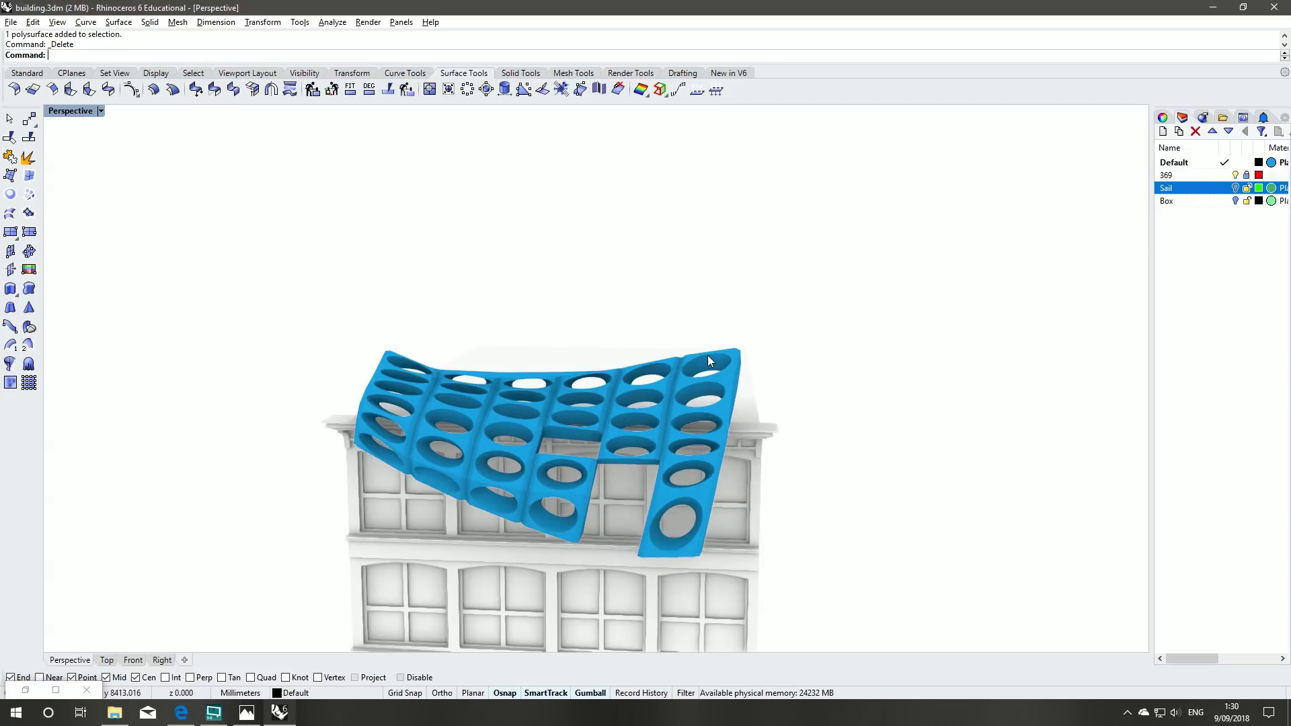
pyautogui.click(707, 355)
pyautogui.press('Delete')
pyautogui.click(446, 427)
pyautogui.press('Delete')
pyautogui.click(461, 407)
pyautogui.click(510, 431)
pyautogui.press('Delete')
pyautogui.moveTo(555, 500); pyautogui.dragTo(438, 438, button='right')
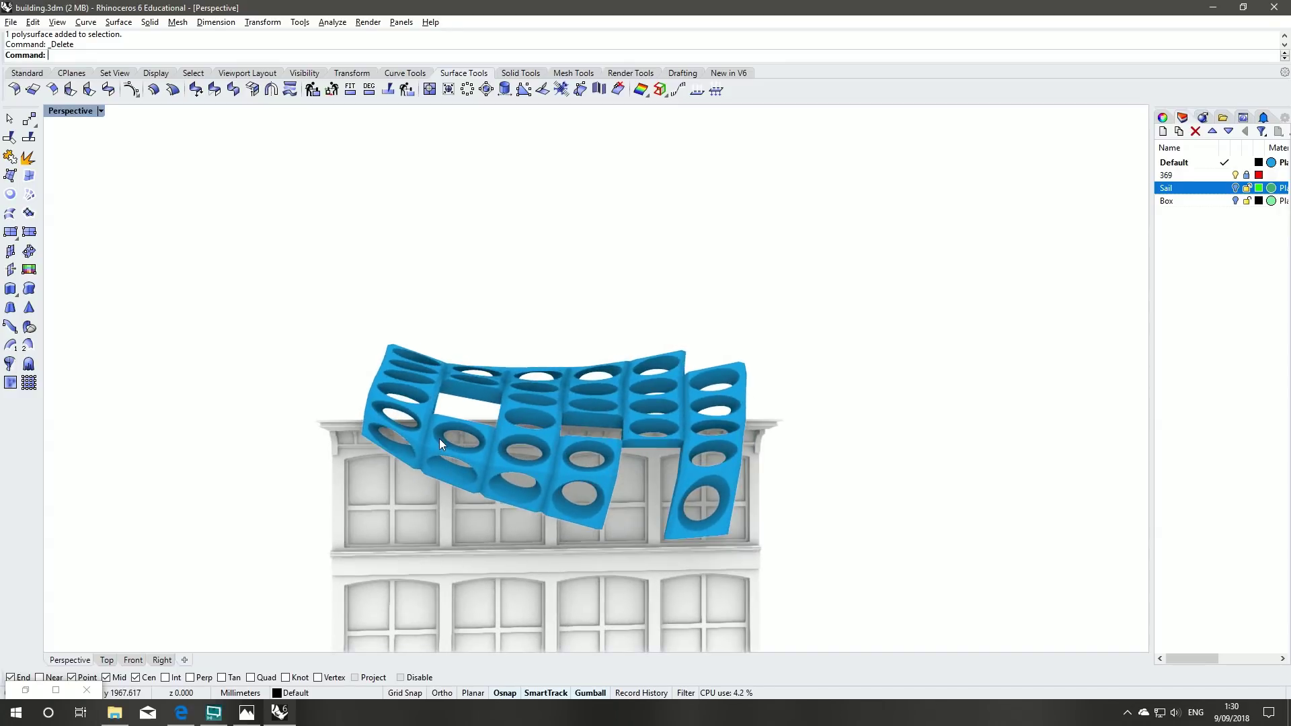
# - Delete modules along the sail's lower left edge
pyautogui.click(369, 437)
pyautogui.click(458, 490)
pyautogui.press('Delete')
# - Examine the thinned-out perforated sail on the building from the side and the front
pyautogui.moveTo(685, 560); pyautogui.dragTo(860, 507, button='right')
pyautogui.scroll(-3, 647, 543)
pyautogui.scroll(3, 704, 497)
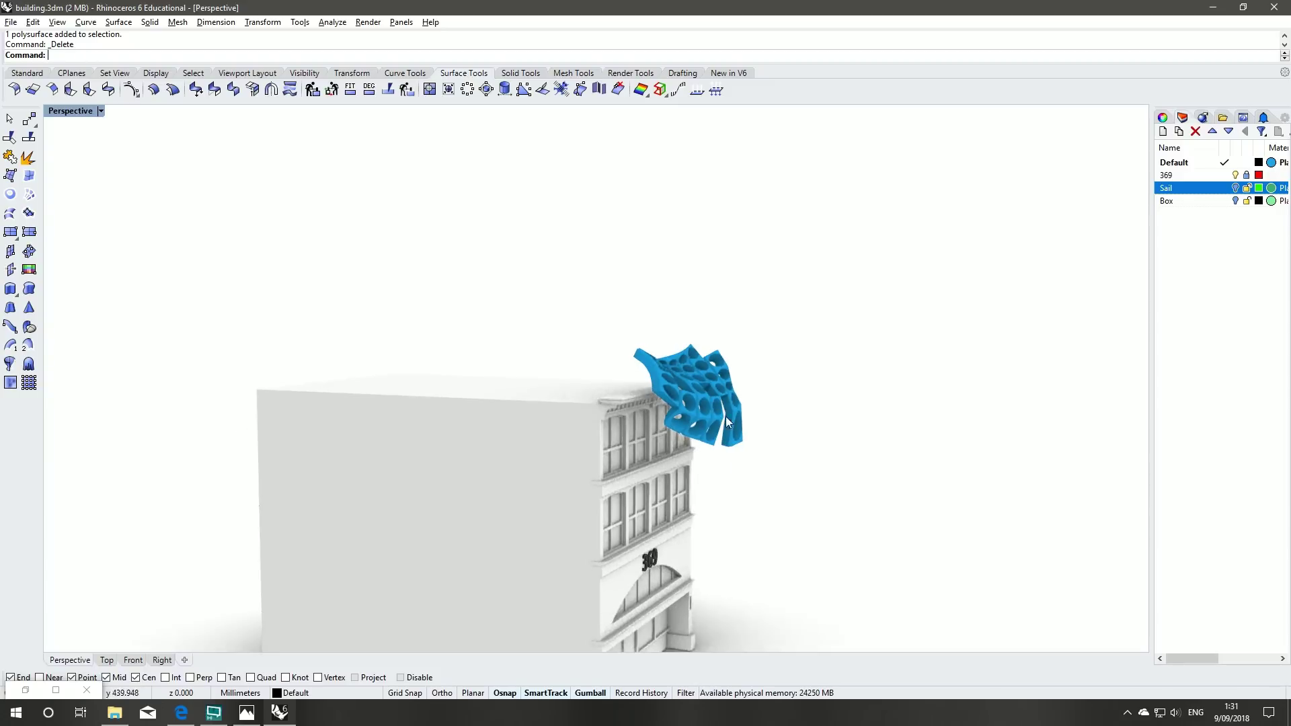
pyautogui.moveTo(622, 371); pyautogui.dragTo(612, 467, button='right')
pyautogui.moveTo(813, 425); pyautogui.dragTo(991, 509, button='right')
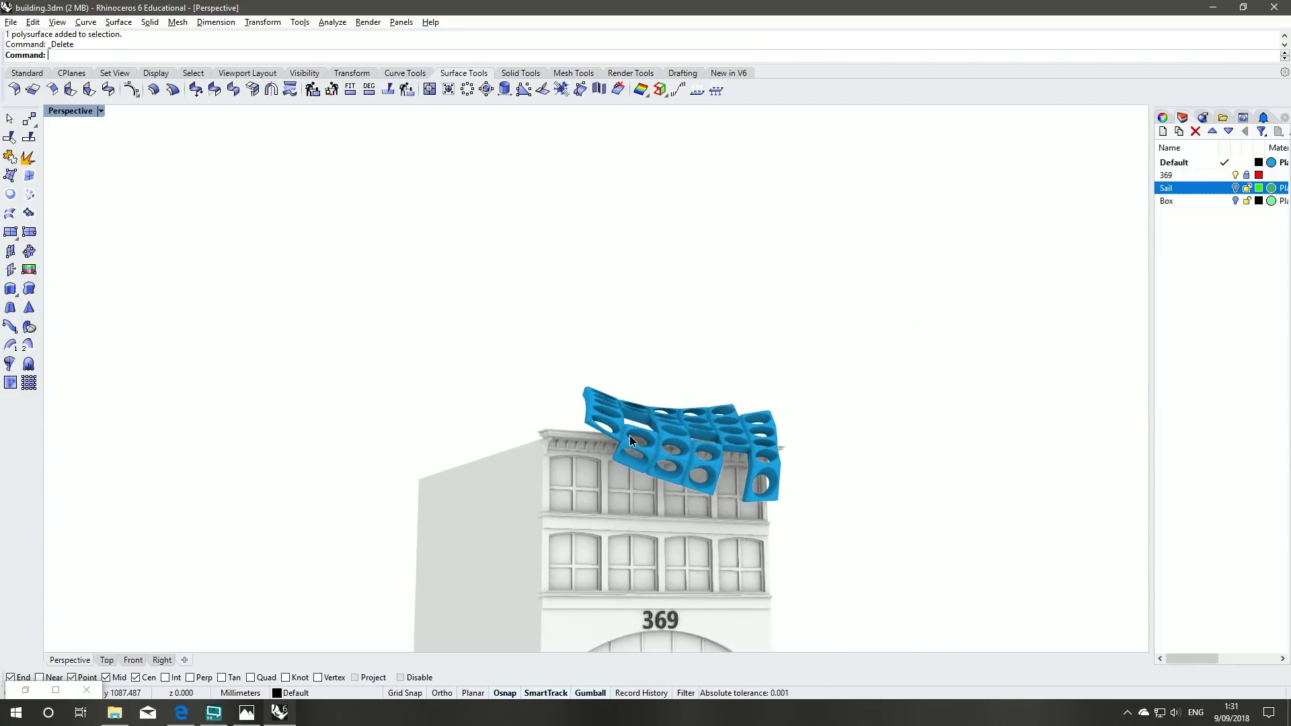
pyautogui.keyDown('shift'); pyautogui.moveTo(631, 437); pyautogui.dragTo(740, 417, button='right'); pyautogui.keyUp('shift')
pyautogui.moveTo(714, 481); pyautogui.dragTo(726, 483, button='right')
# - Restore the Grasshopper window, showing the complete definition beside a front view of the building and its sail
pyautogui.click(26, 690)
pyautogui.moveTo(226, 422); pyautogui.dragTo(335, 448, button='right')
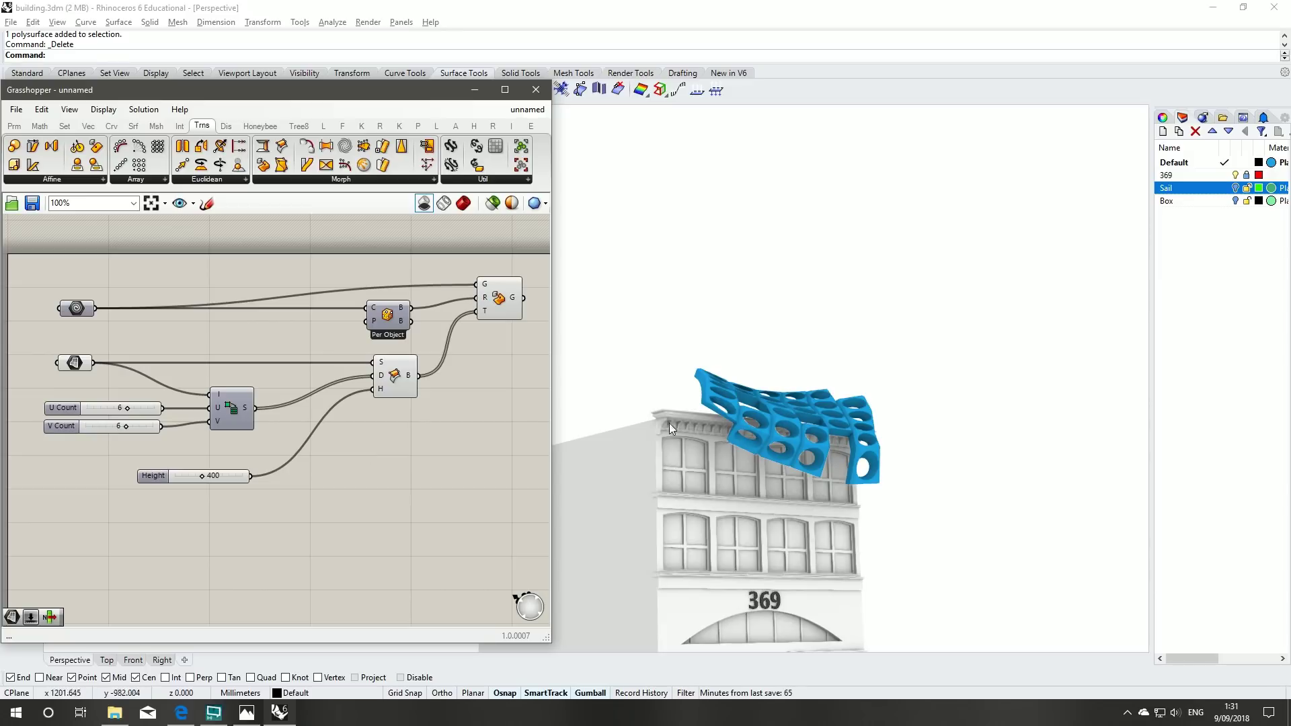
pyautogui.scroll(5, 886, 460)
pyautogui.moveTo(886, 460); pyautogui.dragTo(964, 450, button='right')
pyautogui.moveTo(846, 332); pyautogui.dragTo(885, 387, button='right')
pyautogui.scroll(-5, 933, 362)
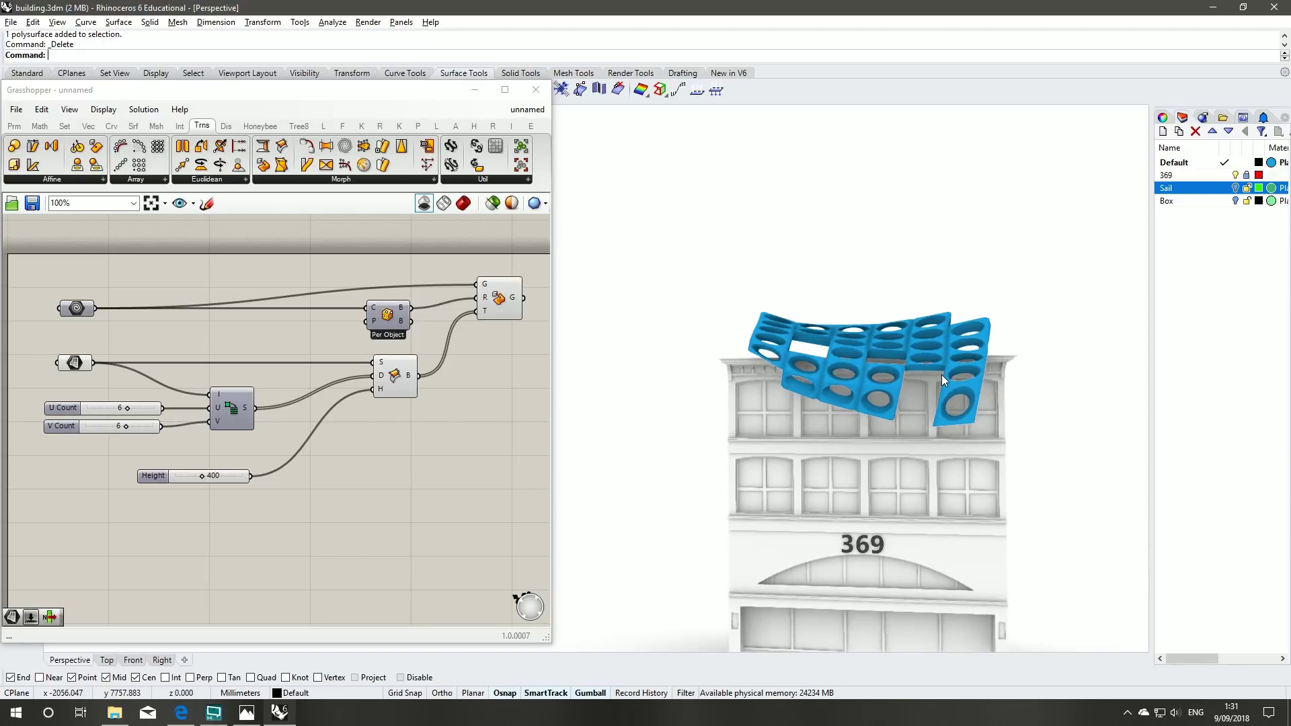